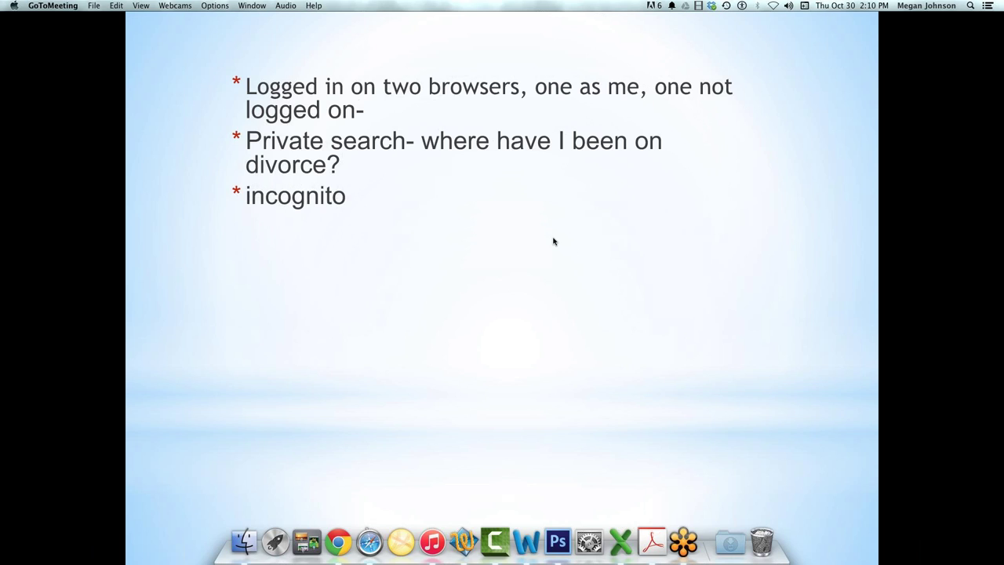
# Advance the slideshow to the Questions slide and exit presentation mode
pyautogui.press('Right')
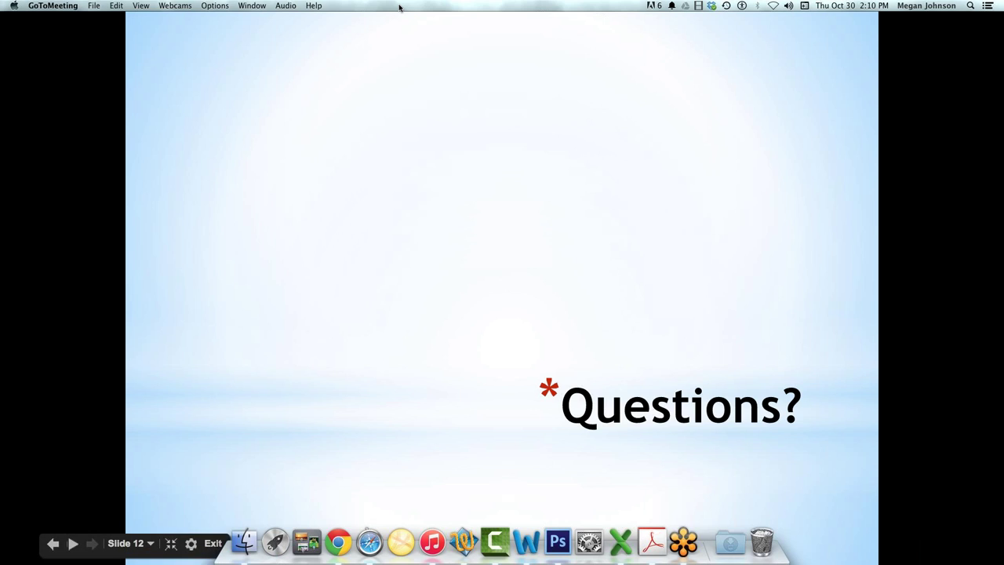
pyautogui.click(213, 543)
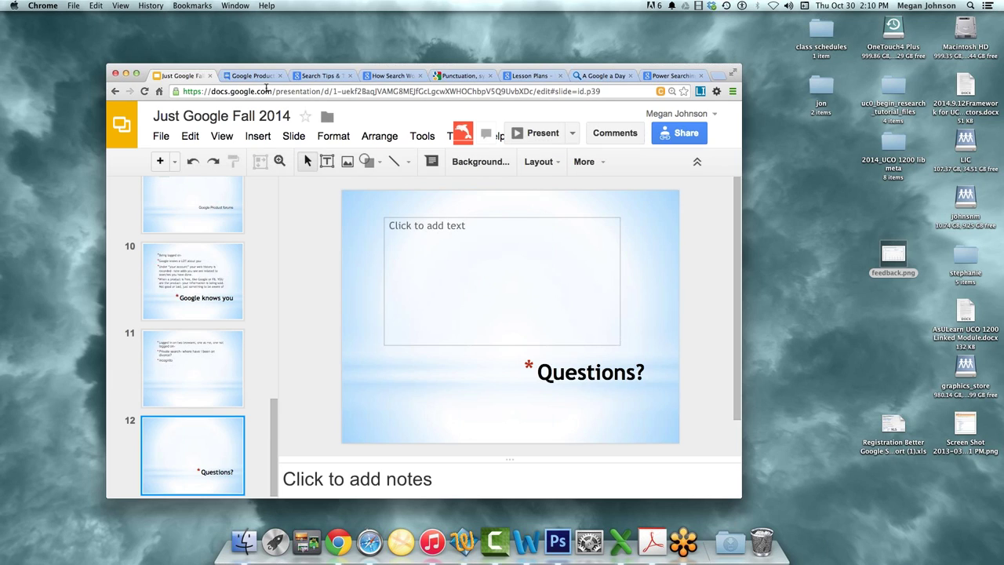
# Show the already open Google Product Forums page, followed by the start of the Inside Search basic tips page
pyautogui.click(266, 76)
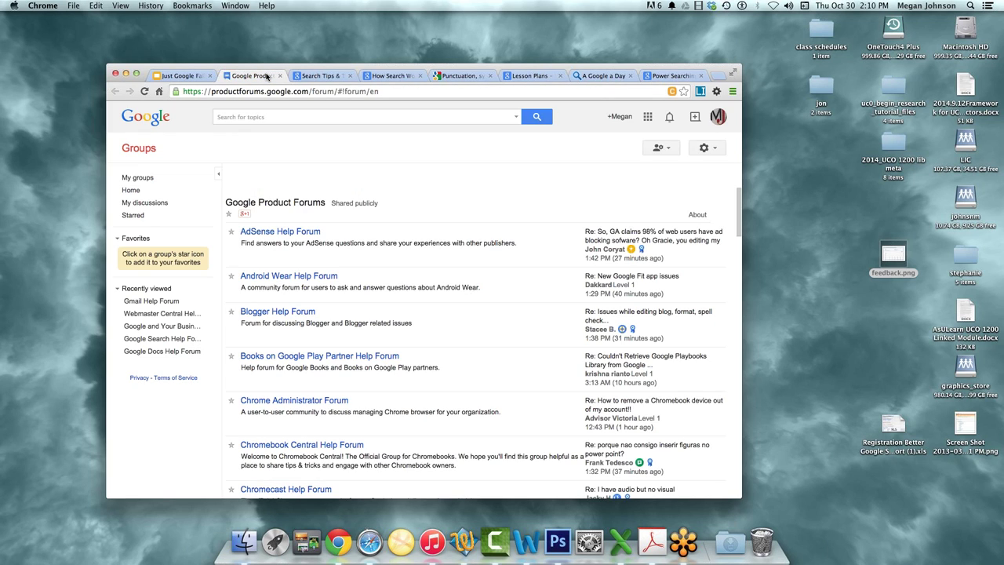
pyautogui.click(323, 76)
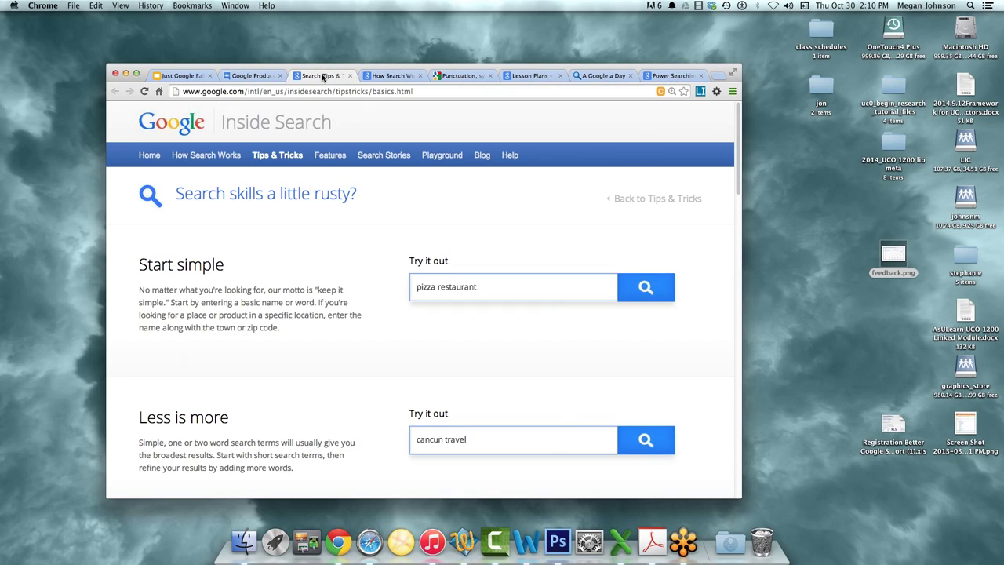
pyautogui.scroll(-1, 356, 233)
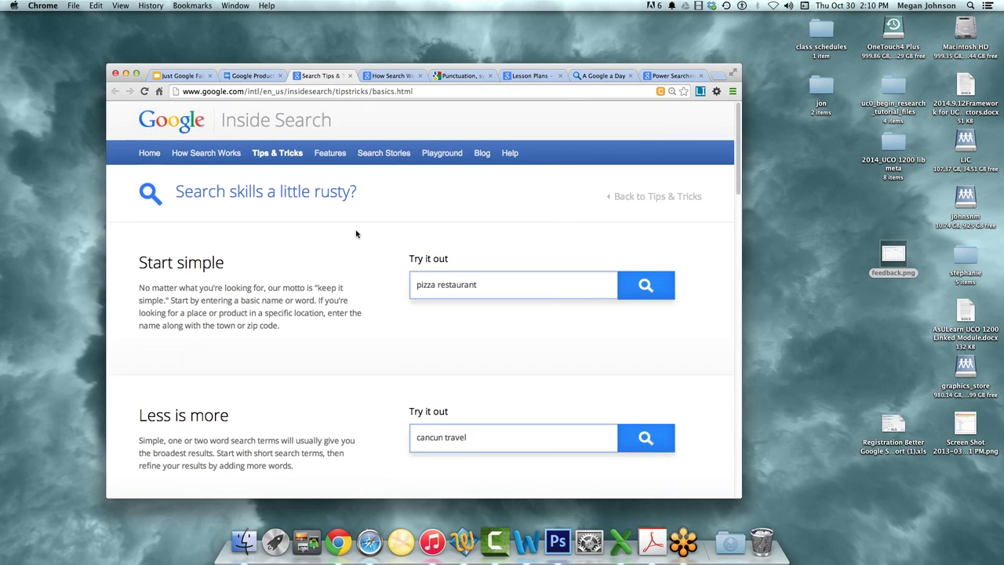
pyautogui.scroll(-3, 355, 233)
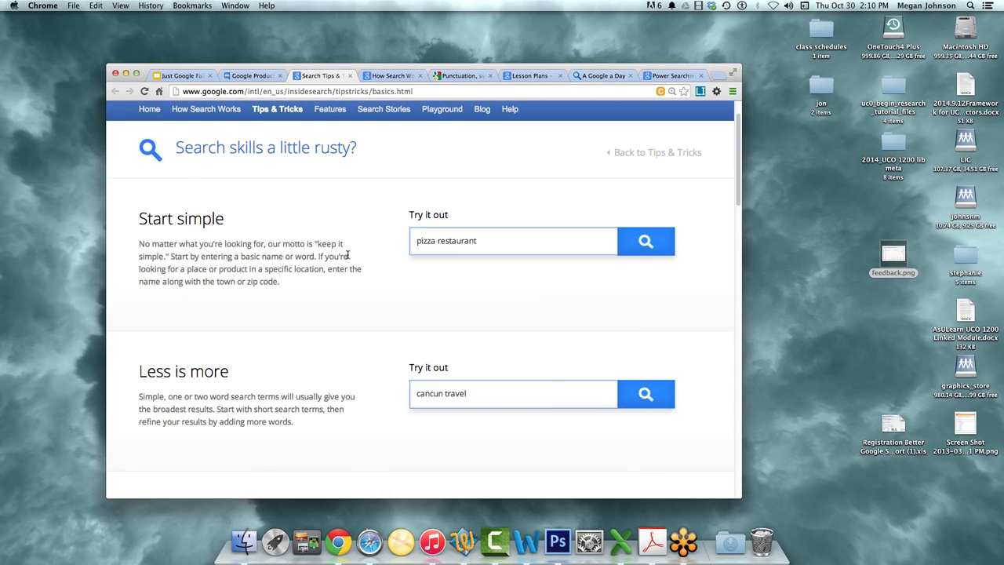
pyautogui.scroll(-1, 348, 255)
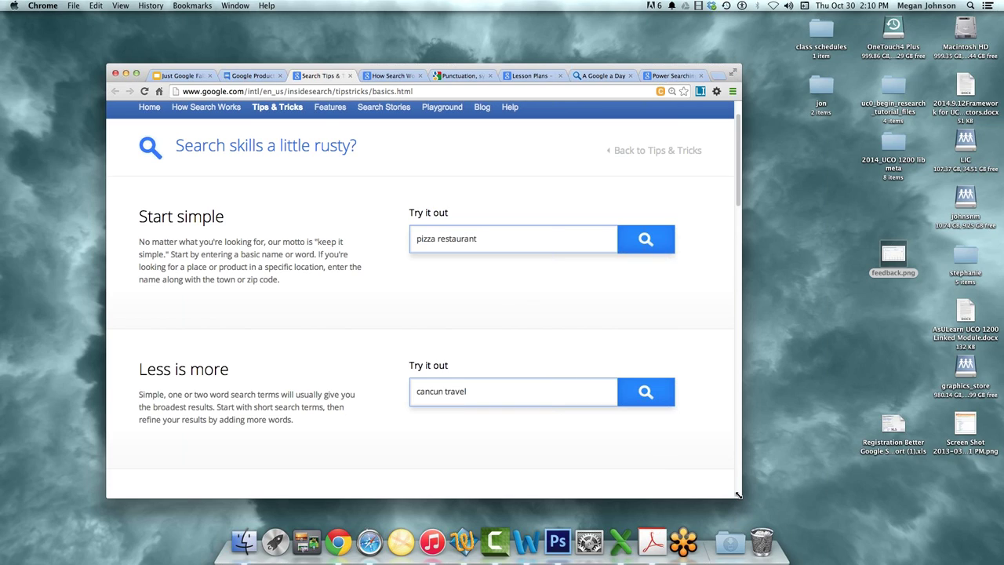
# Enlarge the browser window and move it to the upper-left corner of the desktop so it covers most of the screen
pyautogui.moveTo(797, 526); pyautogui.dragTo(835, 522)
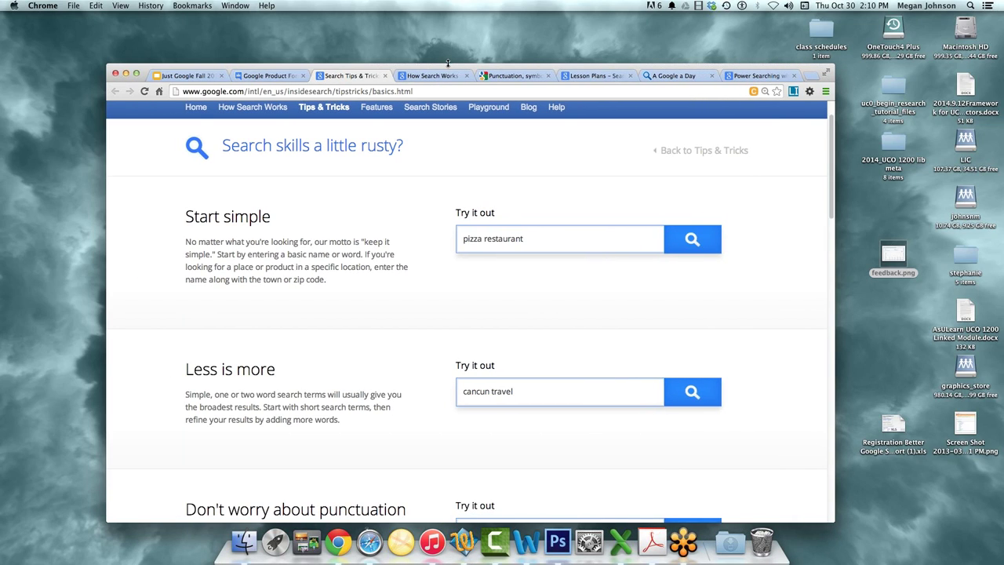
pyautogui.moveTo(437, 69); pyautogui.dragTo(340, 19)
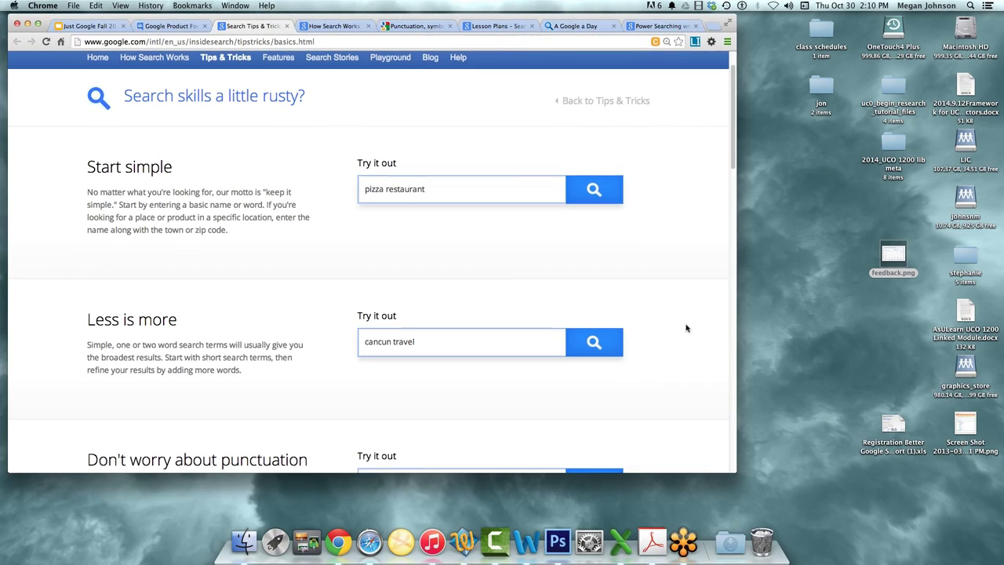
pyautogui.moveTo(746, 480); pyautogui.dragTo(818, 529)
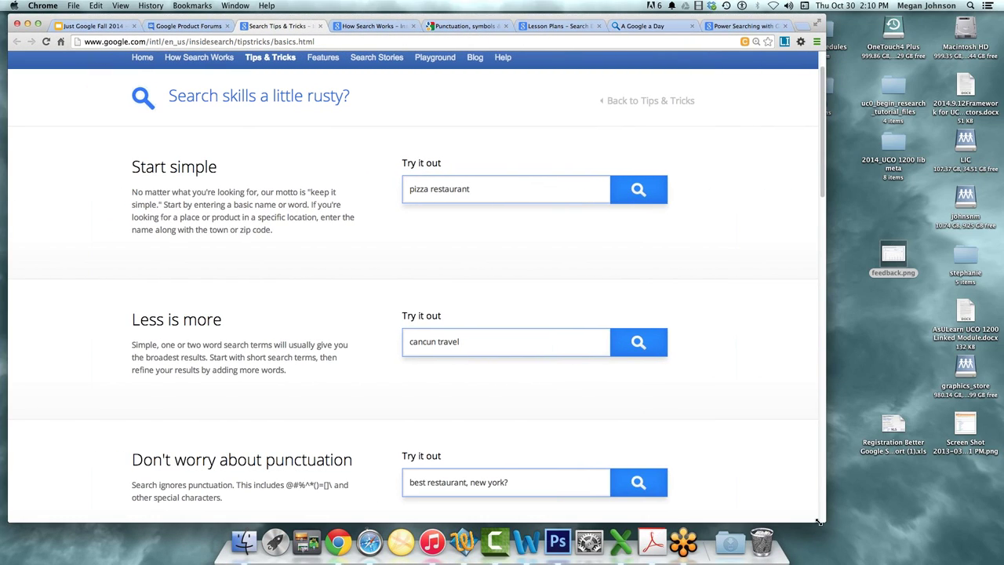
pyautogui.moveTo(857, 523); pyautogui.dragTo(876, 528)
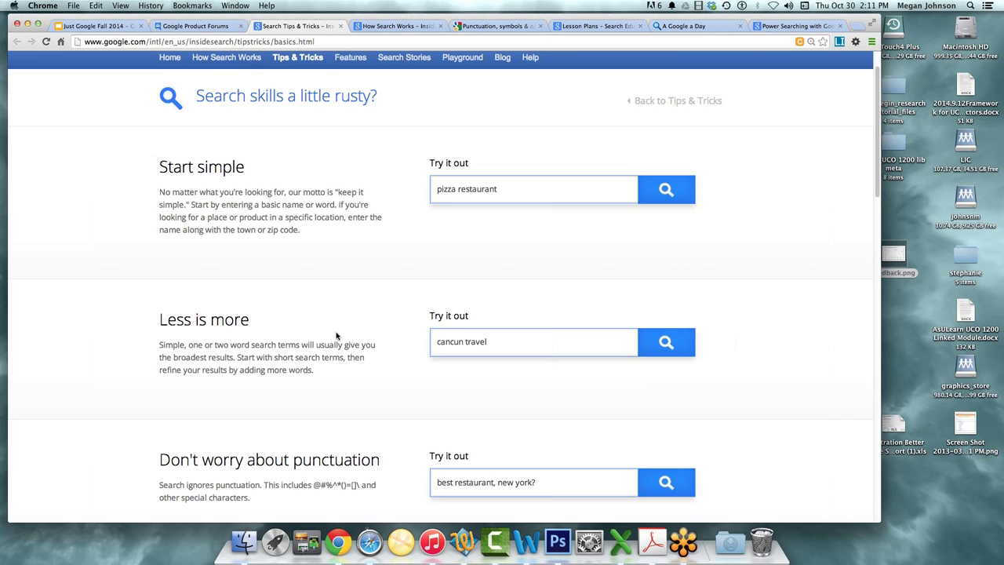
# Read the basic search tips on starting simple, using fewer words and not worrying about punctuation
pyautogui.scroll(-1, 329, 334)
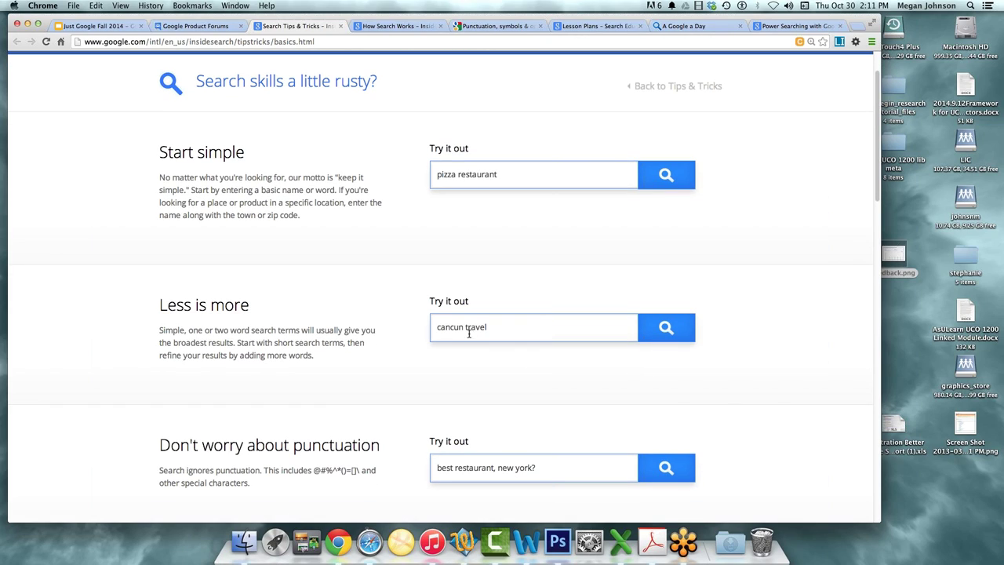
pyautogui.scroll(-1, 481, 333)
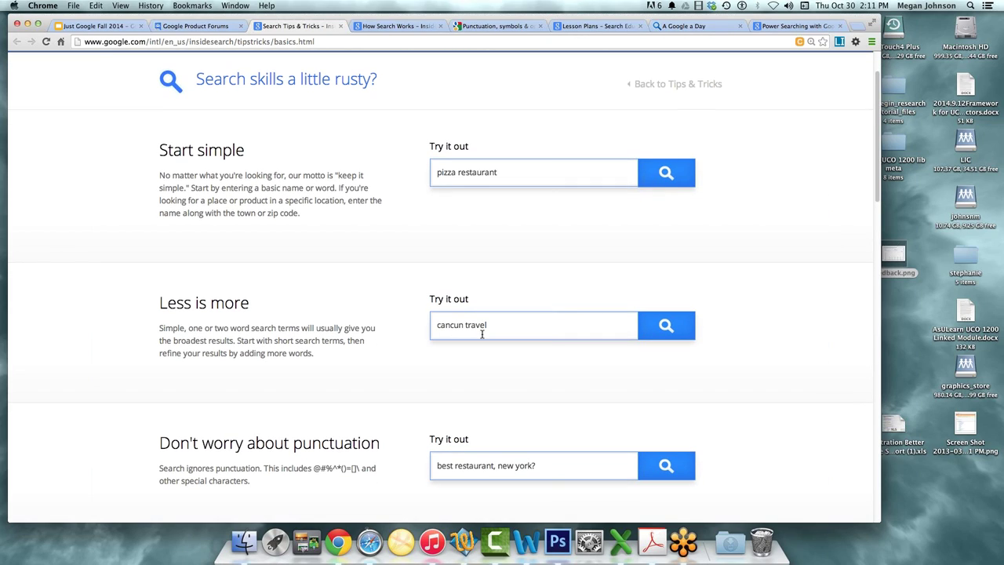
pyautogui.scroll(-1, 482, 334)
pyautogui.scroll(-1, 482, 334)
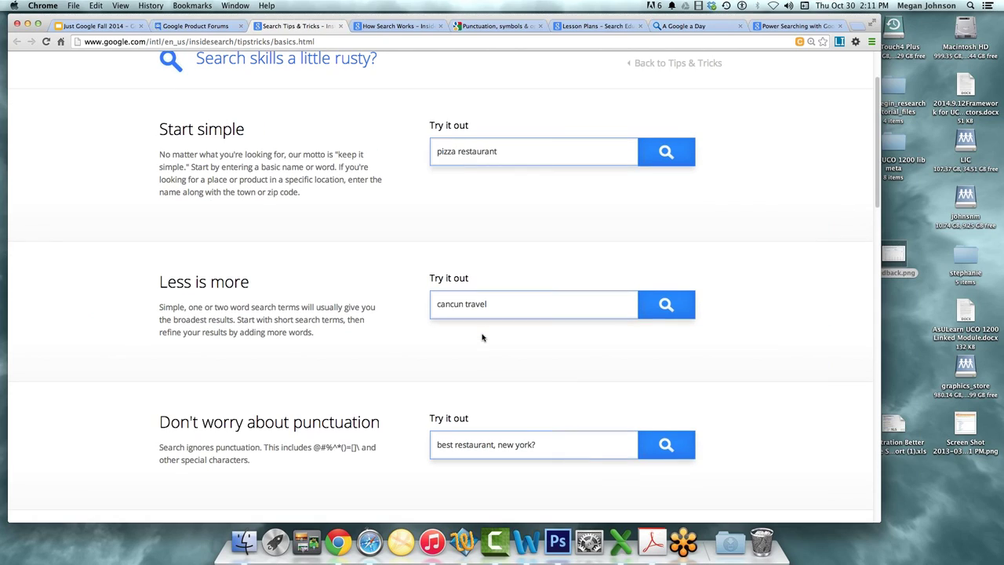
pyautogui.scroll(-1, 481, 338)
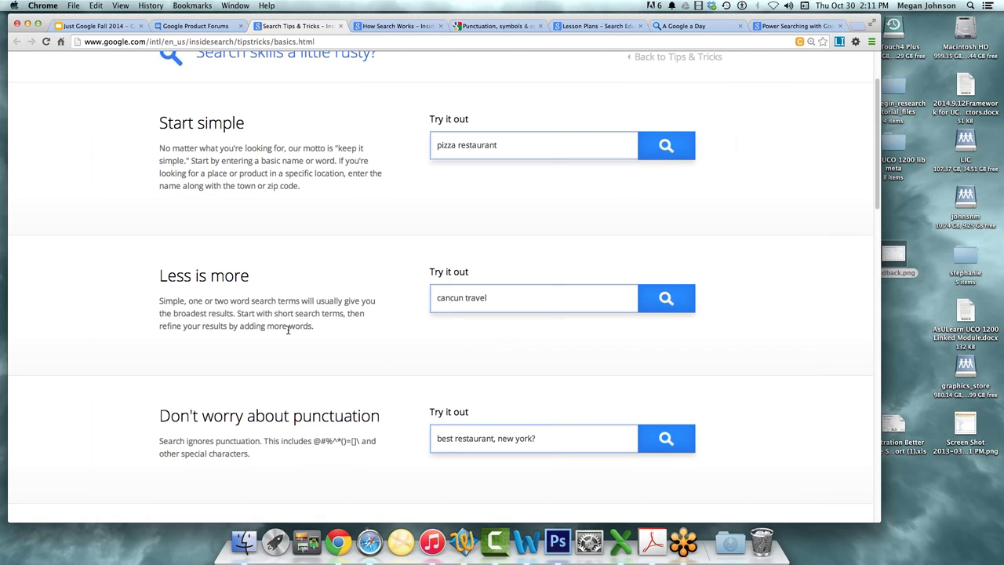
pyautogui.scroll(-1, 288, 330)
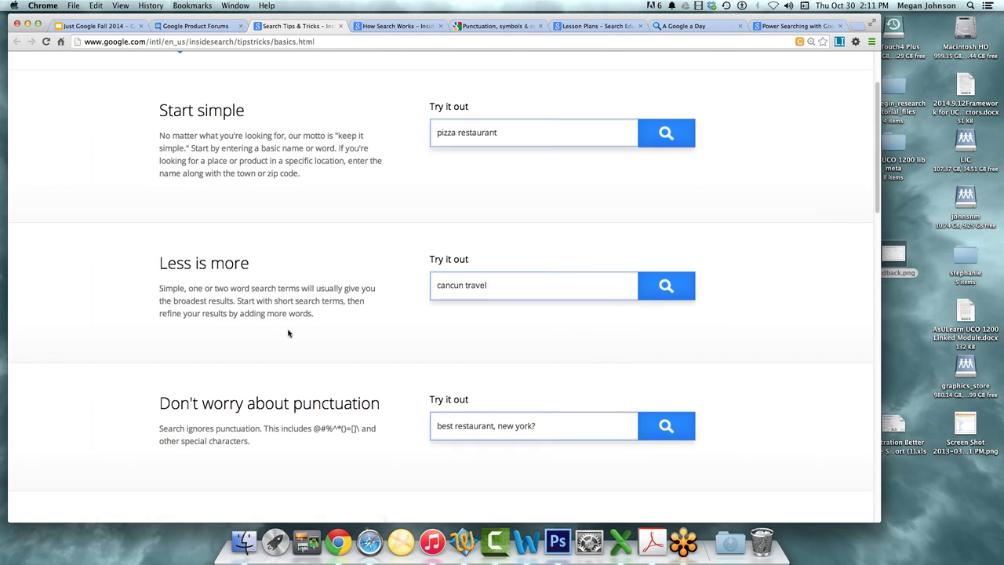
pyautogui.scroll(-5, 288, 333)
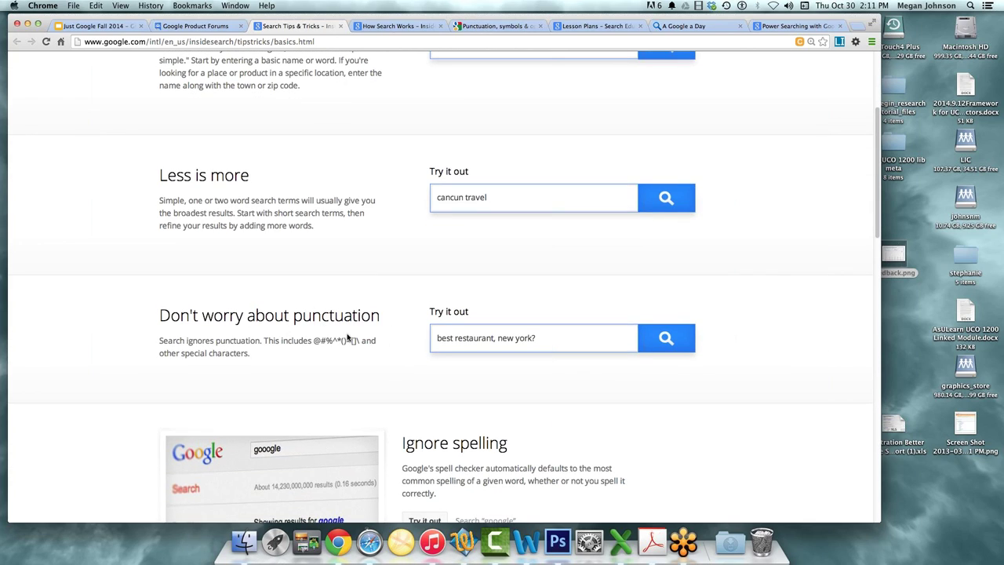
pyautogui.scroll(-2, 380, 351)
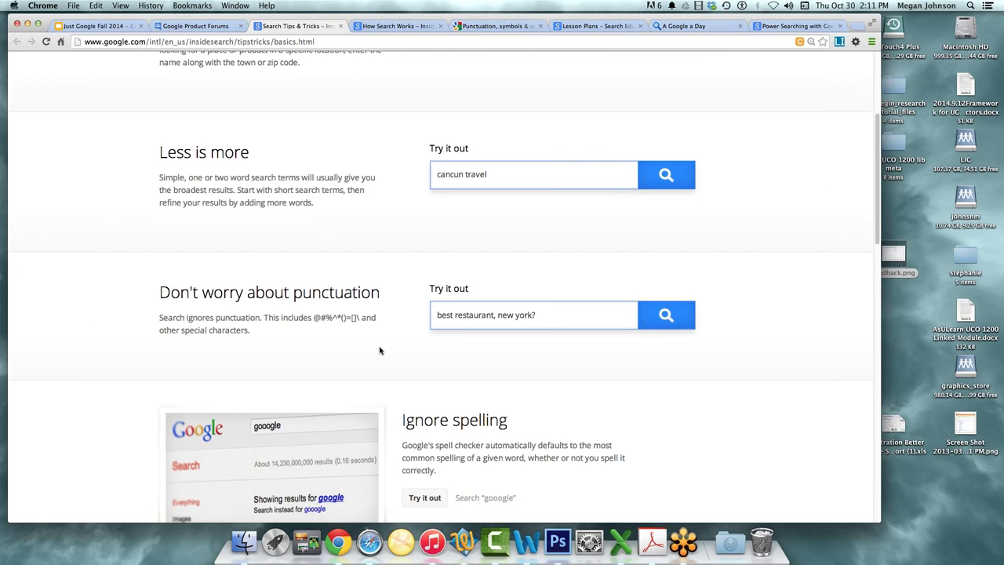
pyautogui.scroll(-3, 380, 351)
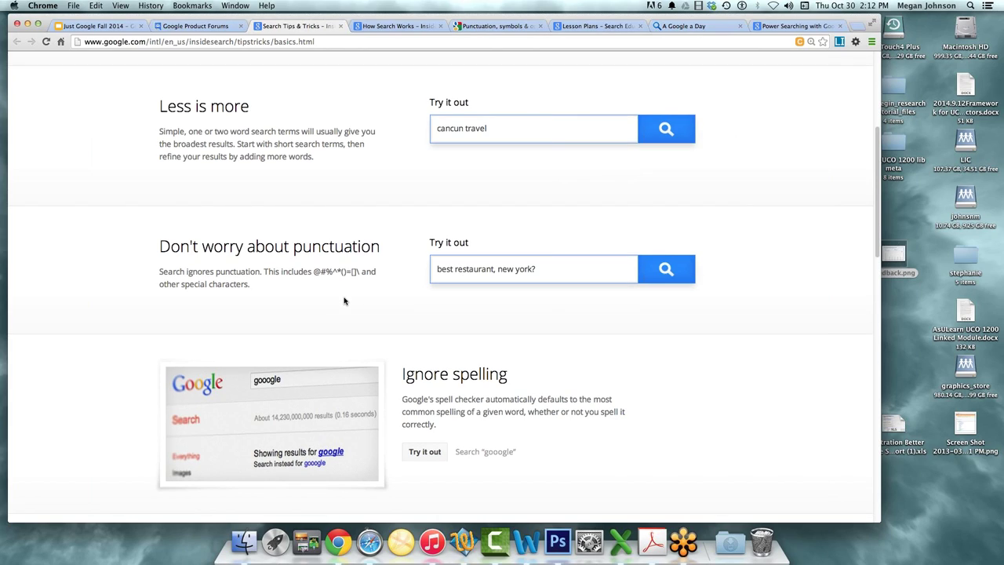
# Review the remaining tips from Ignore spelling through including or ignoring words, and return to the start of the page
pyautogui.scroll(-1, 344, 300)
pyautogui.scroll(-5, 397, 330)
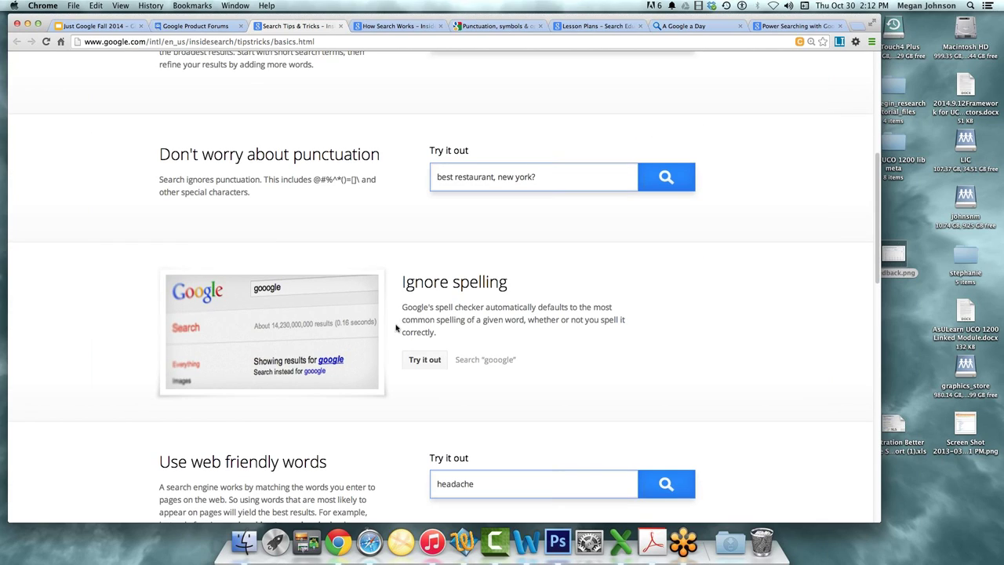
pyautogui.scroll(-2, 511, 330)
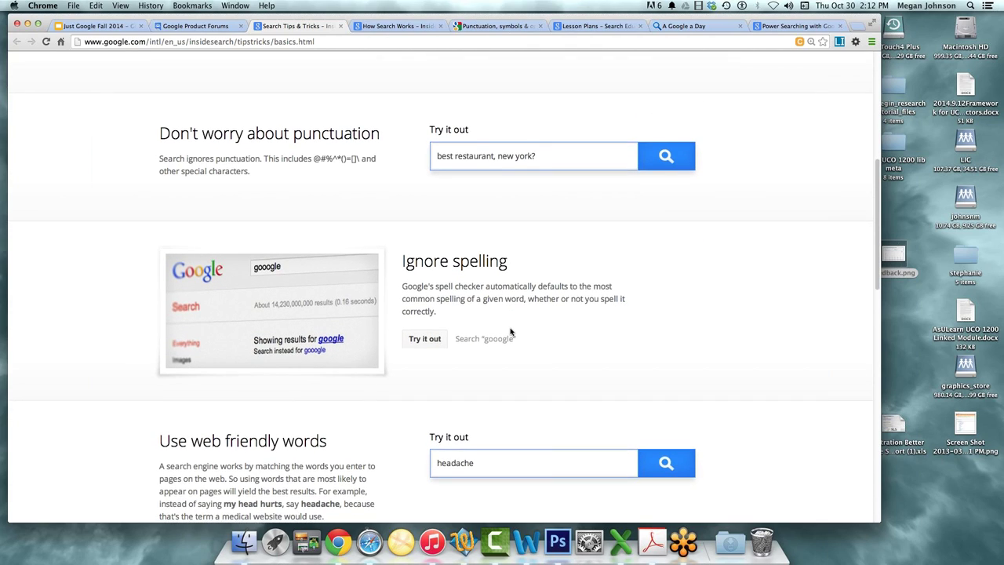
pyautogui.scroll(-15, 511, 330)
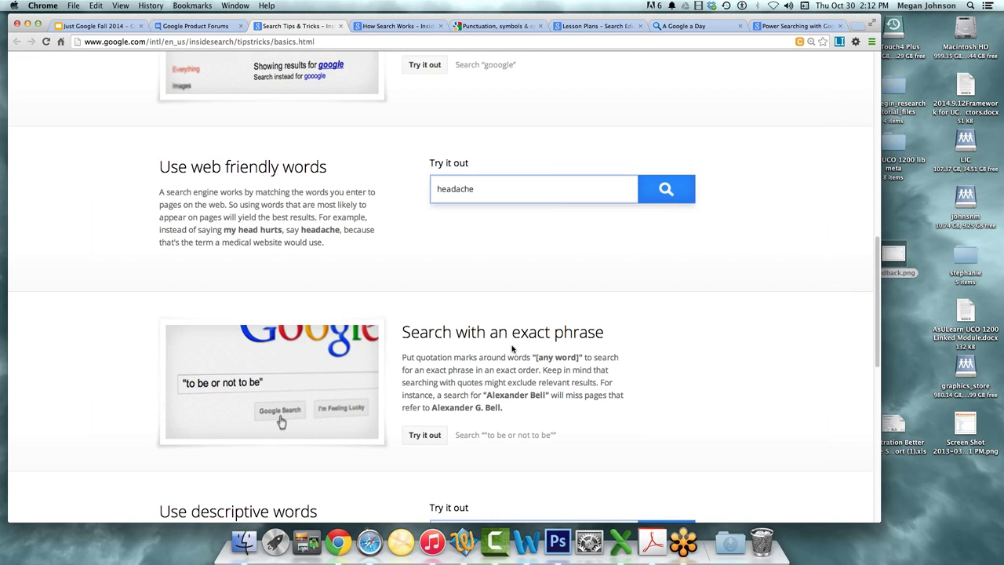
pyautogui.scroll(-2, 588, 349)
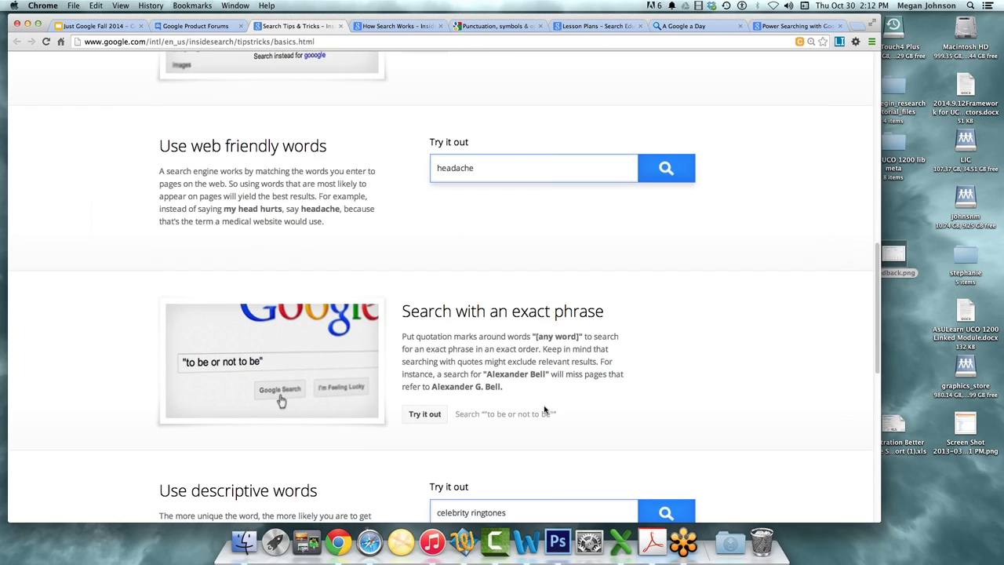
pyautogui.scroll(-4, 544, 408)
pyautogui.scroll(-8, 544, 409)
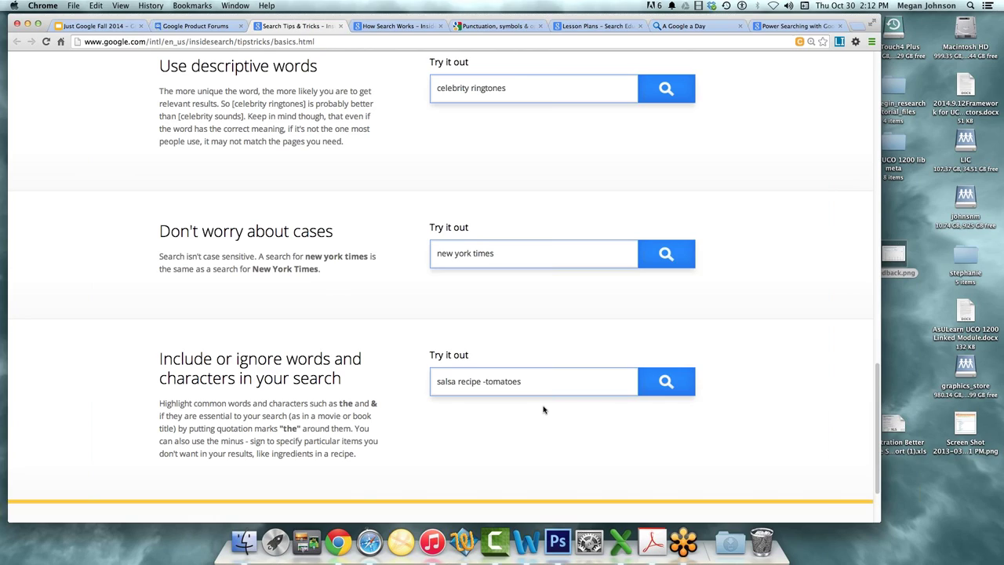
pyautogui.scroll(-1, 543, 409)
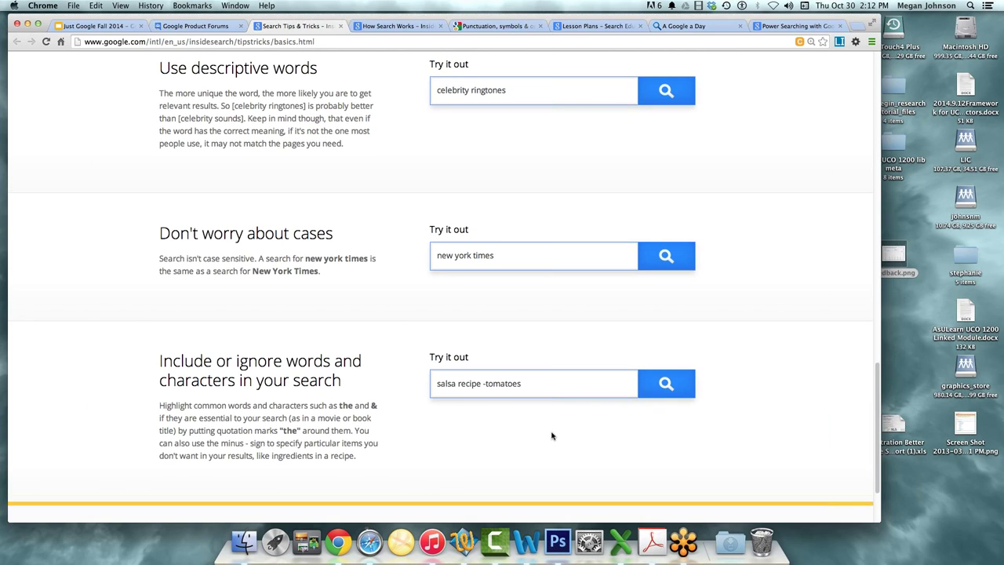
pyautogui.scroll(10, 551, 433)
pyautogui.scroll(5, 547, 432)
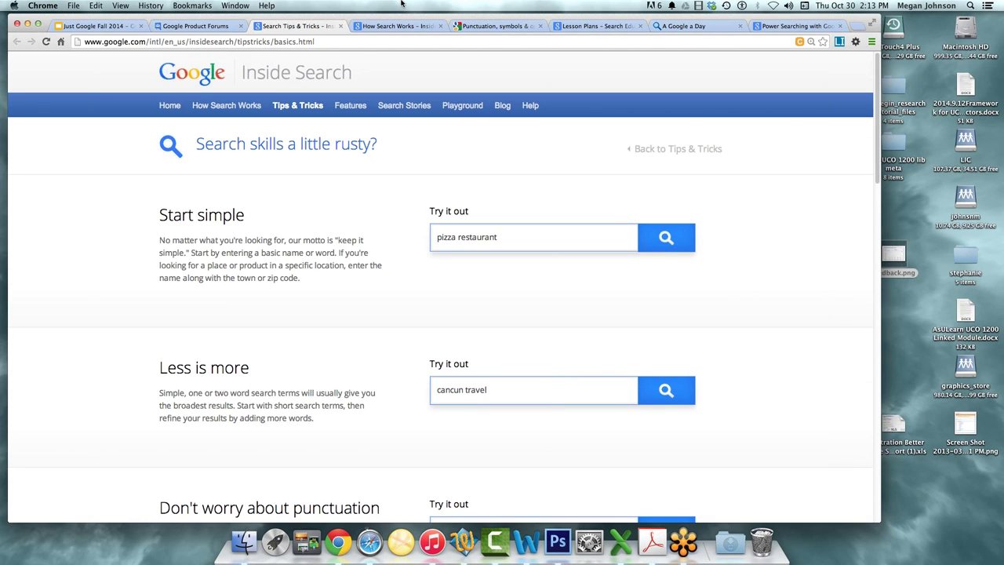
# Look over the How Search Works page, including its crawling, algorithms, spam, policies and webmaster sections
pyautogui.click(392, 28)
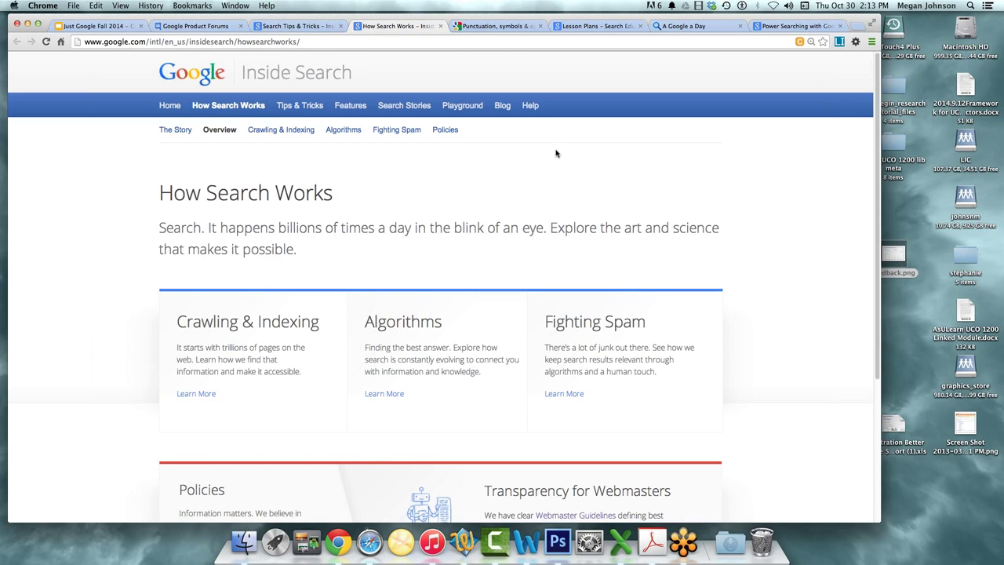
pyautogui.scroll(-2, 555, 150)
pyautogui.scroll(-3, 555, 150)
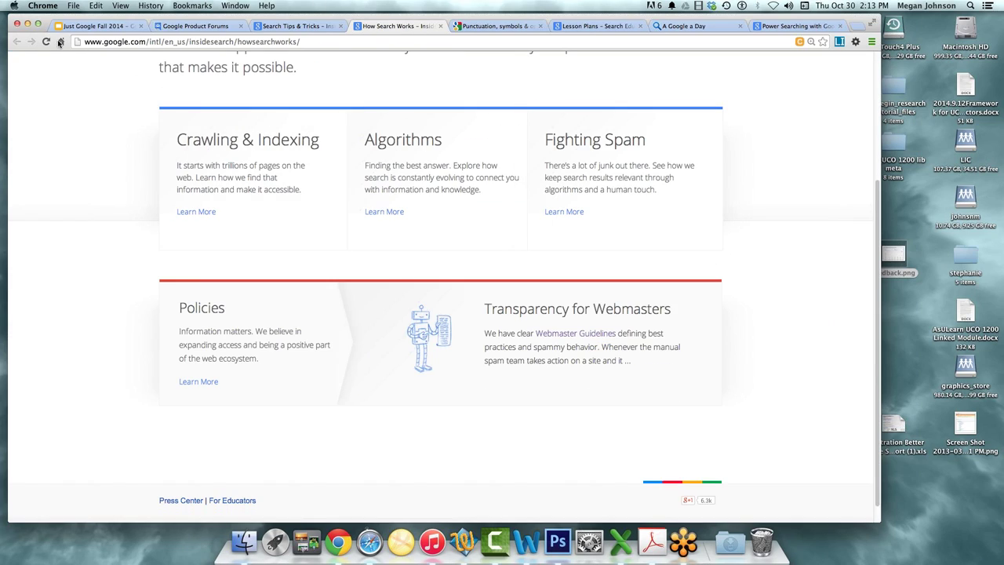
pyautogui.scroll(1, 157, 71)
pyautogui.scroll(1, 157, 69)
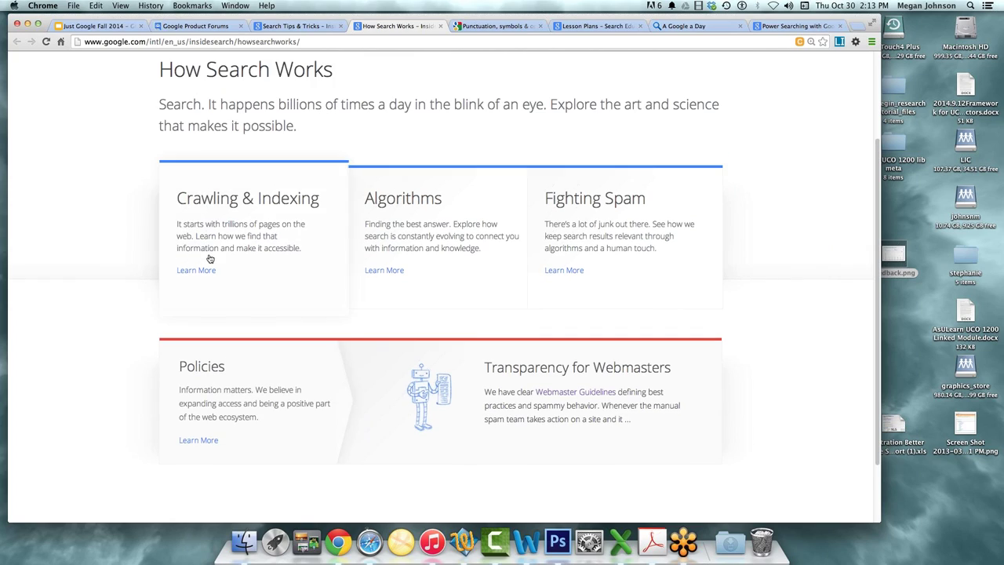
pyautogui.scroll(2, 327, 144)
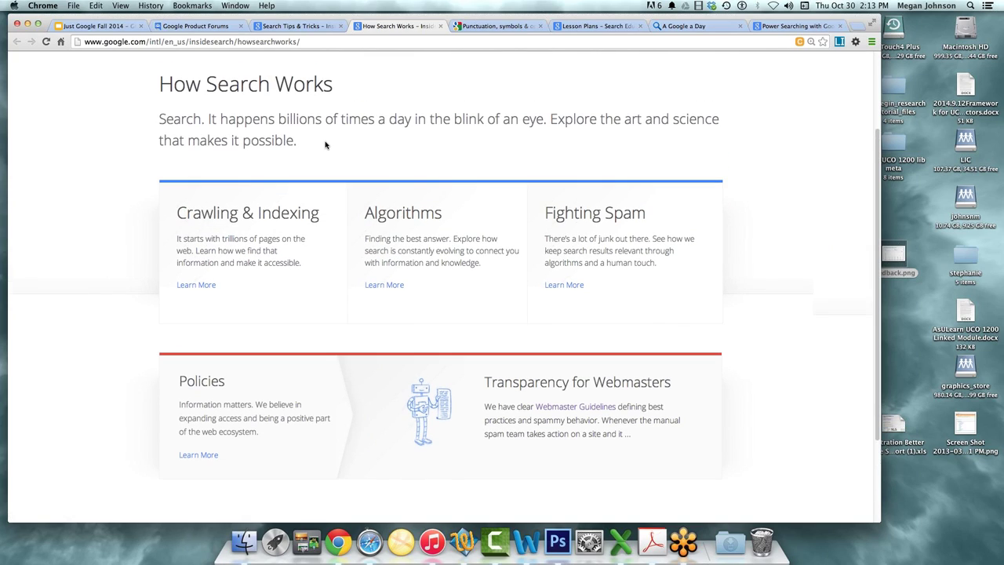
# Open the Punctuation, symbols & operators in search page and read the symbol table's entries for +, @, $ and #
pyautogui.click(476, 26)
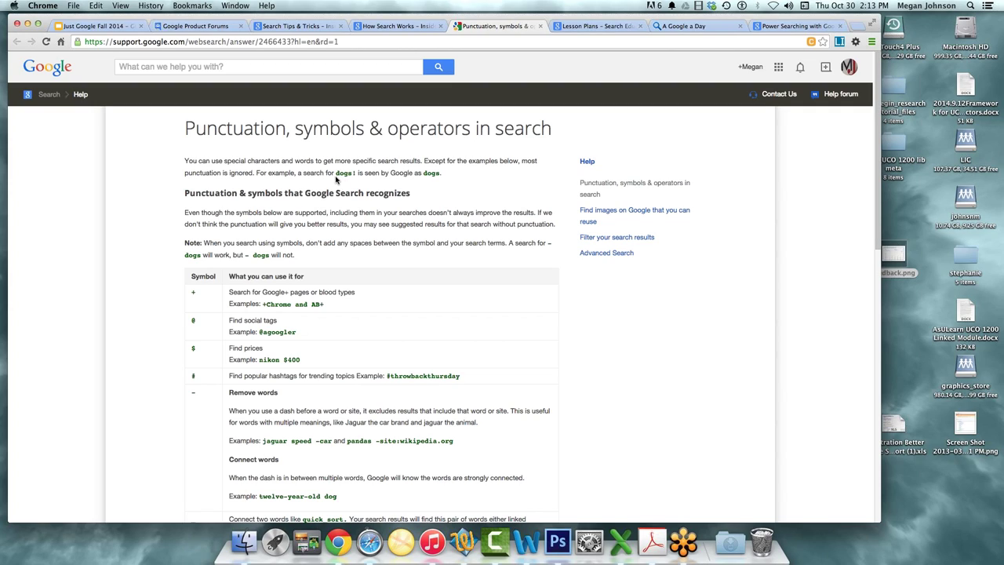
pyautogui.press('super+equal')
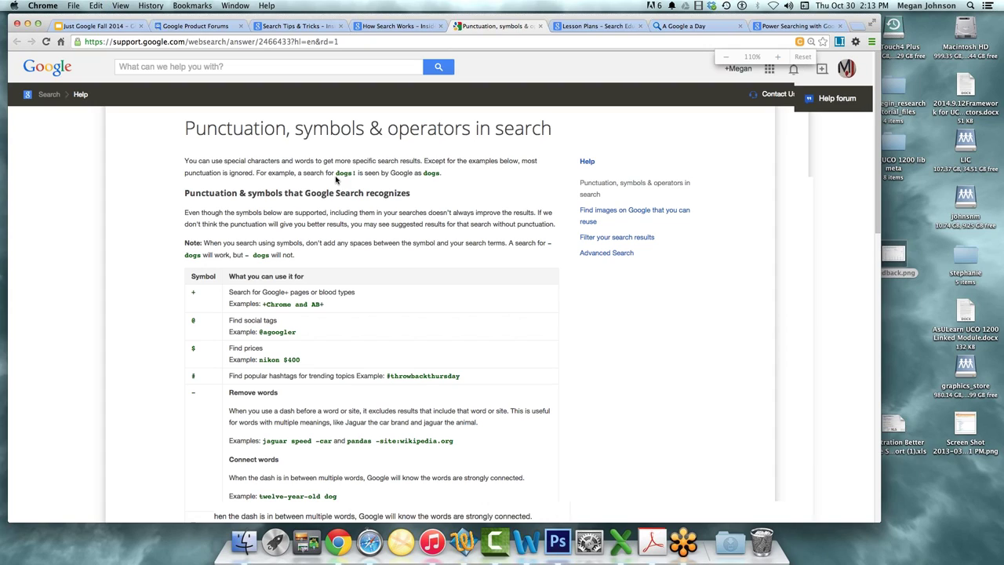
pyautogui.press('super+equal')
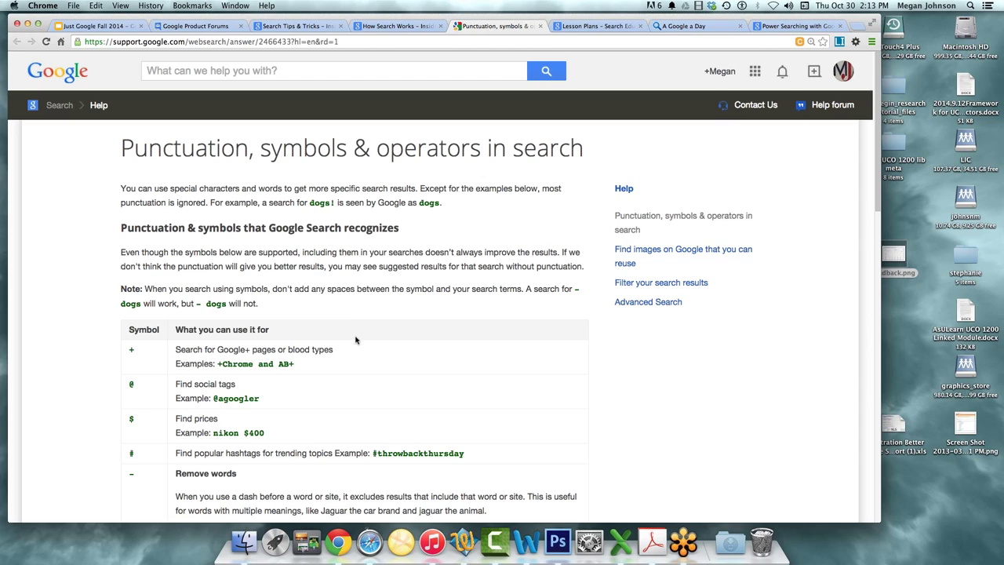
pyautogui.scroll(-2, 355, 338)
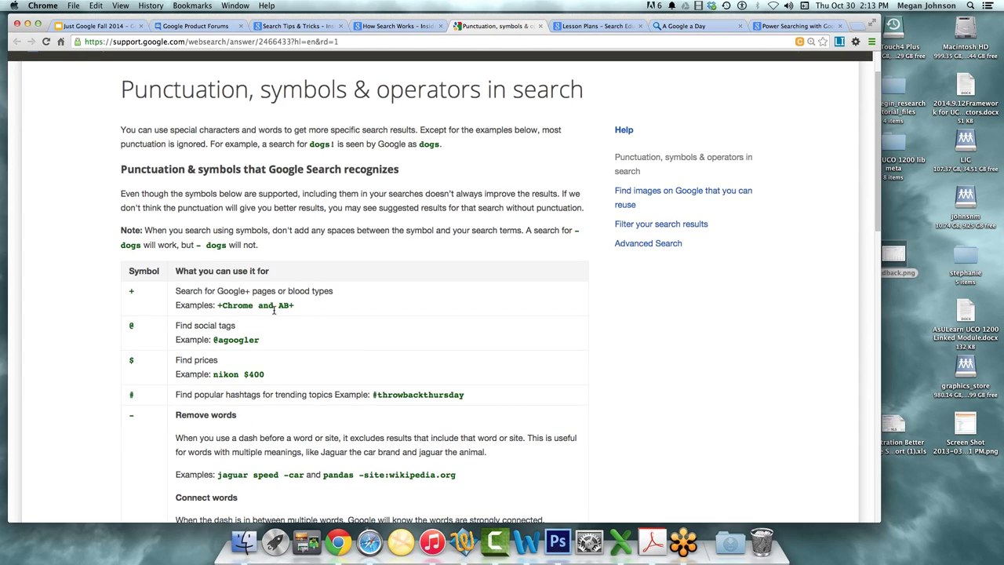
pyautogui.scroll(-1, 274, 310)
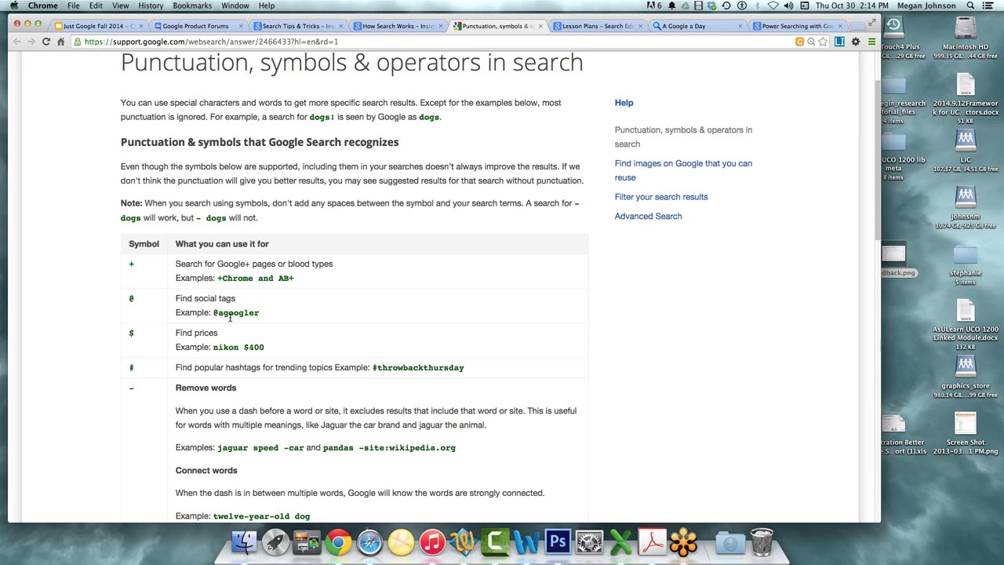
pyautogui.scroll(-1, 229, 317)
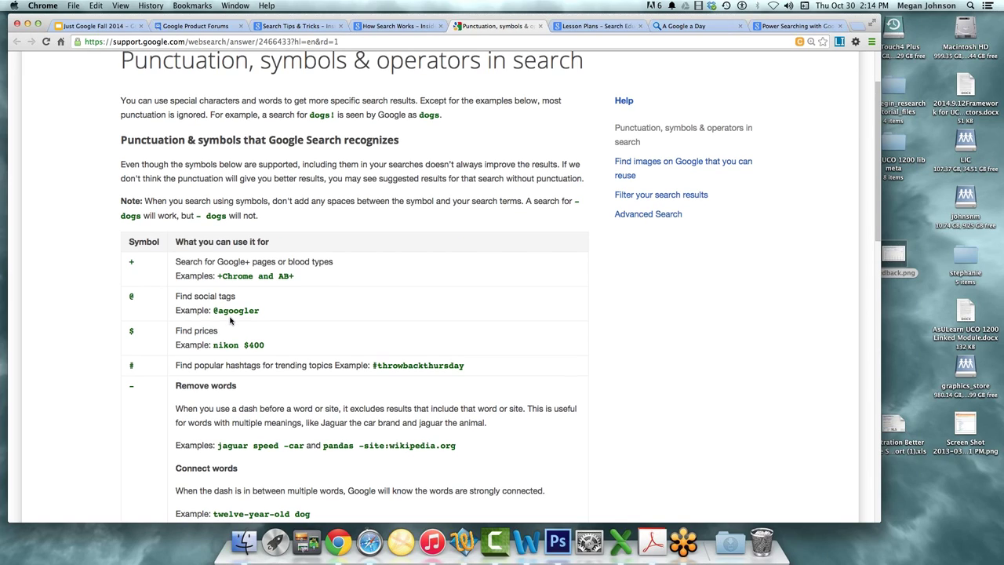
pyautogui.scroll(-2, 230, 317)
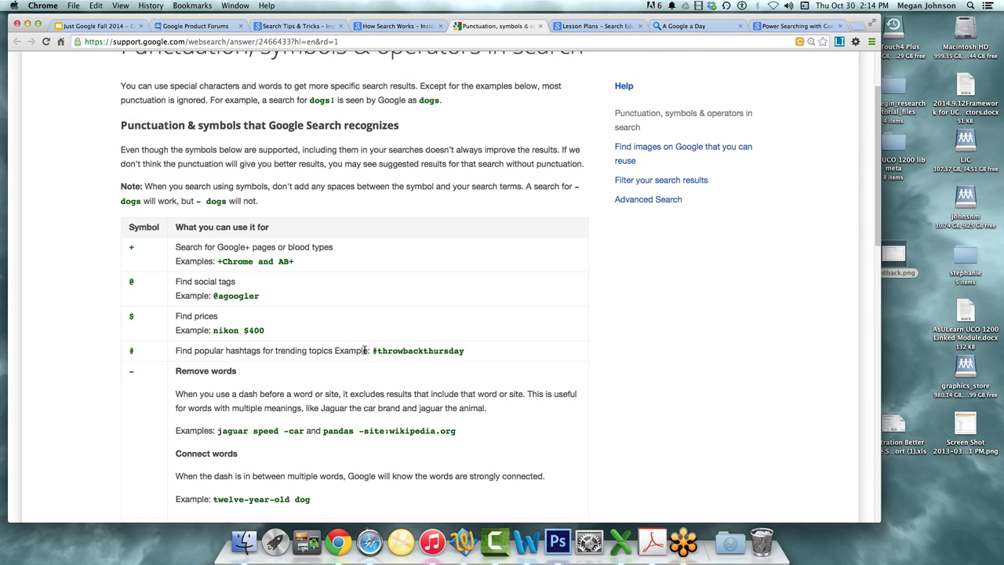
# Read the symbol table's entries from the dash through underscore, quotes, asterisk and two periods, down to the search operators section
pyautogui.scroll(-2, 364, 350)
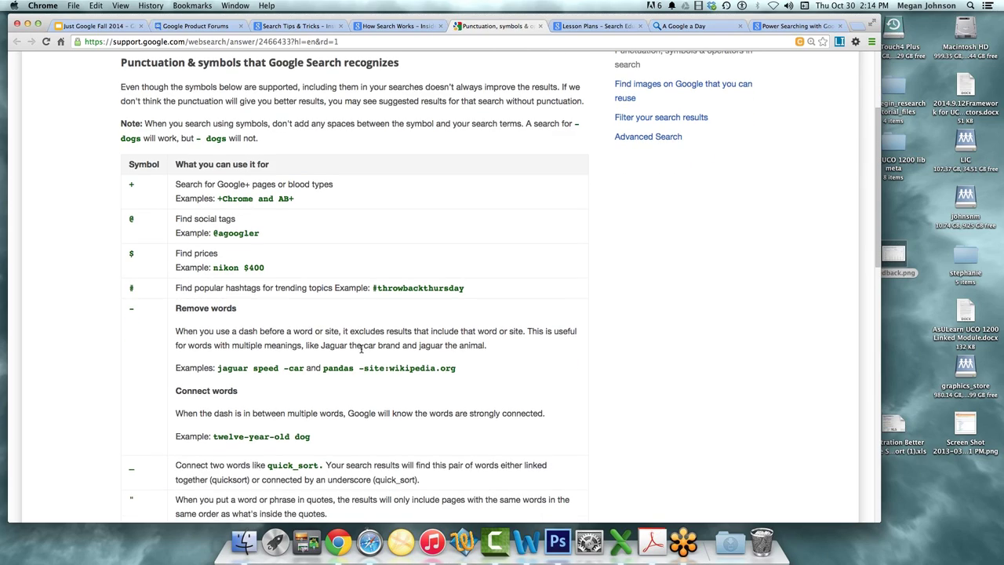
pyautogui.scroll(-1, 361, 349)
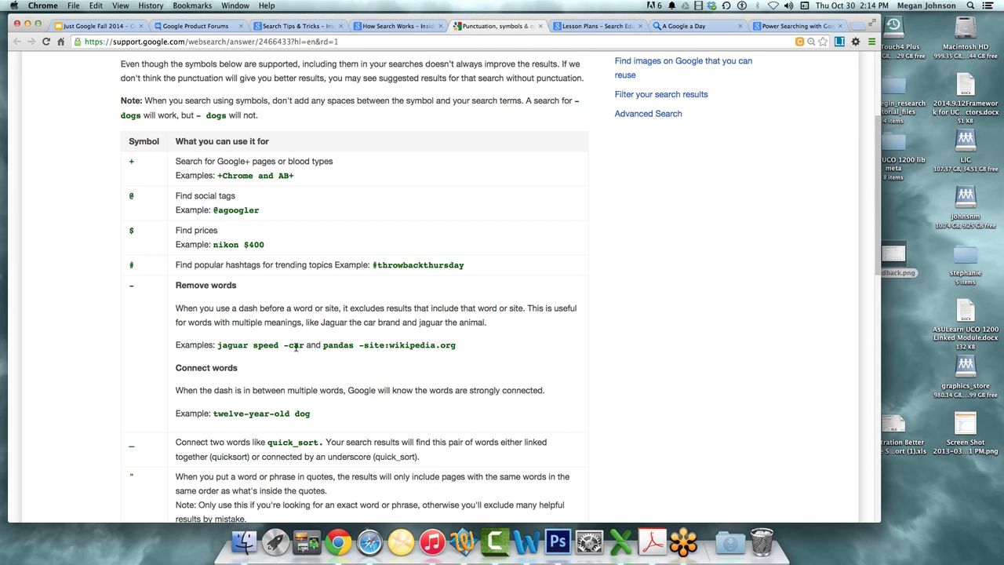
pyautogui.scroll(-1, 296, 349)
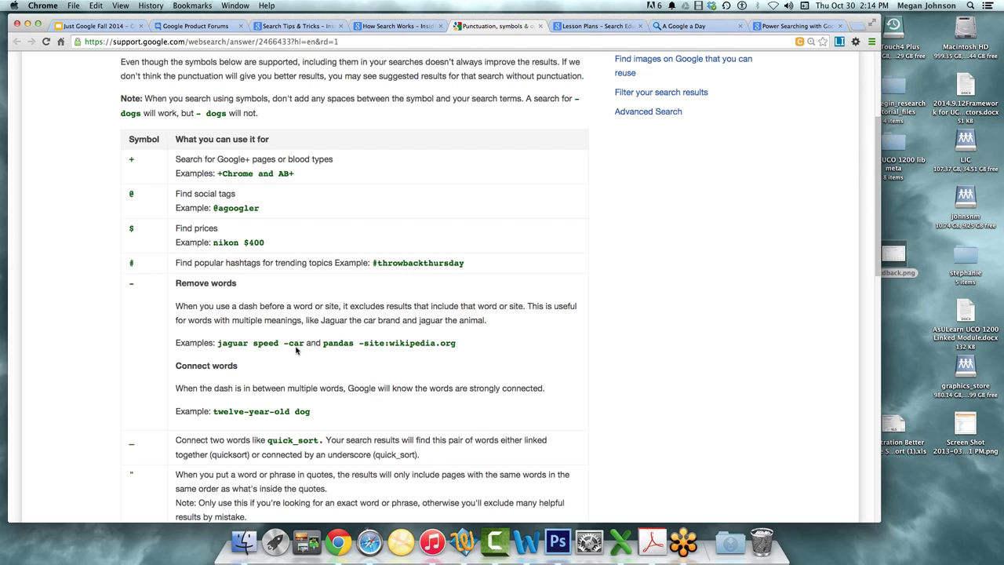
pyautogui.scroll(-3, 297, 349)
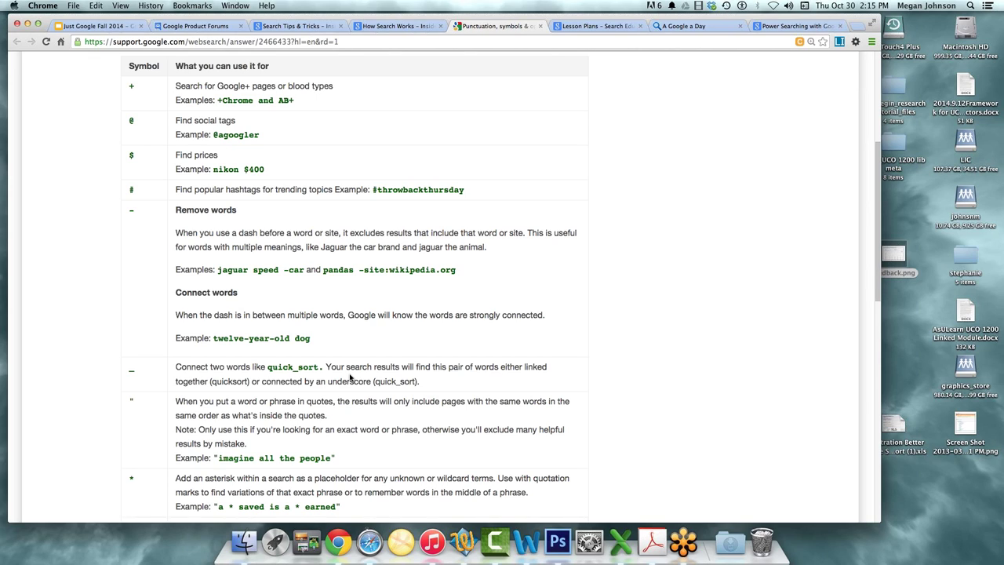
pyautogui.scroll(-2, 350, 378)
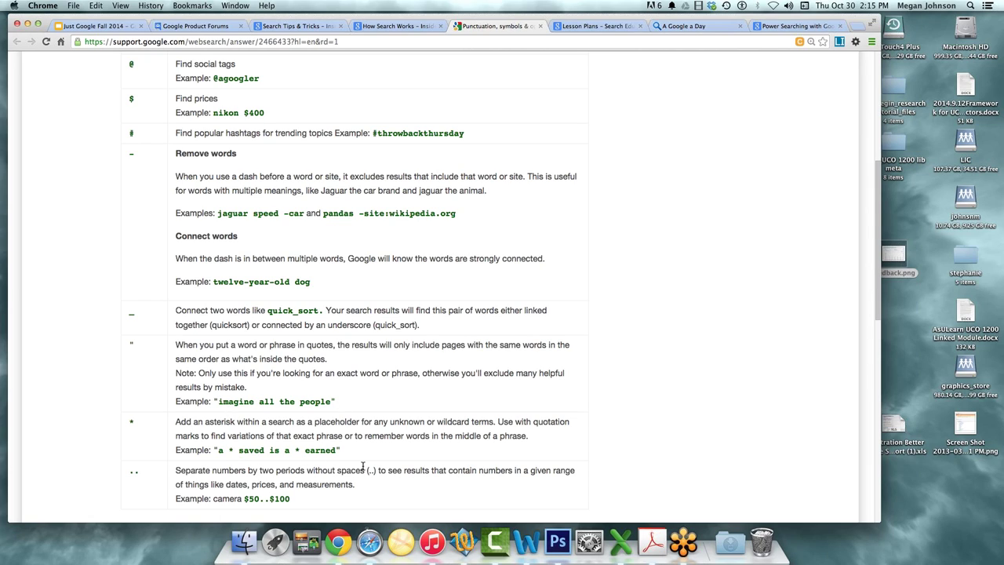
pyautogui.scroll(-1, 363, 468)
pyautogui.scroll(-2, 364, 469)
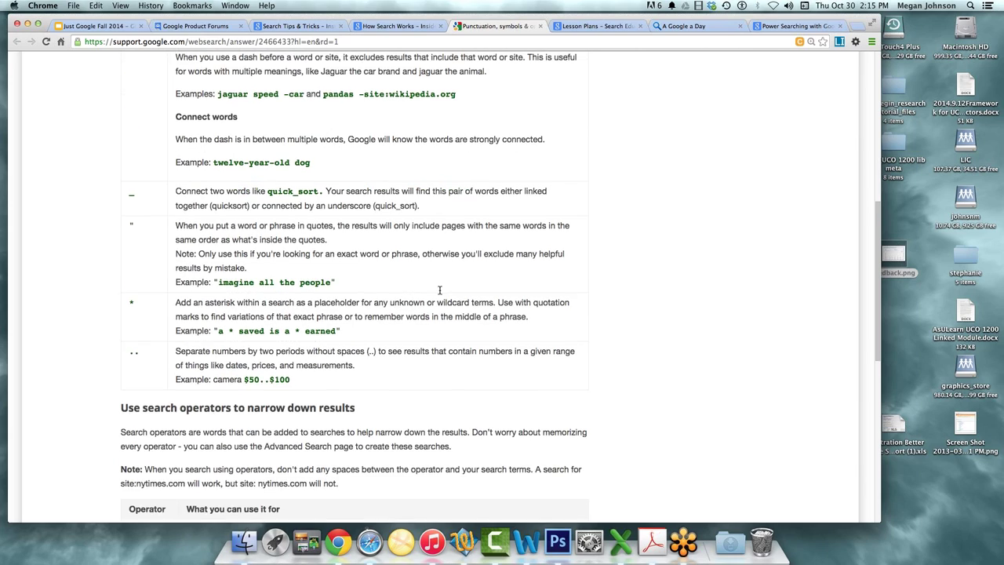
# Look over the Search Education lesson plans, from picking the right search terms to evaluating credibility of sources
pyautogui.click(590, 27)
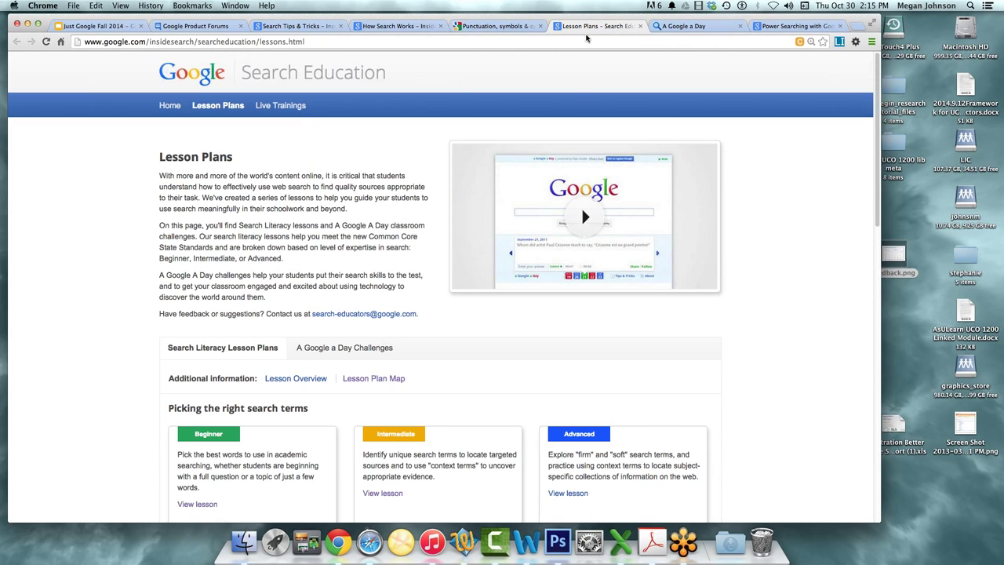
pyautogui.scroll(-1, 554, 338)
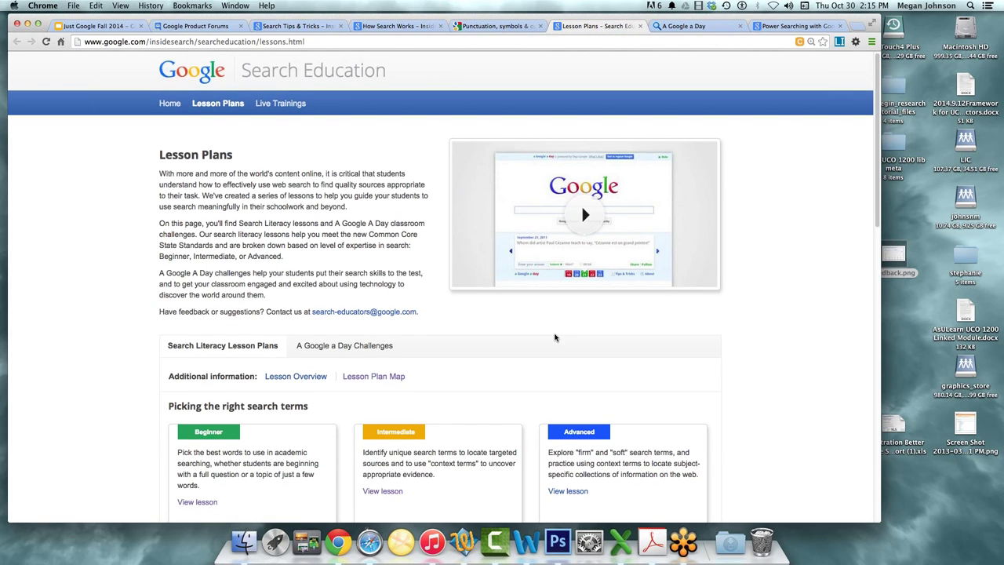
pyautogui.scroll(-3, 554, 333)
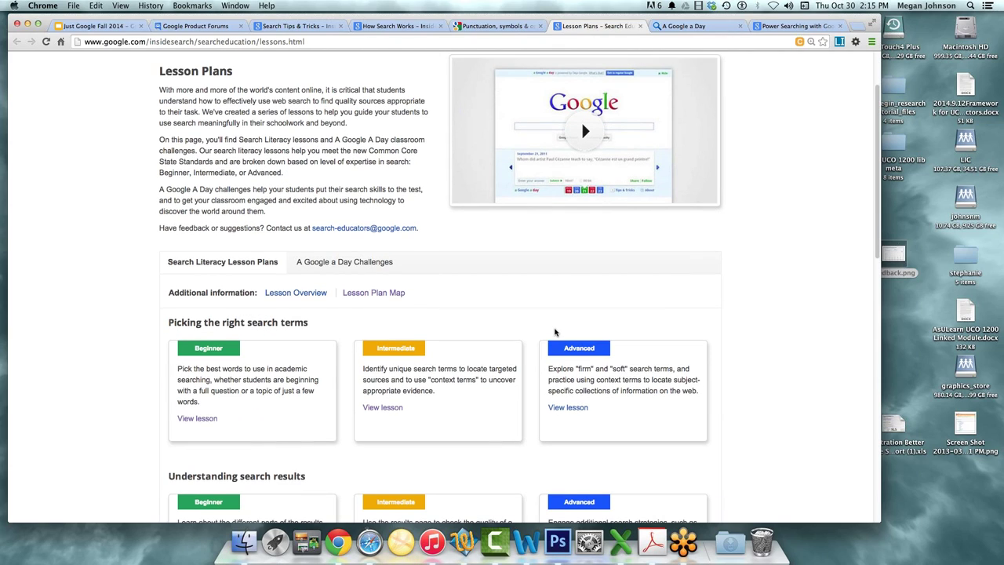
pyautogui.scroll(-2, 554, 332)
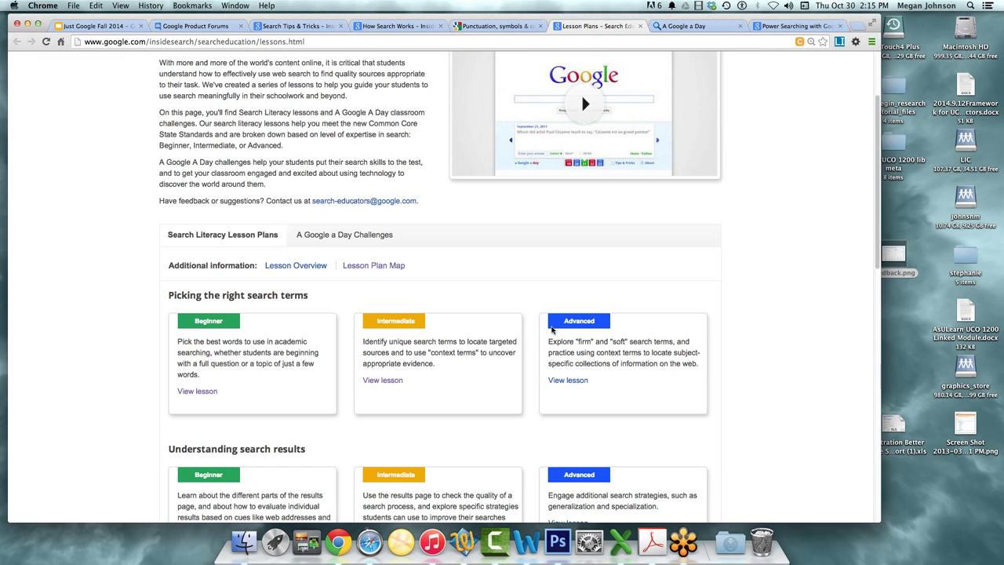
pyautogui.scroll(-10, 521, 323)
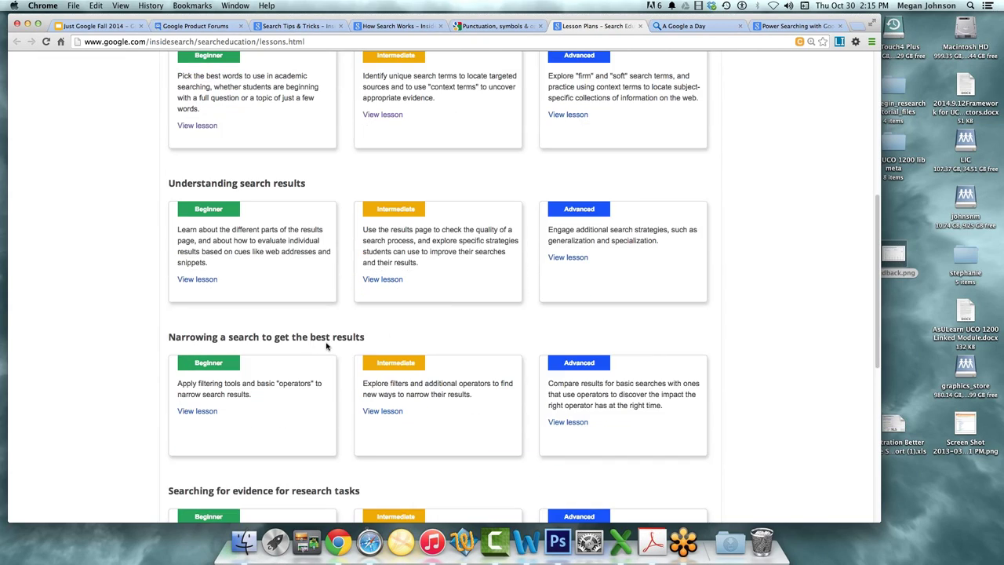
pyautogui.scroll(-5, 327, 345)
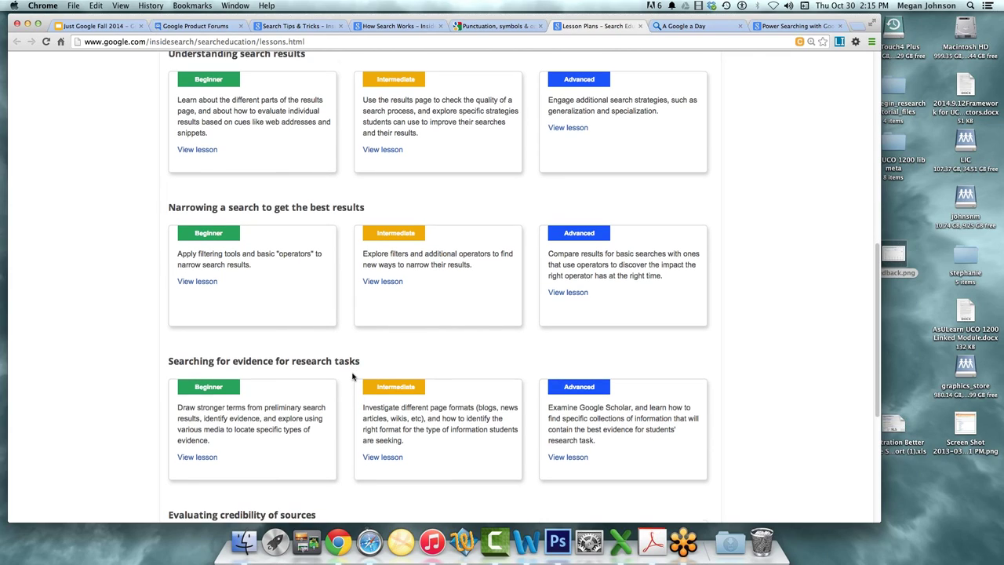
pyautogui.scroll(-2, 352, 377)
pyautogui.scroll(-3, 352, 378)
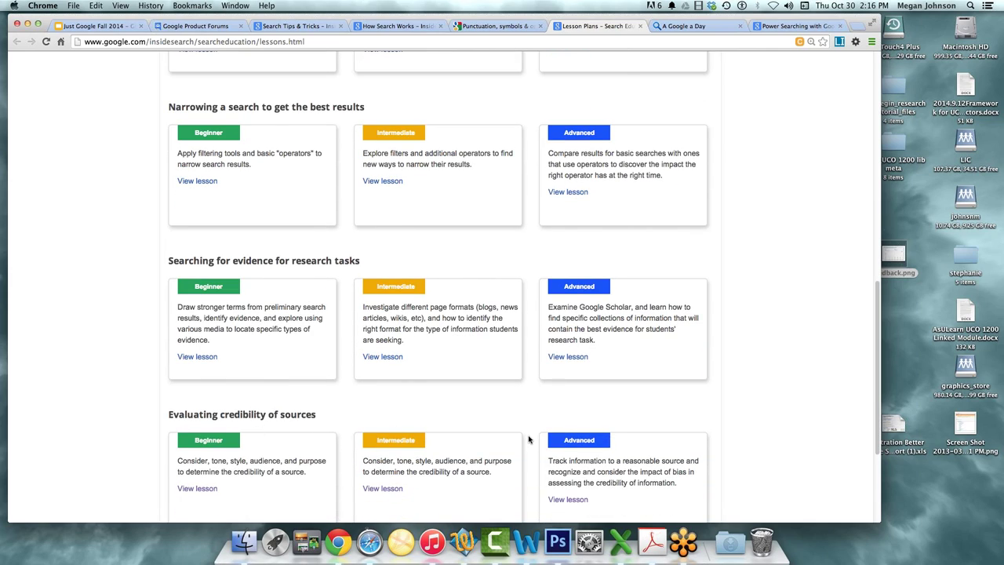
pyautogui.scroll(-1, 528, 439)
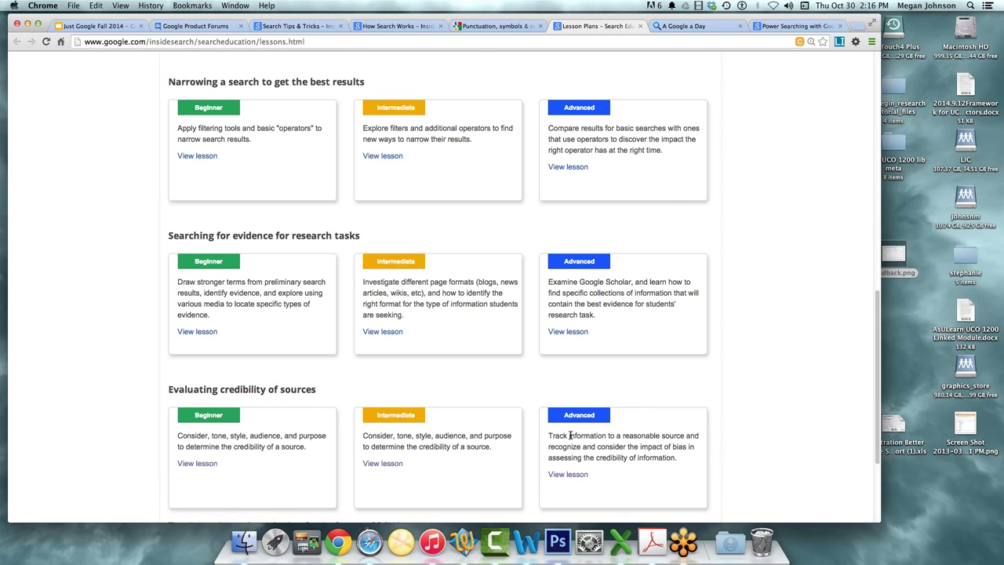
# Open the Advanced lesson on evaluating credibility of sources and skim its overview, standards and activities up to the fact-checking section
pyautogui.click(567, 474)
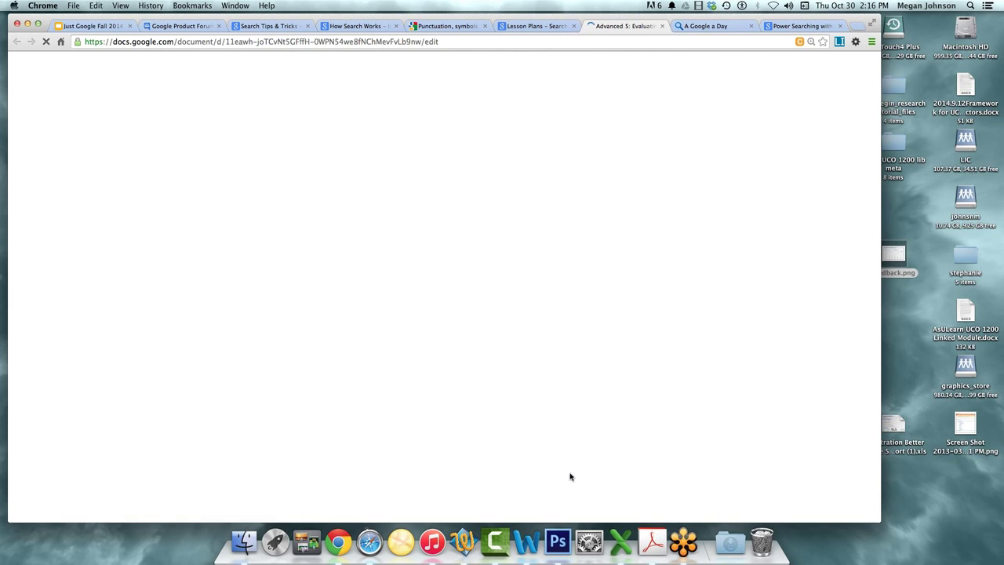
pyautogui.scroll(-3, 488, 402)
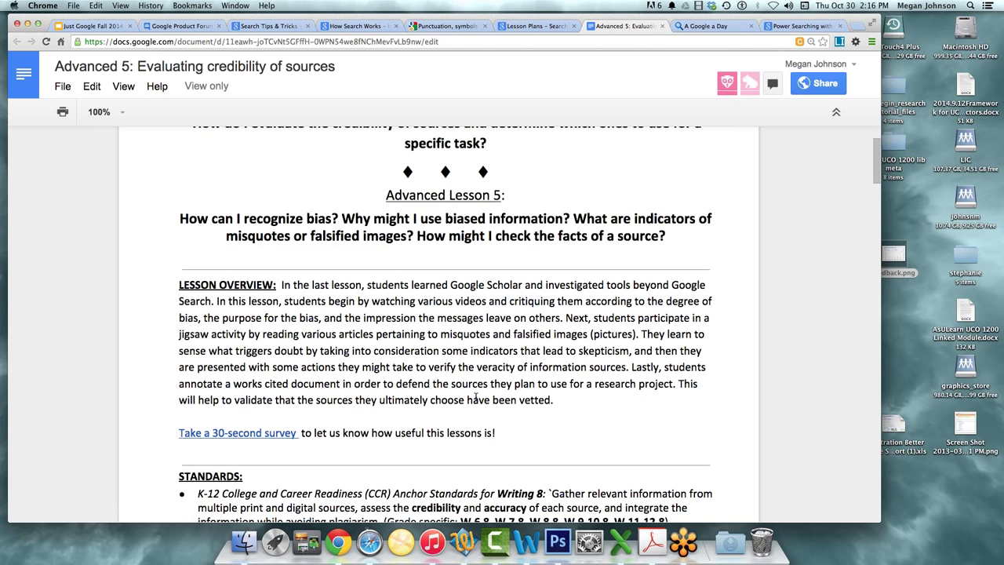
pyautogui.scroll(-5, 475, 399)
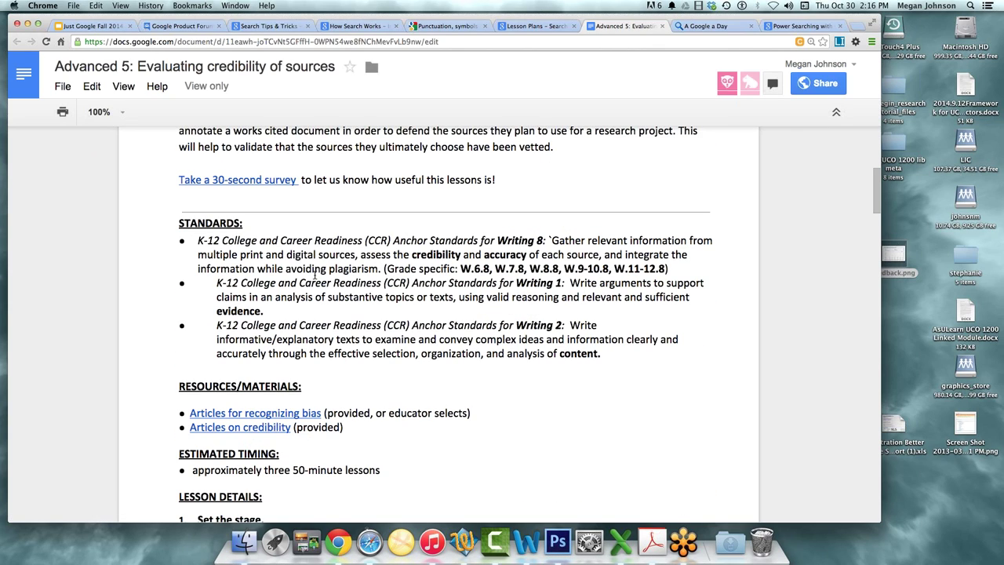
pyautogui.scroll(-7, 439, 358)
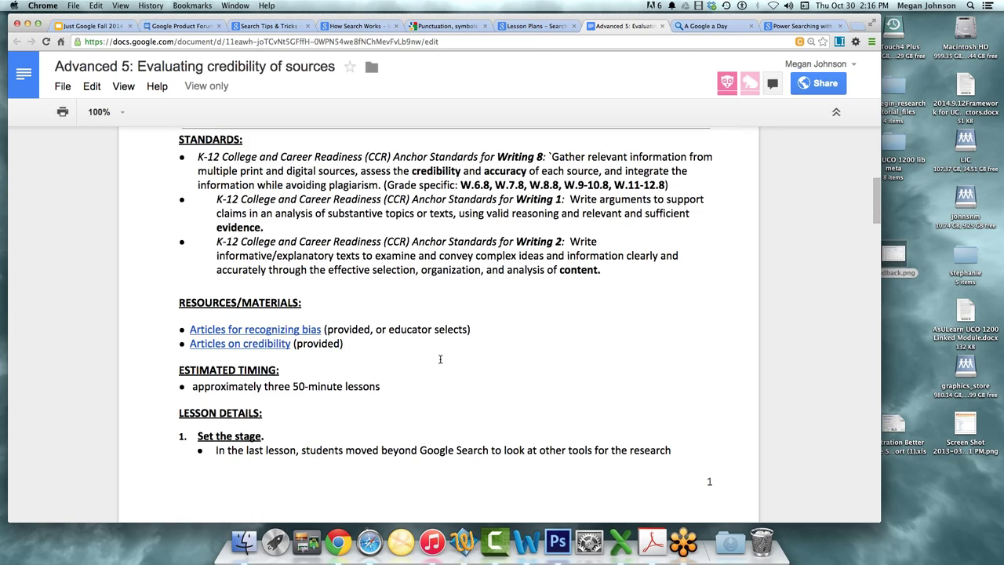
pyautogui.scroll(-7, 440, 358)
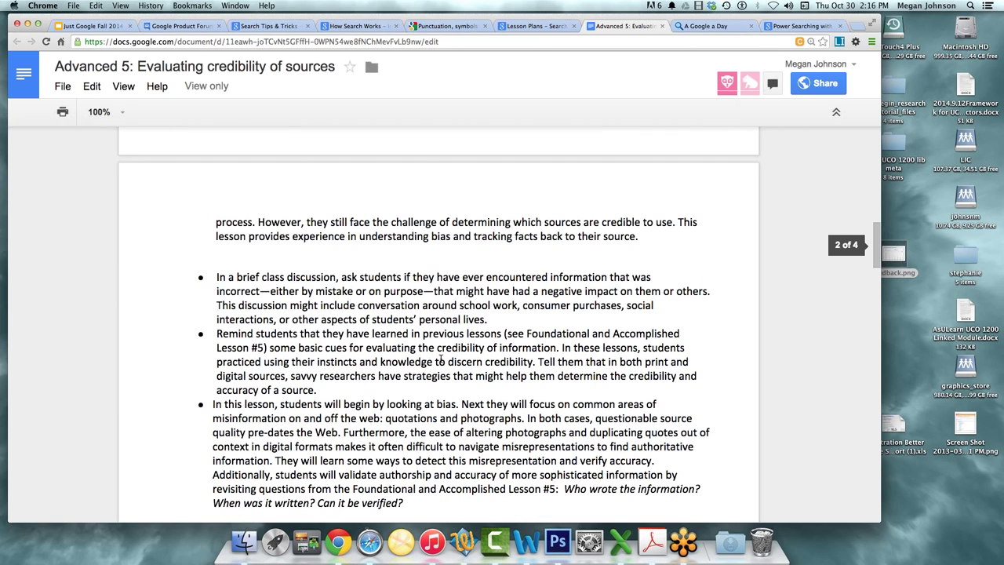
pyautogui.scroll(-4, 440, 358)
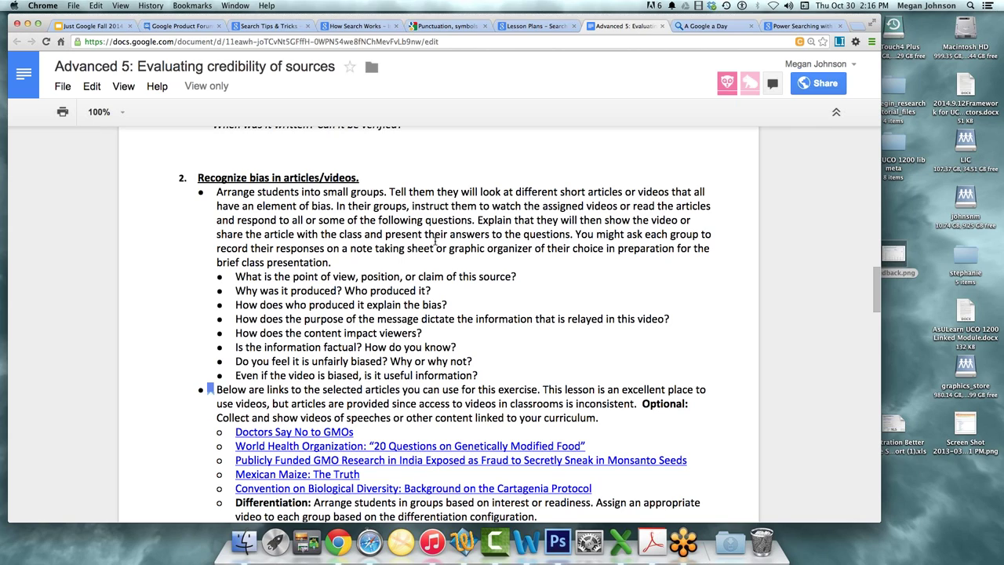
pyautogui.scroll(-1, 435, 241)
pyautogui.scroll(-1, 435, 241)
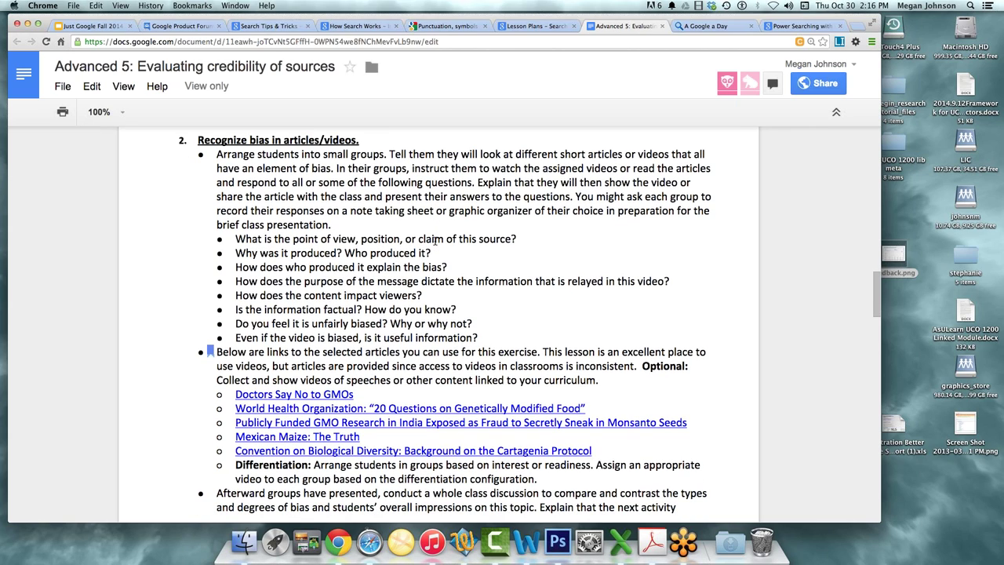
pyautogui.scroll(-10, 435, 241)
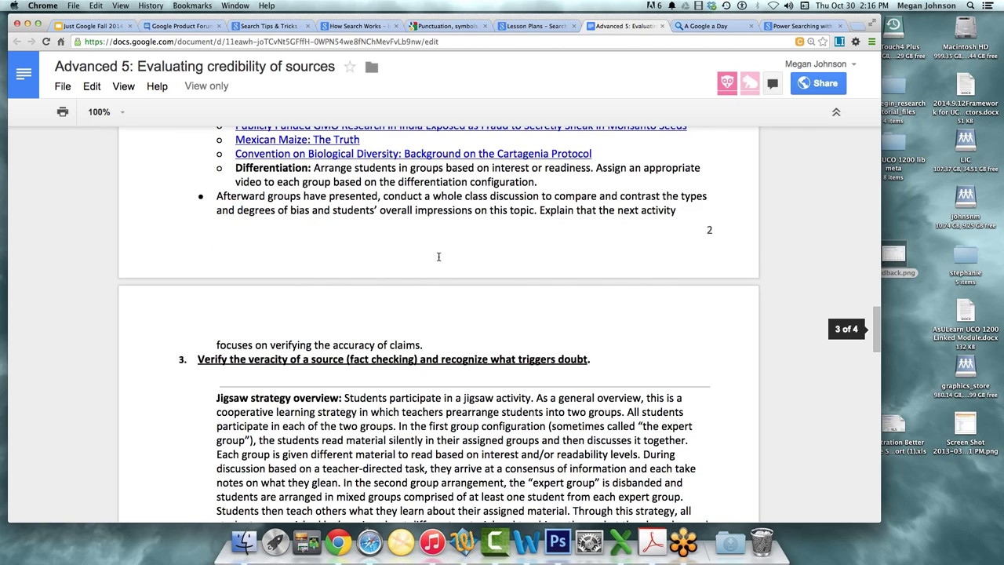
# Start playing A Google a Day and submit "moneyball" as the answer to the Pop Culture question
pyautogui.click(710, 28)
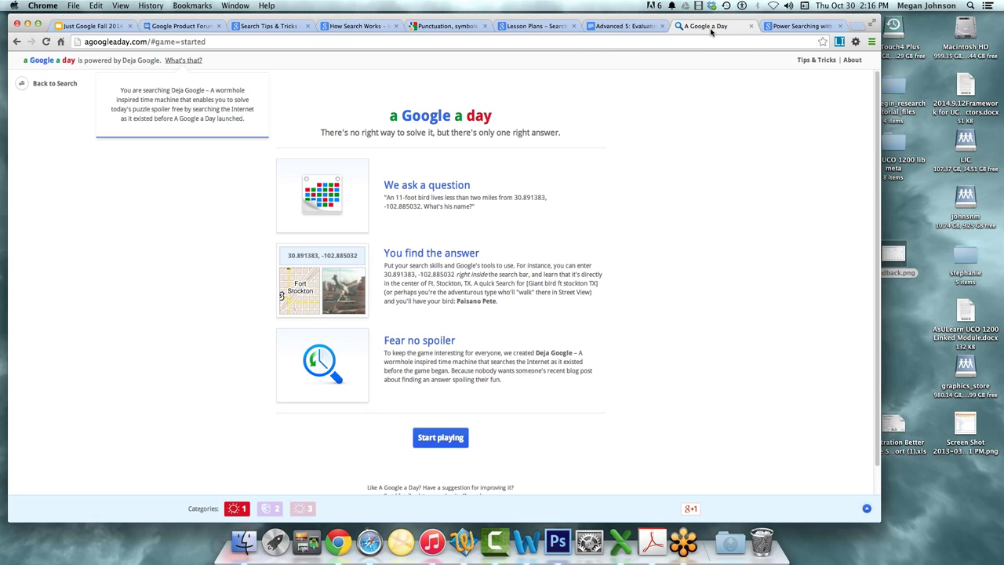
pyautogui.click(431, 436)
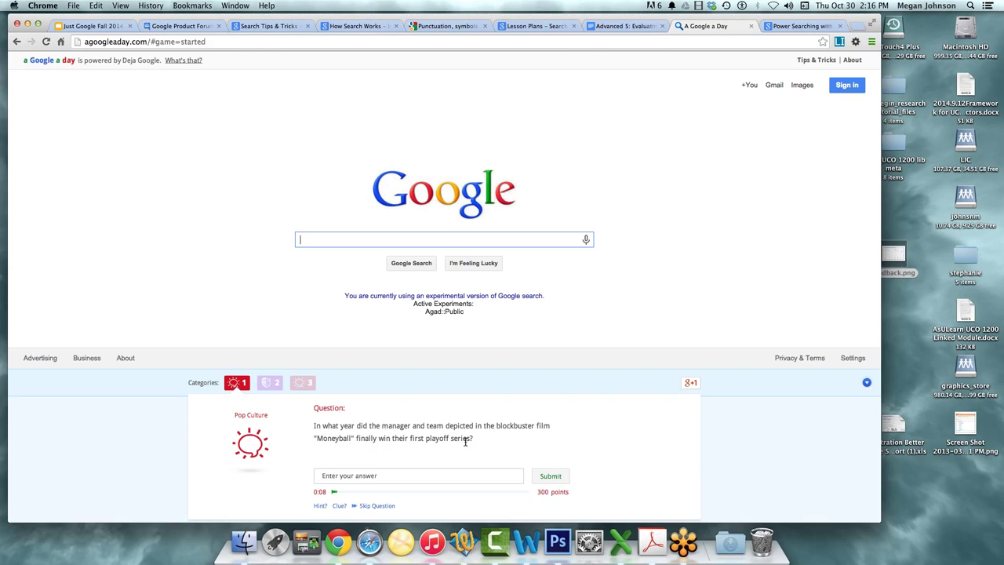
pyautogui.click(343, 477)
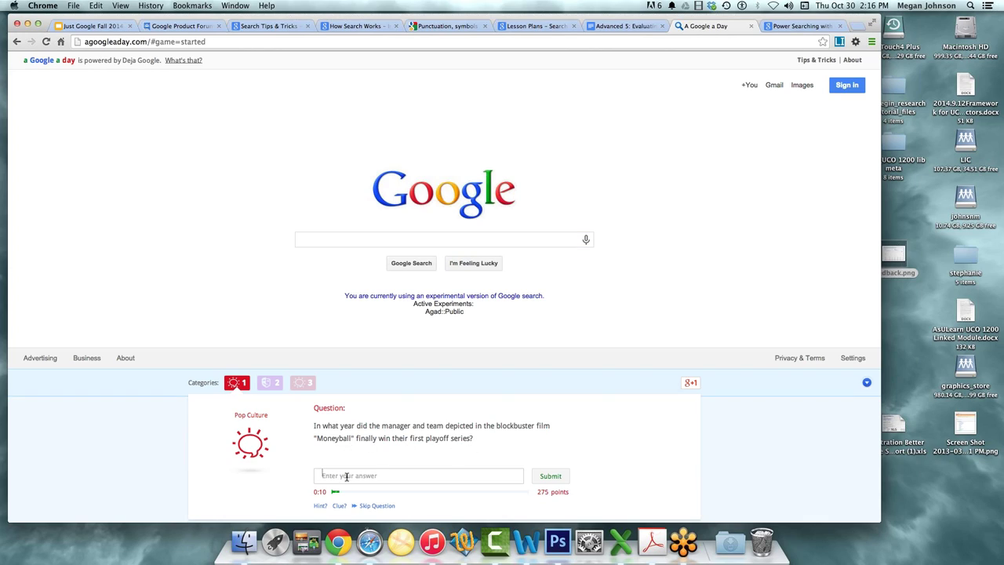
pyautogui.write('moneyball')
pyautogui.press('Return')
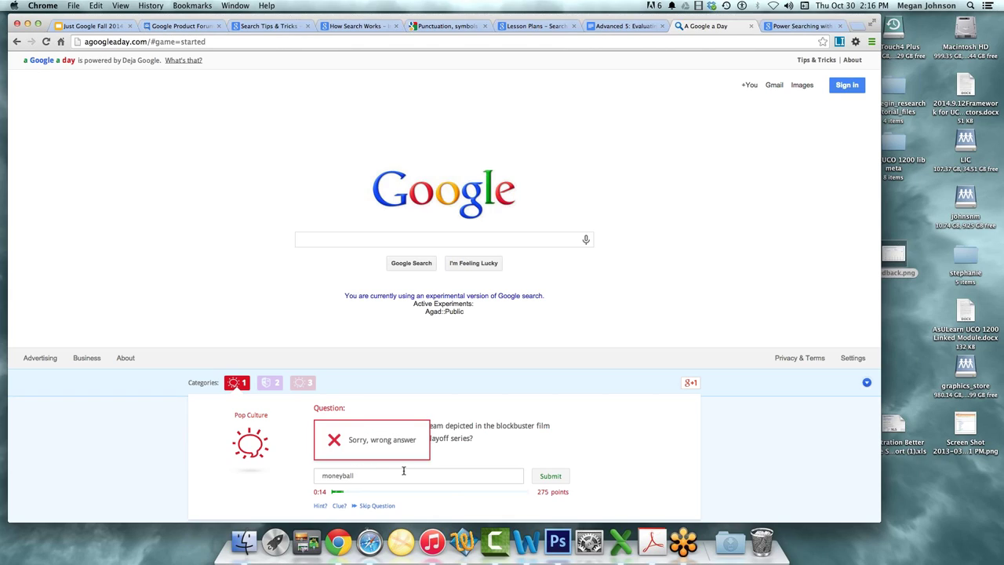
# Show the Power Searching course page and return to the Google Product Forums page
pyautogui.click(796, 26)
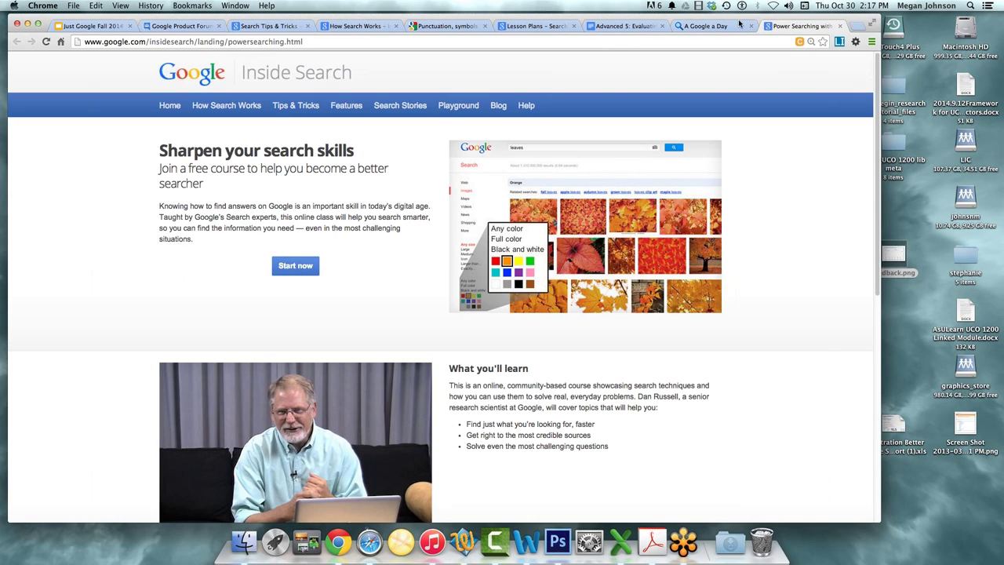
pyautogui.click(177, 26)
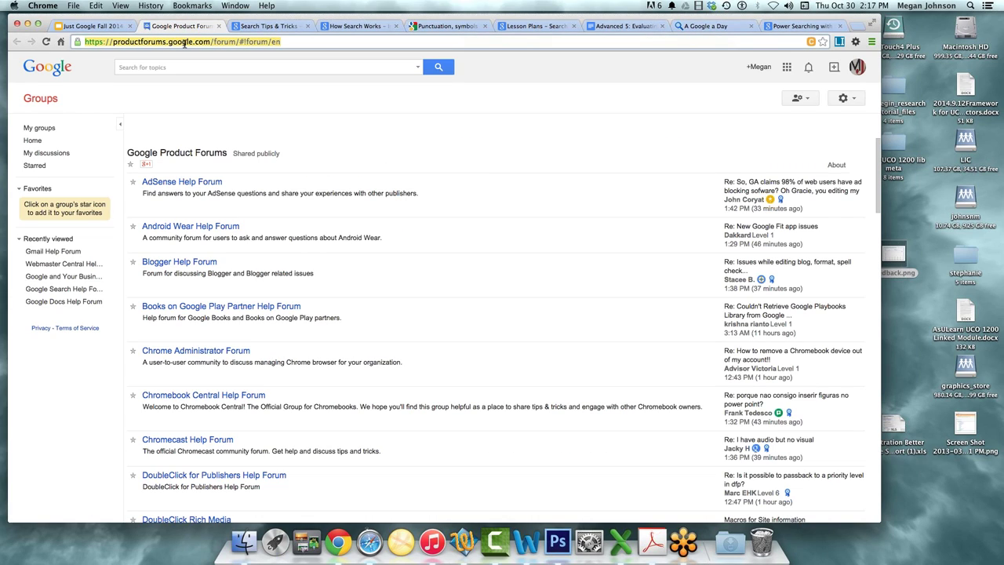
# Search Google for "moneball", open the Wikipedia article on the Moneyball book and skim its introduction and contents
pyautogui.click(184, 42)
pyautogui.write('moneba')
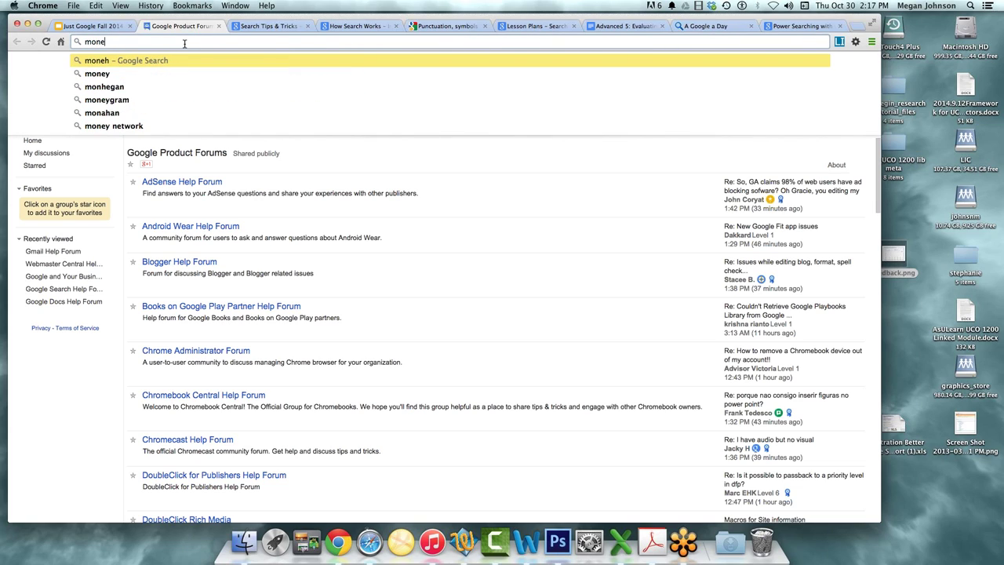
pyautogui.write('ll')
pyautogui.press('Return')
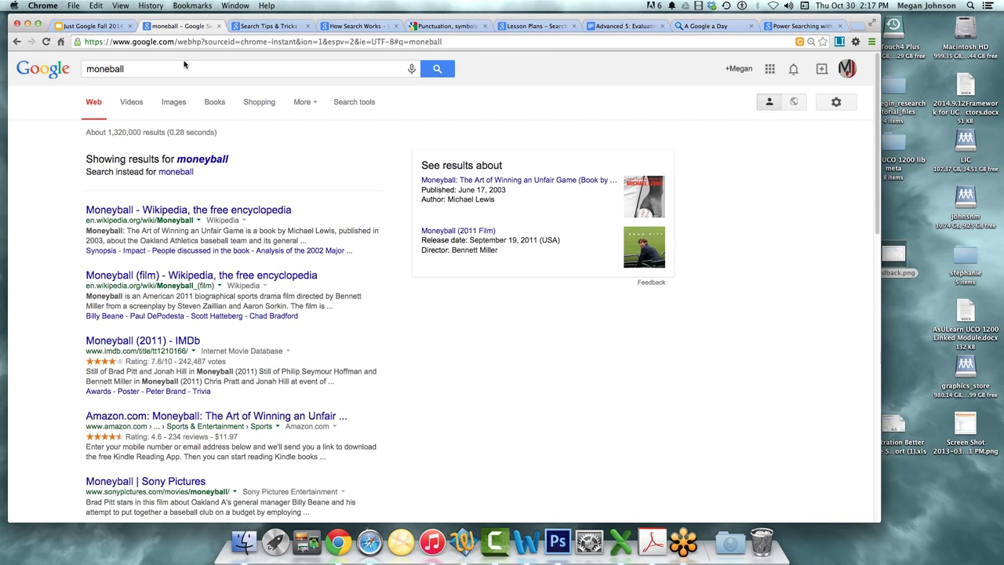
pyautogui.click(194, 210)
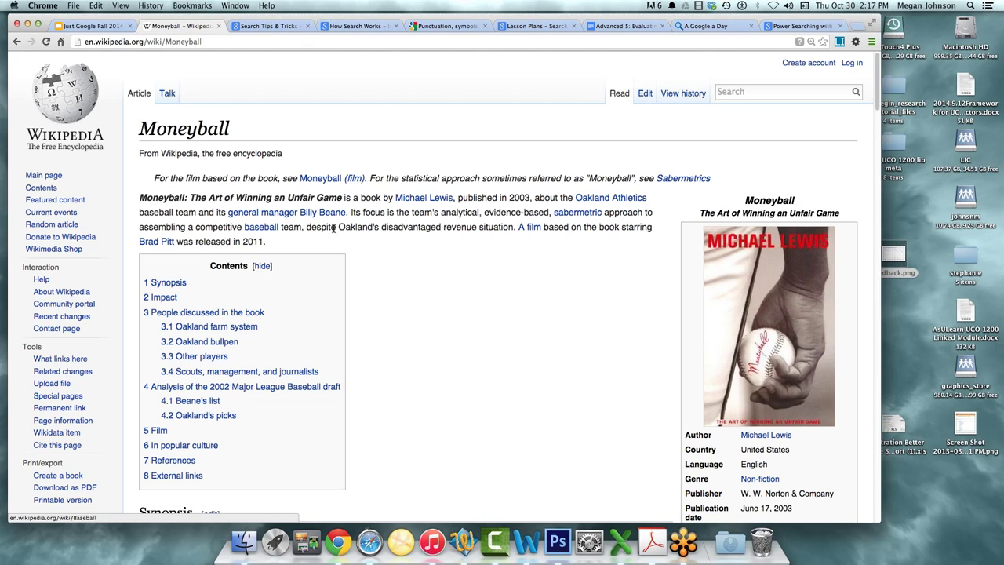
pyautogui.scroll(-1, 379, 268)
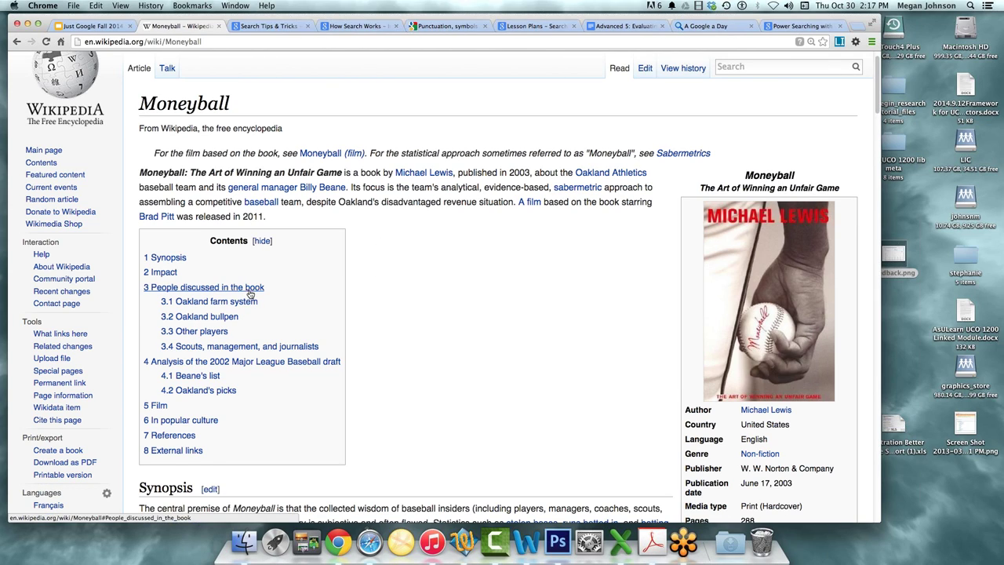
pyautogui.scroll(-3, 253, 304)
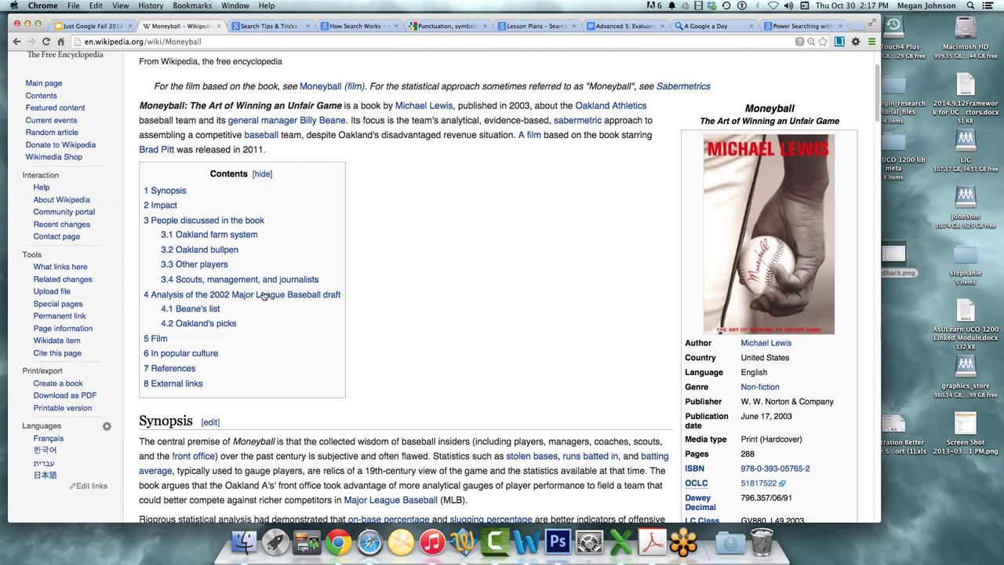
# Follow the Oakland Athletics link in the article and go to the team's season-by-season records section
pyautogui.click(631, 111)
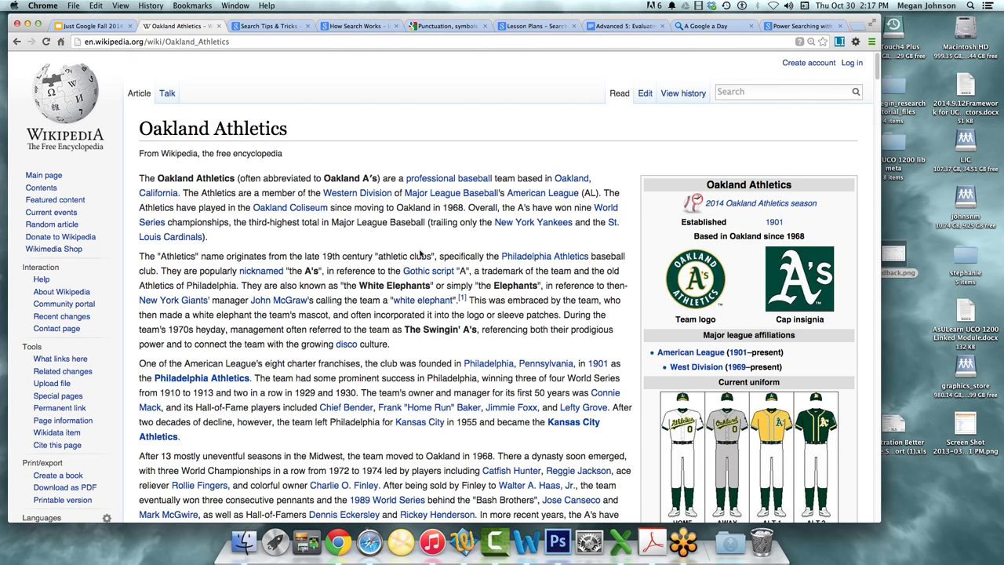
pyautogui.scroll(-2, 421, 253)
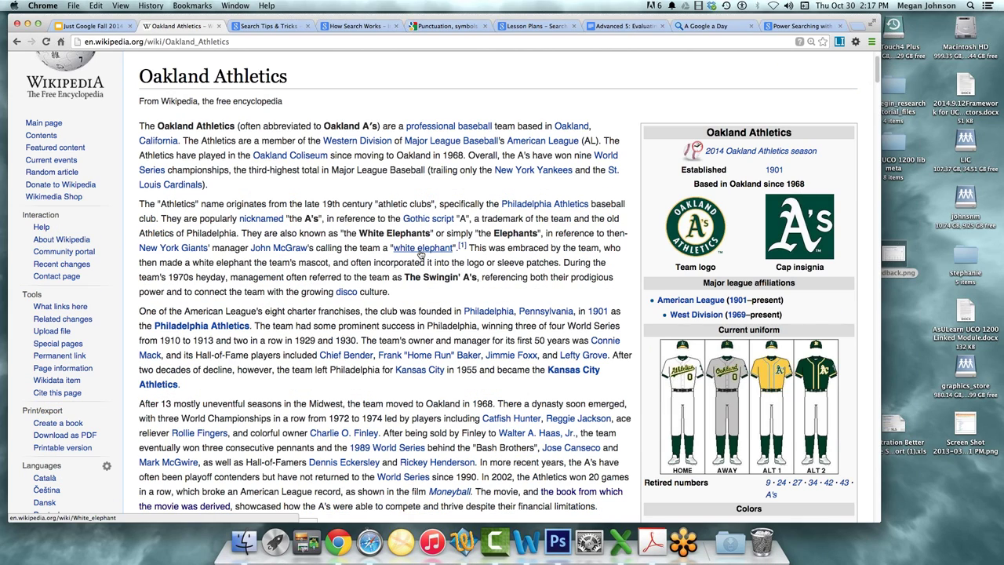
pyautogui.scroll(-3, 421, 252)
pyautogui.scroll(-9, 420, 252)
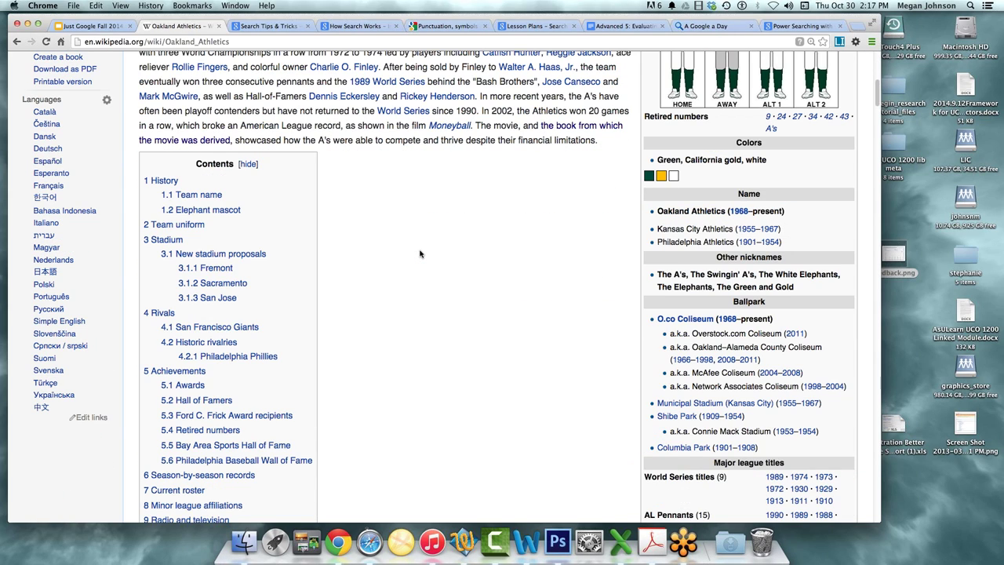
pyautogui.scroll(-4, 419, 253)
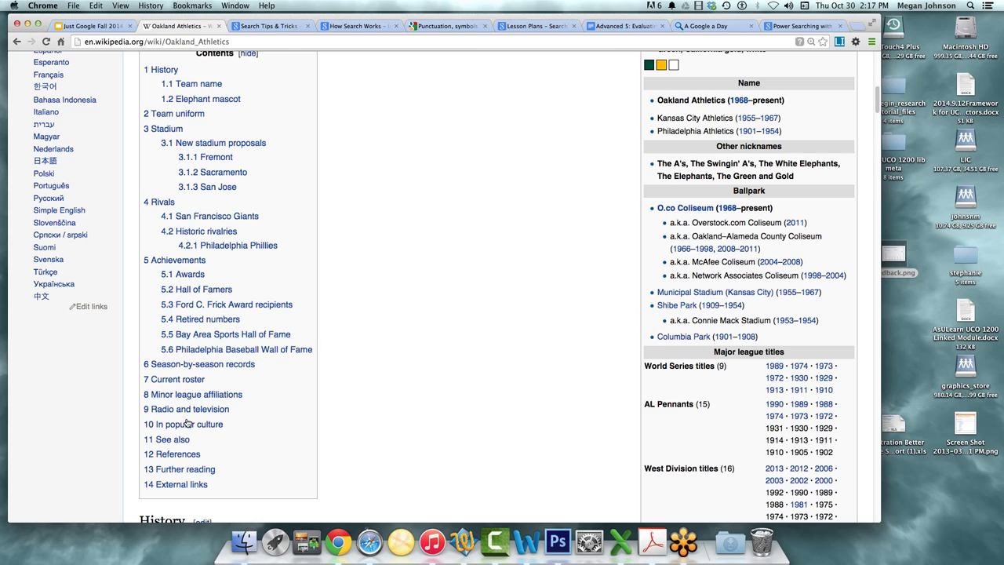
pyautogui.click(212, 365)
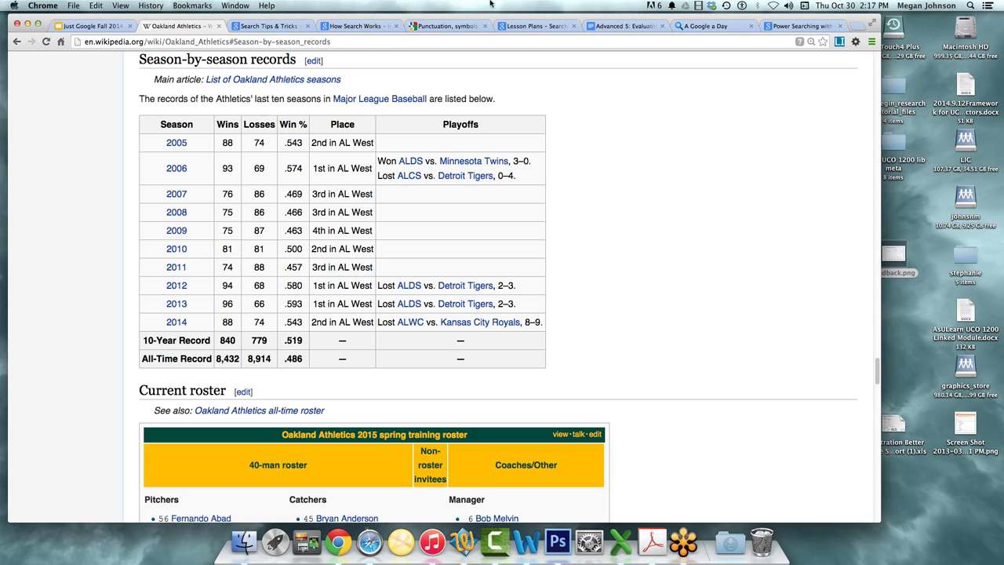
# Submit "2006" as the answer to the A Google a Day Pop Culture question and close the game
pyautogui.click(716, 25)
pyautogui.press('super+a')
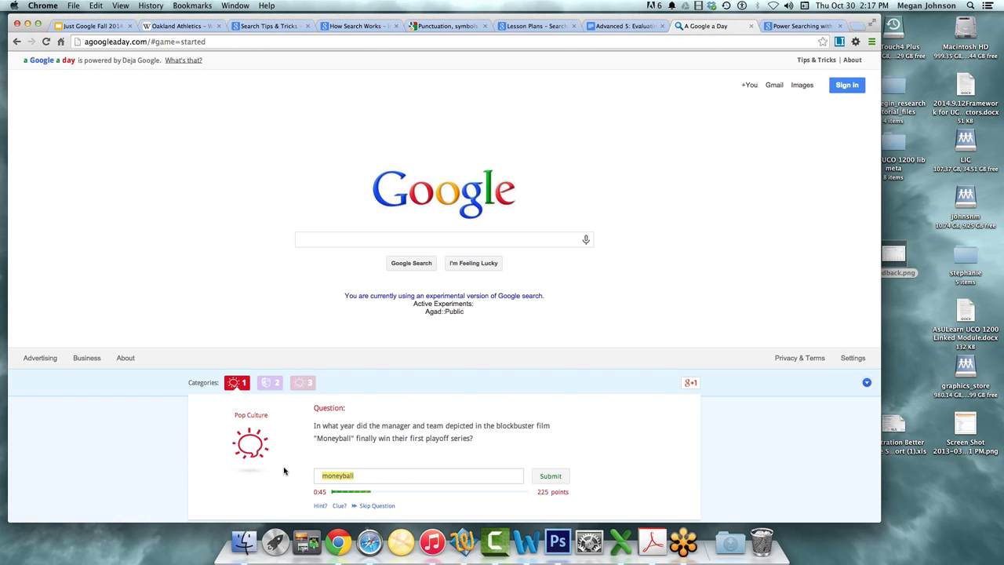
pyautogui.write('2006')
pyautogui.press('Return')
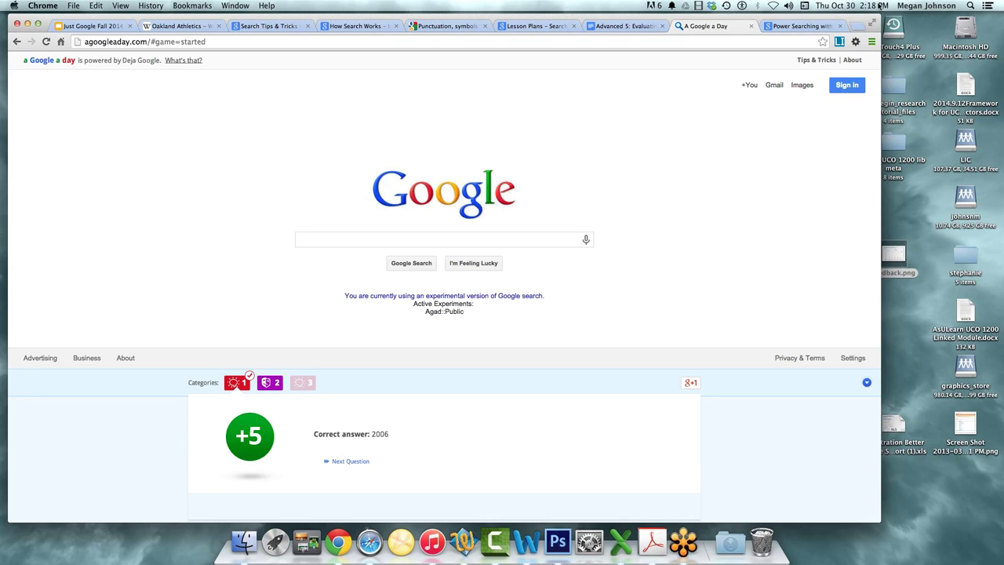
pyautogui.click(751, 26)
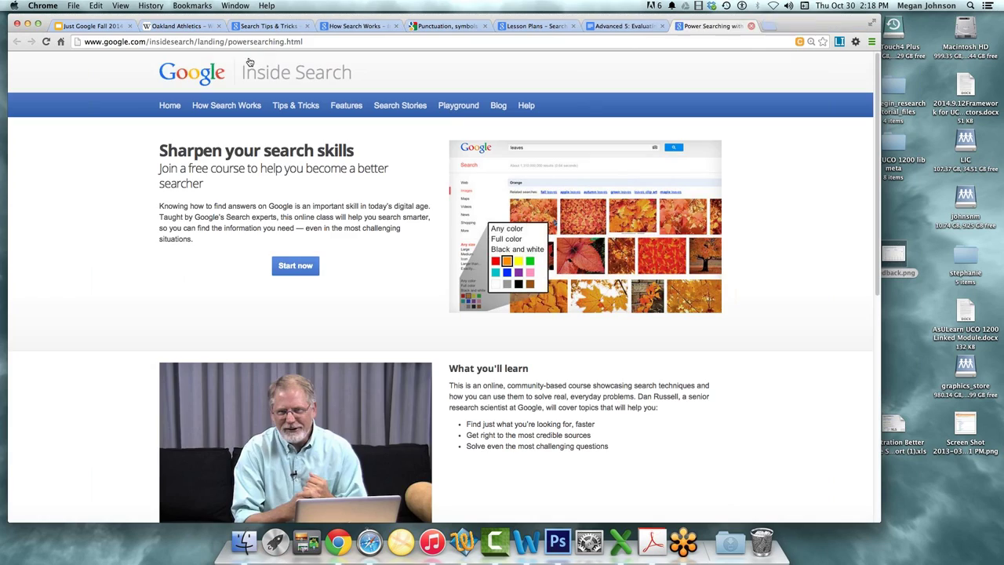
# Replace the Oakland Athletics page with google.com and open Search Help from the homepage settings
pyautogui.click(211, 26)
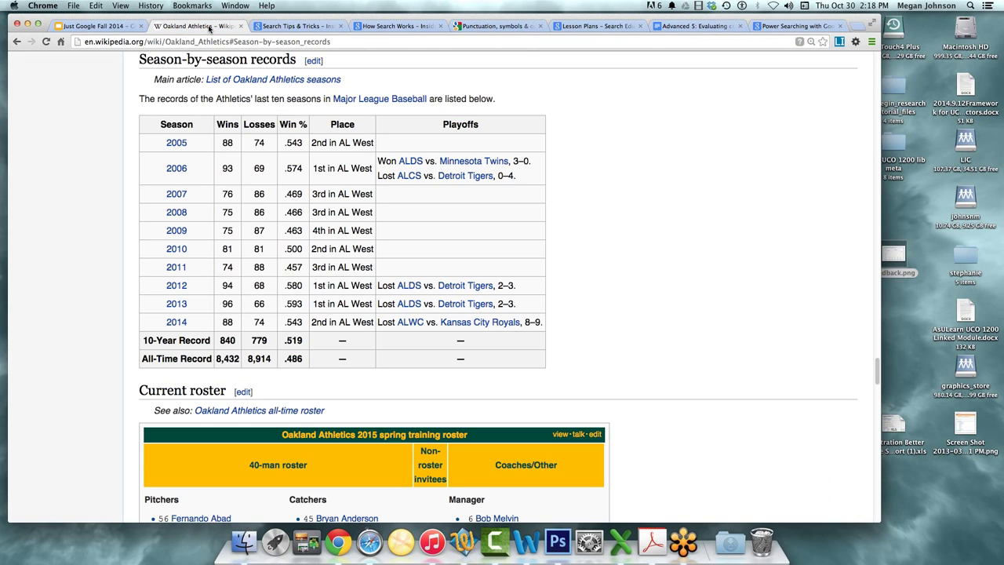
pyautogui.click(234, 42)
pyautogui.write('google.com')
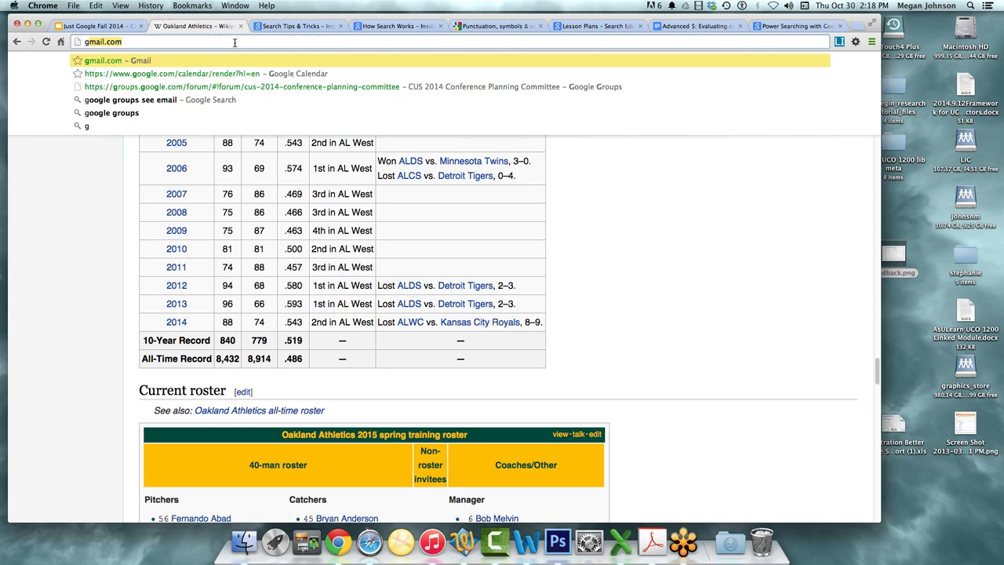
pyautogui.press('Return')
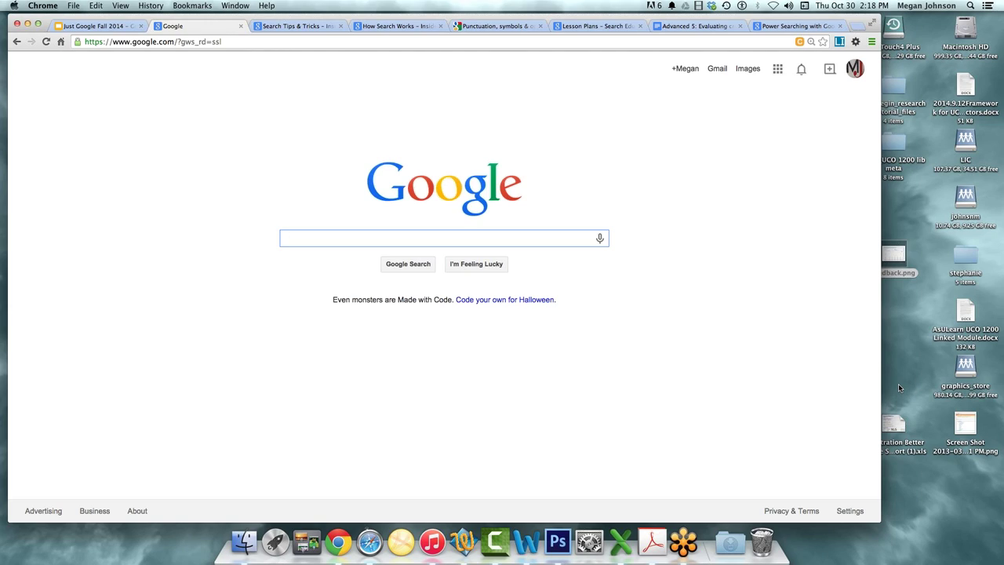
pyautogui.click(857, 513)
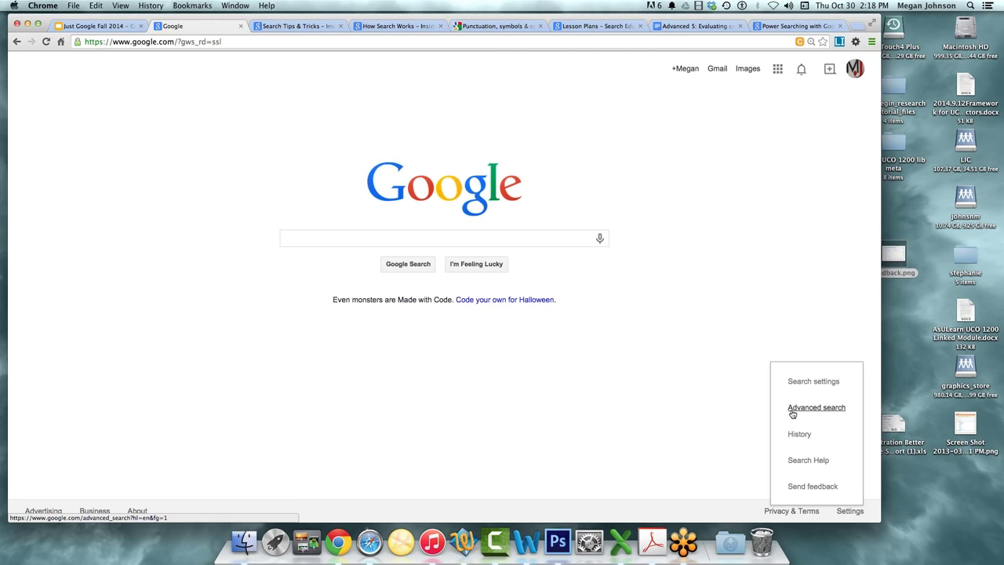
pyautogui.click(798, 461)
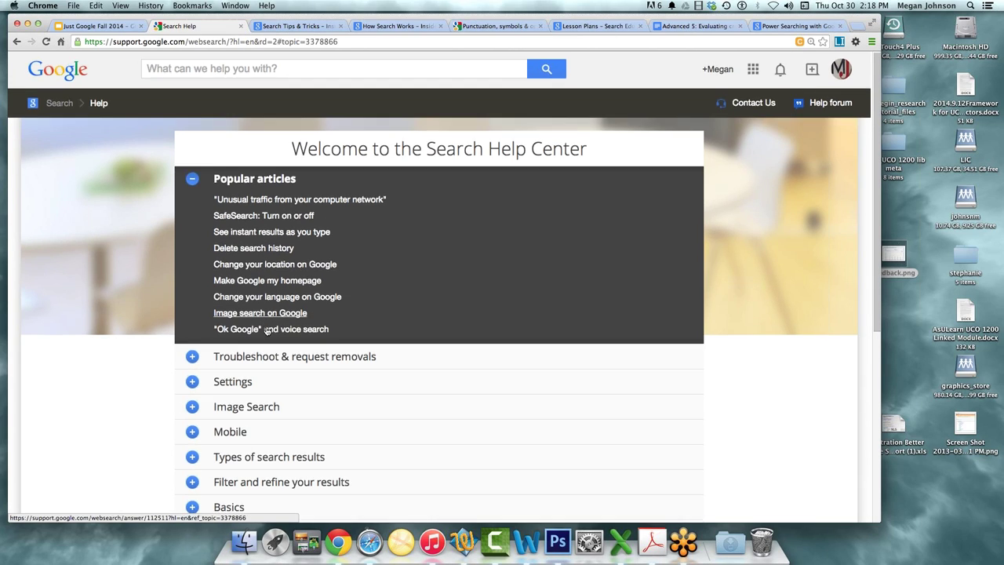
# Browse the Search Help Center topics Settings, Image Search, Types of search results, Filter and refine your results, and Basics
pyautogui.scroll(-3, 282, 345)
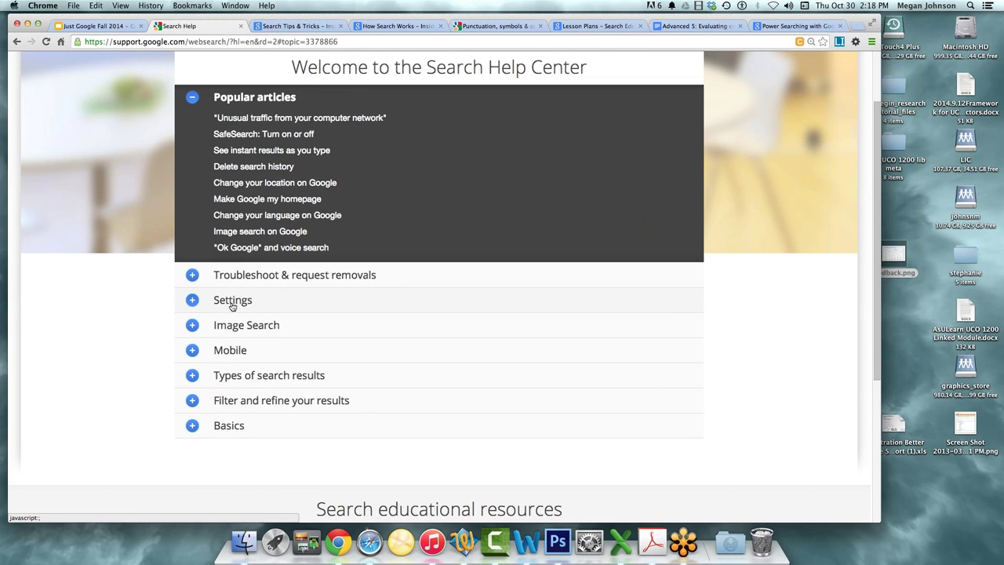
pyautogui.click(193, 303)
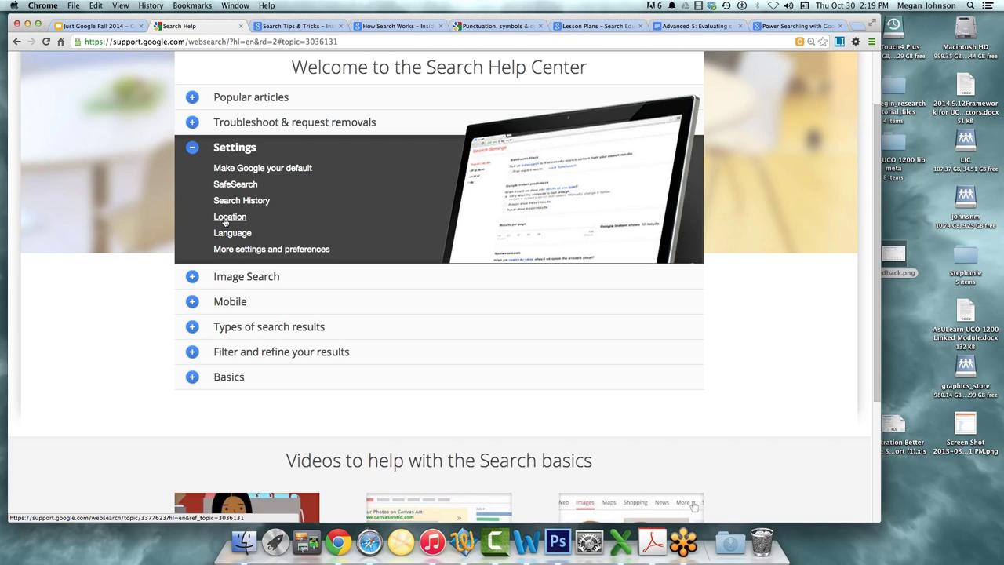
pyautogui.click(225, 279)
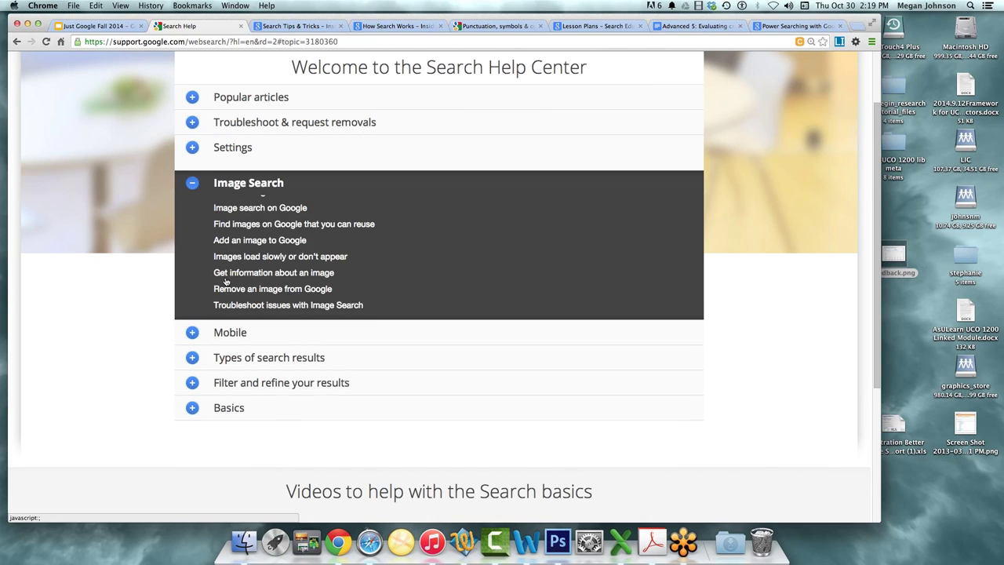
pyautogui.click(244, 363)
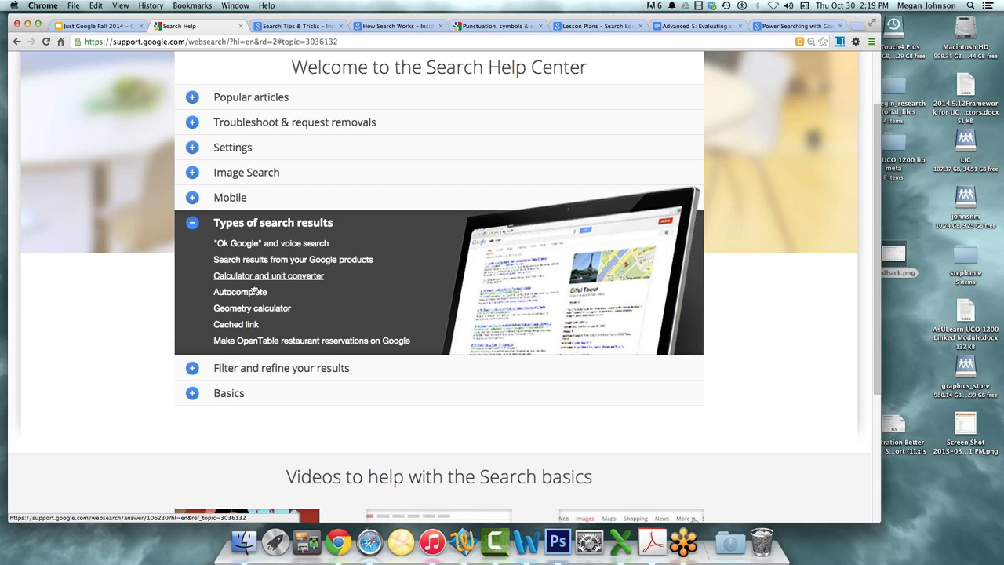
pyautogui.click(293, 369)
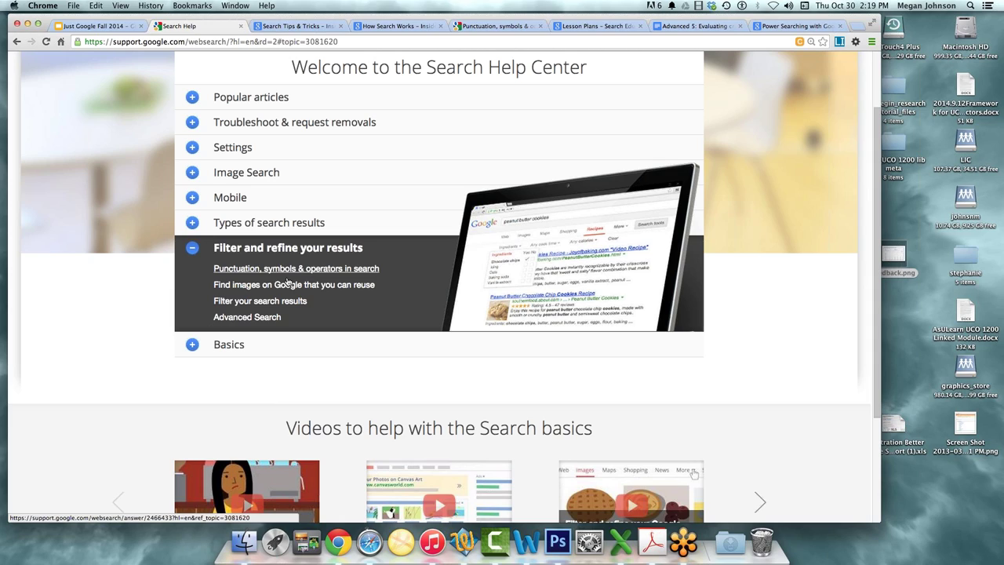
pyautogui.click(231, 346)
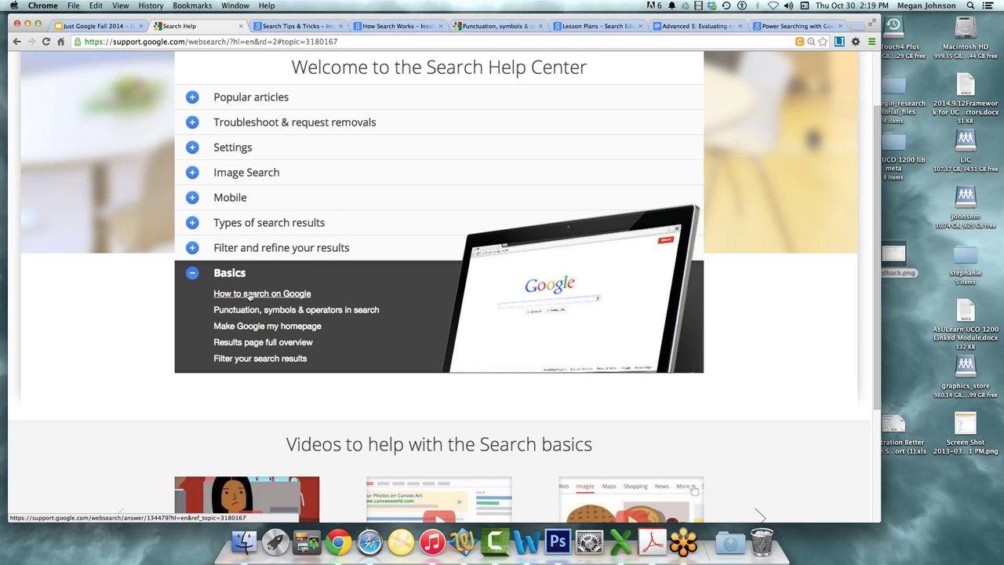
# Read through the "How to search on Google" tips article and return to the Search Help Center
pyautogui.click(250, 295)
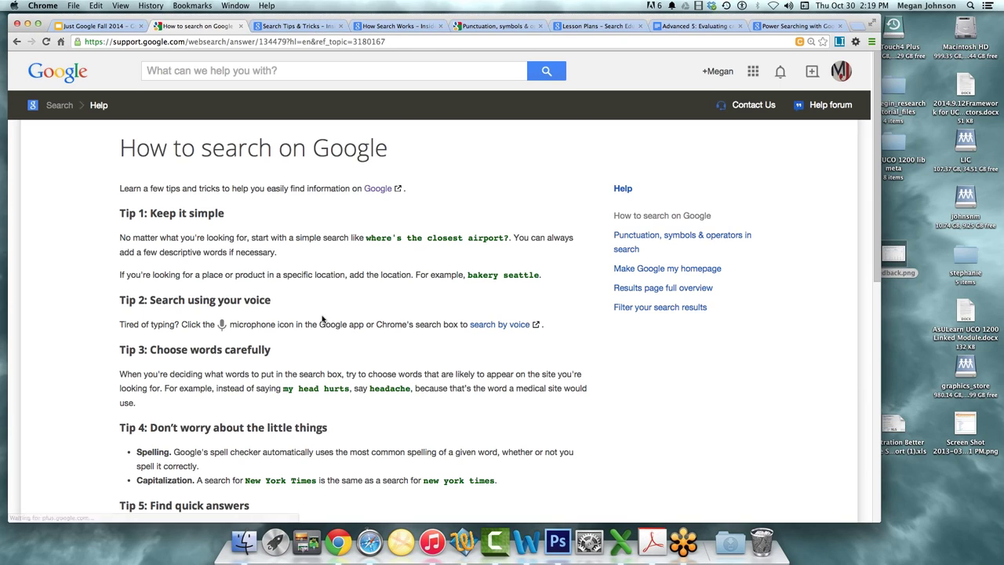
pyautogui.scroll(-2, 321, 319)
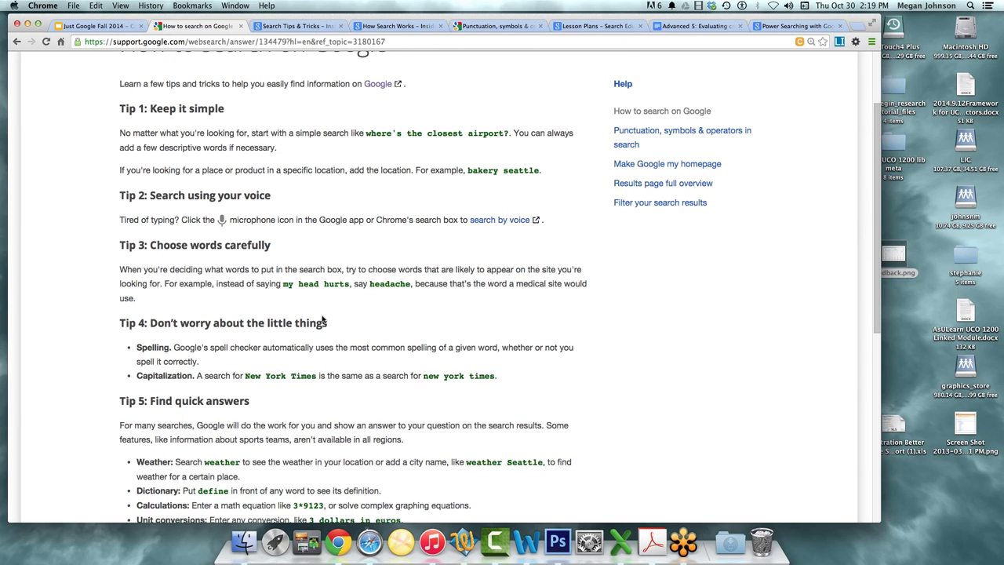
pyautogui.scroll(-10, 321, 319)
pyautogui.scroll(2, 322, 320)
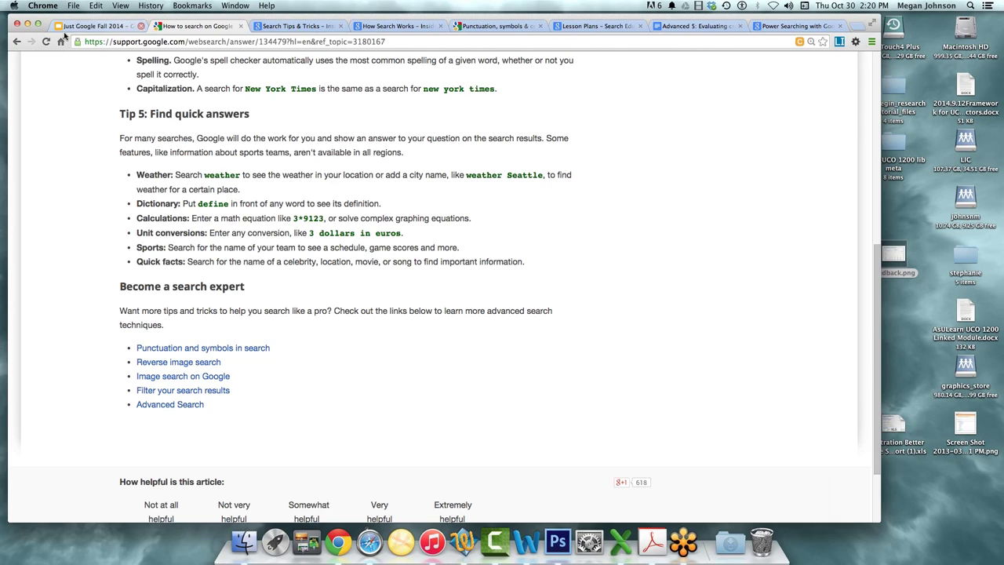
pyautogui.click(18, 41)
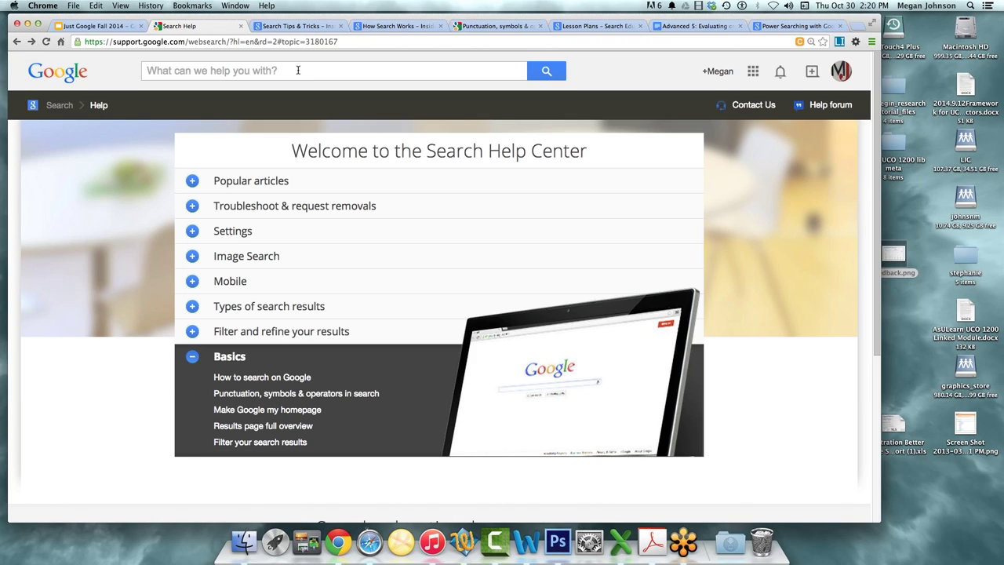
# Run a Google search for "africanized bees" from the Search Help Center page
pyautogui.click(213, 42)
pyautogui.write('g')
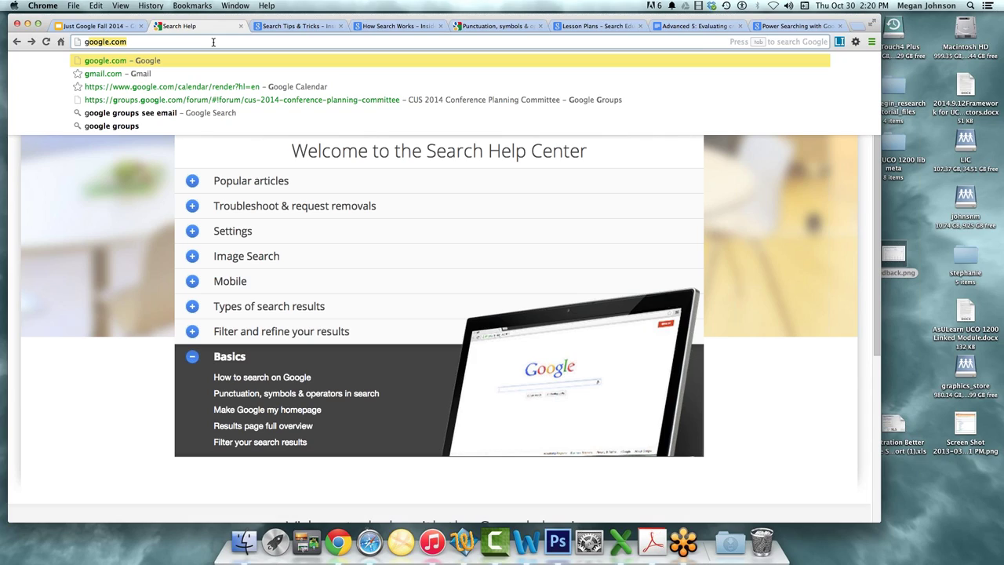
pyautogui.press('BackSpace')
pyautogui.press('BackSpace')
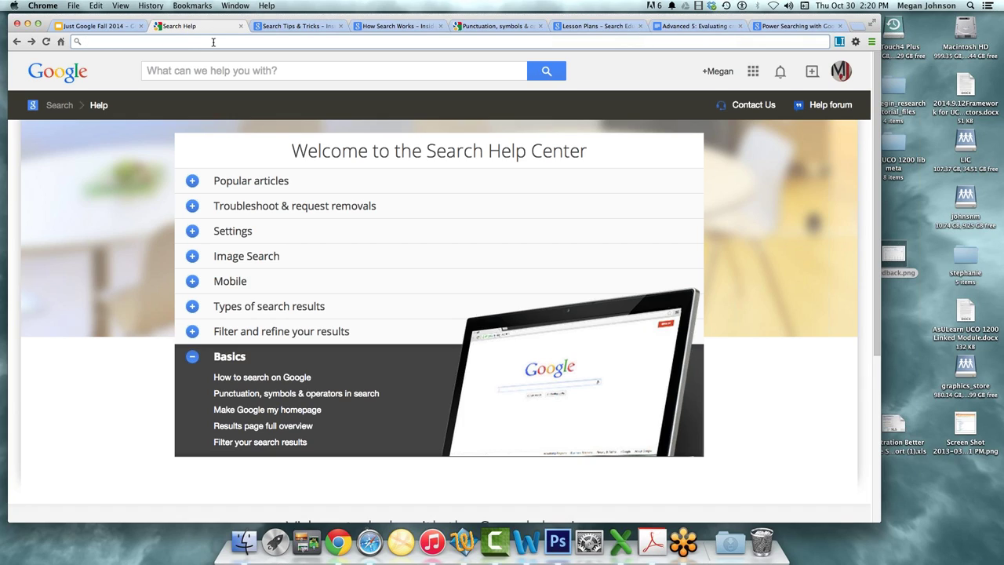
pyautogui.write('afrid')
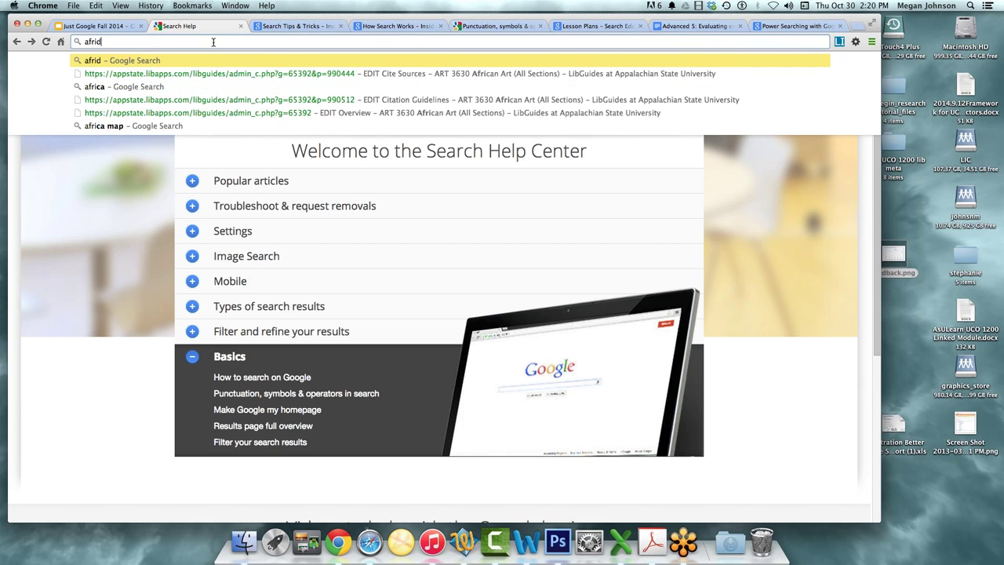
pyautogui.press('BackSpace')
pyautogui.press('BackSpace')
pyautogui.write('cani')
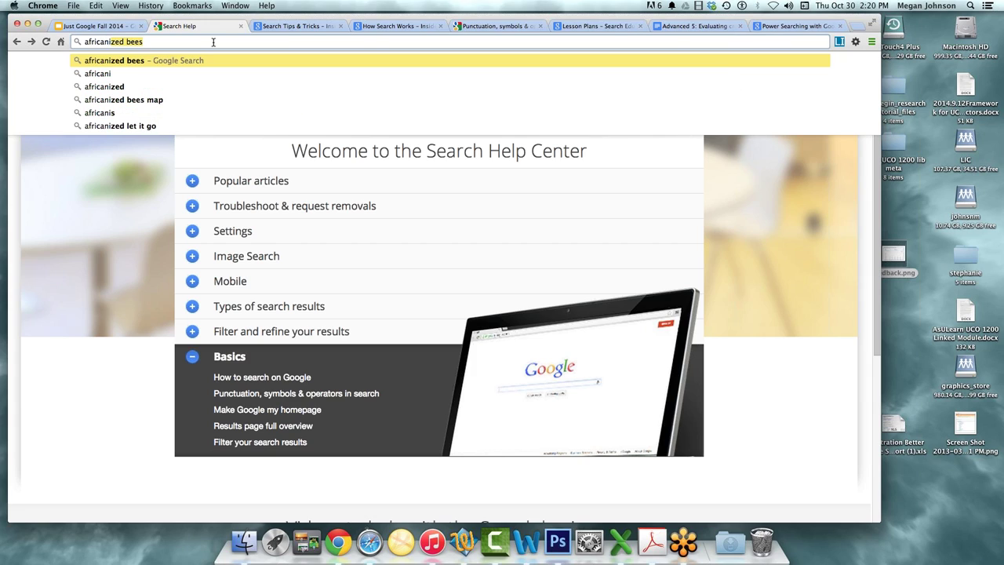
pyautogui.press('Return')
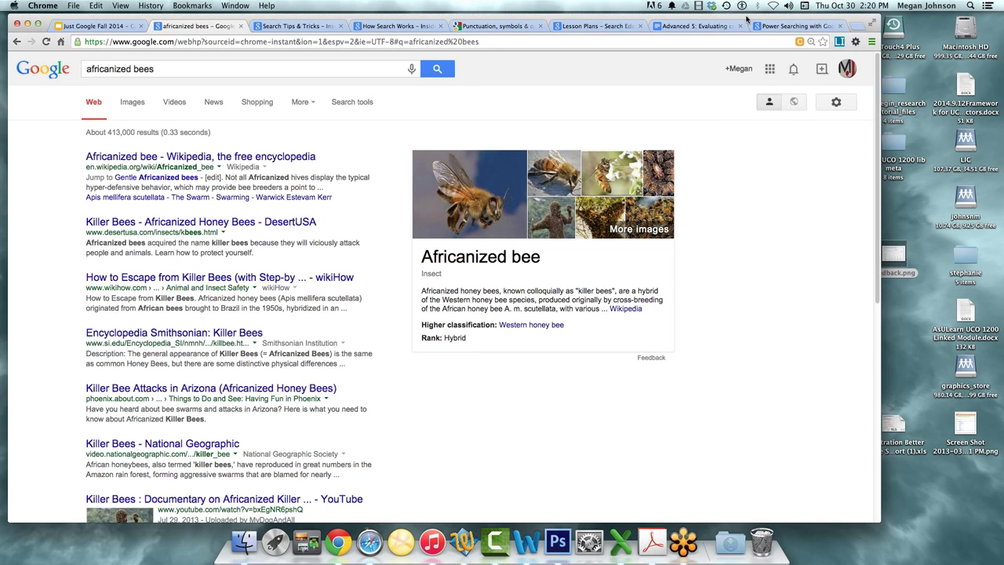
# Open Advanced Search from the africanized bees results settings, look over the form and return to the results
pyautogui.moveTo(745, 19); pyautogui.dragTo(694, 21)
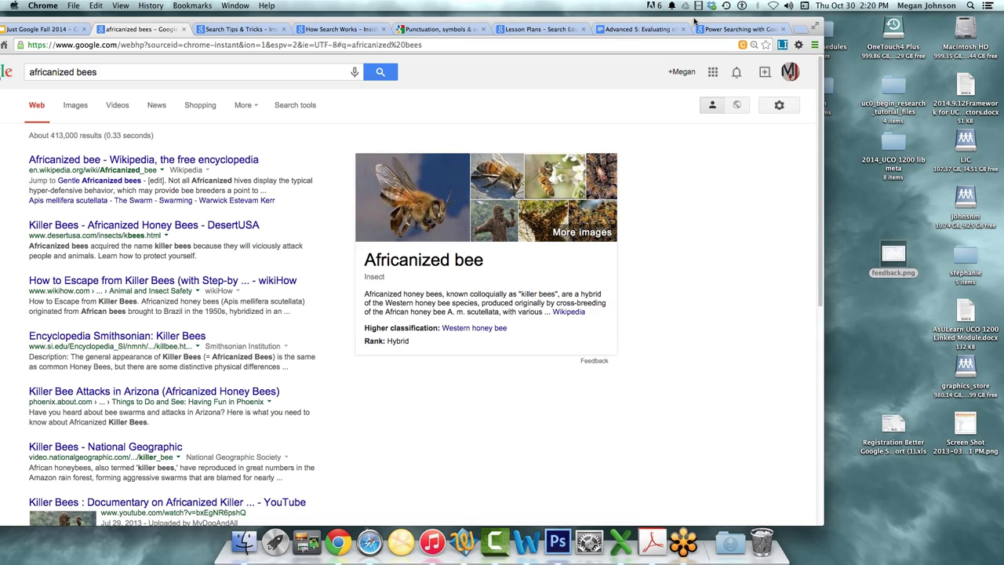
pyautogui.click(780, 105)
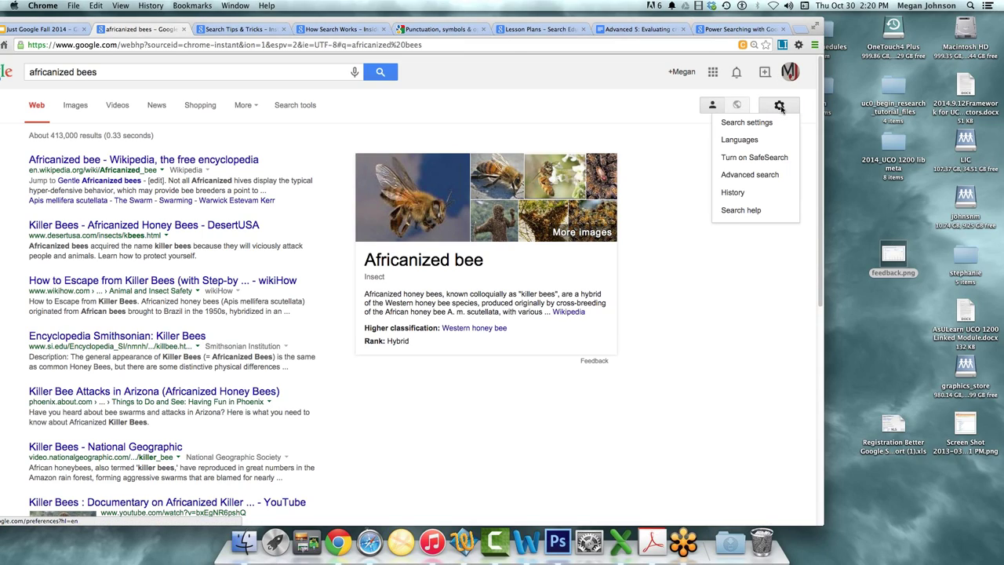
pyautogui.click(757, 178)
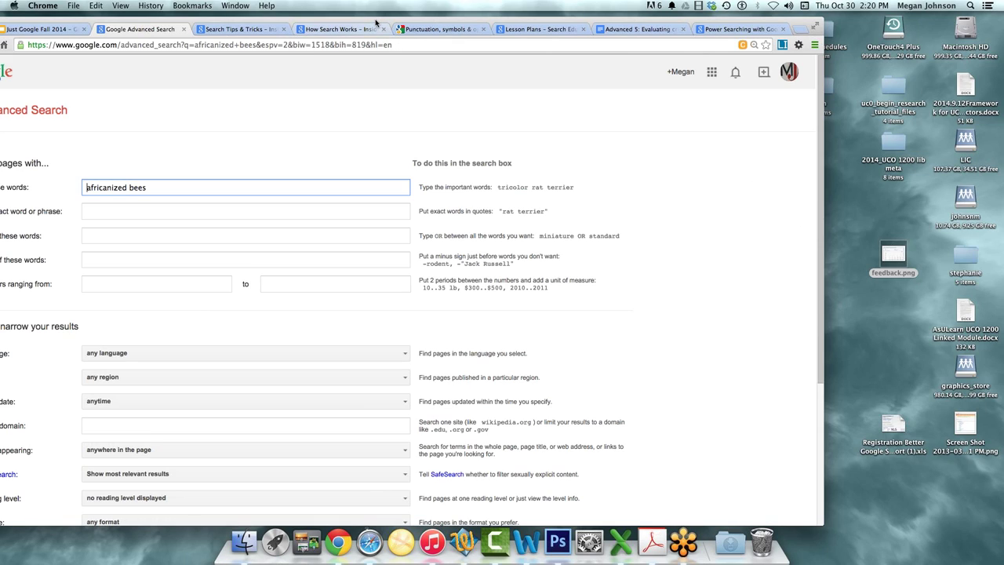
pyautogui.moveTo(377, 22); pyautogui.dragTo(431, 20)
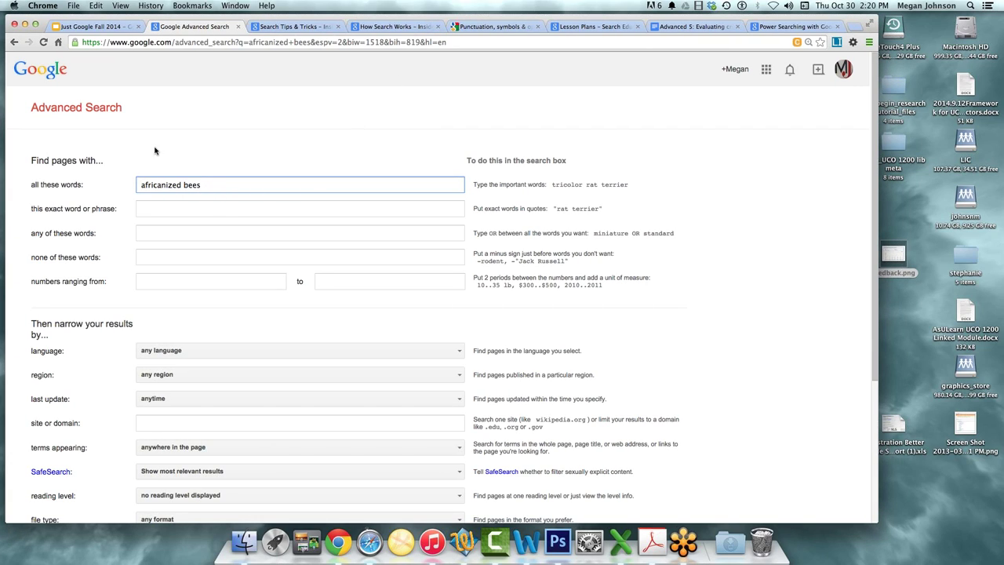
pyautogui.click(14, 43)
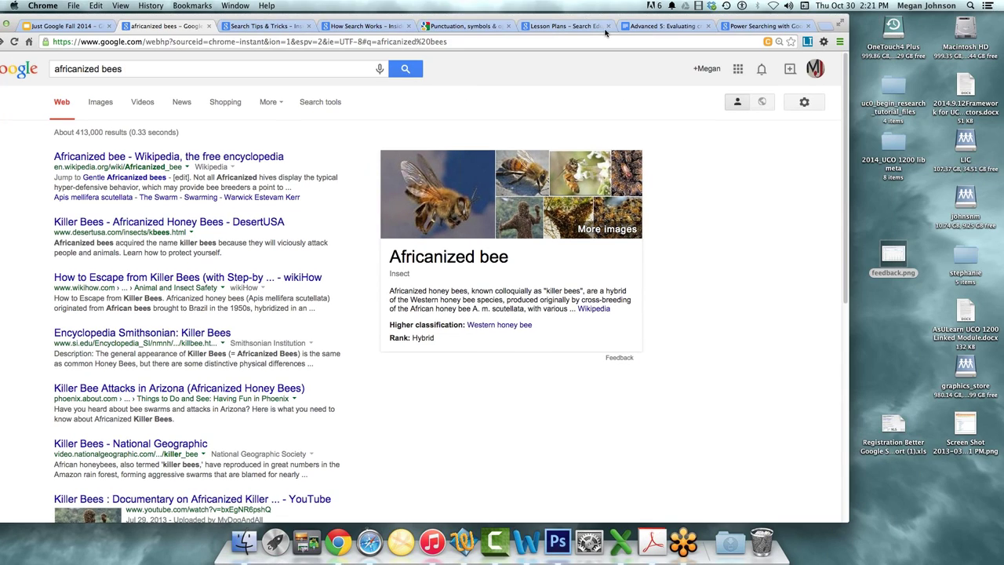
# Open Advanced Search from the settings of the africanized bees results and bring the whole form into view
pyautogui.moveTo(609, 22); pyautogui.dragTo(580, 22)
pyautogui.click(803, 103)
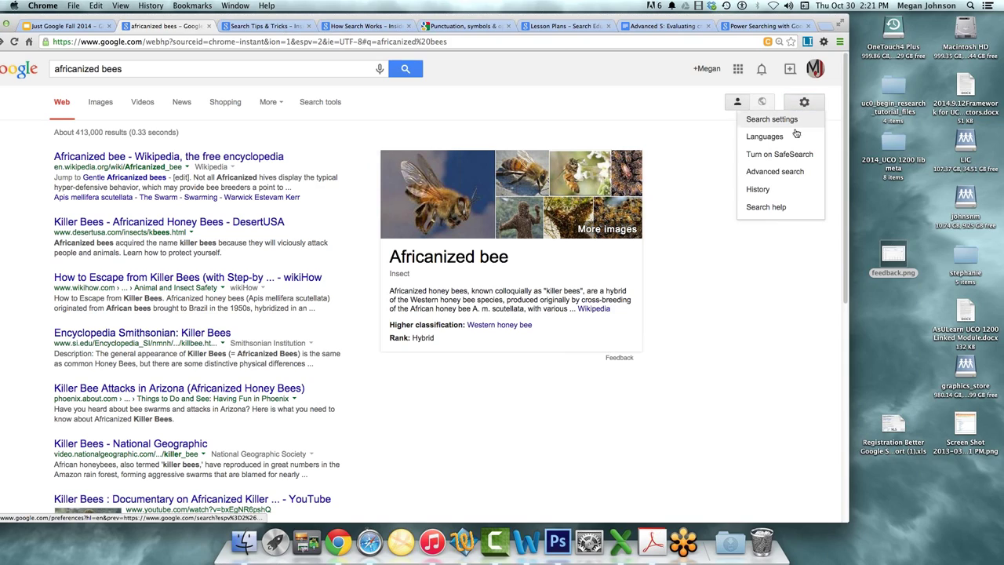
pyautogui.click(789, 170)
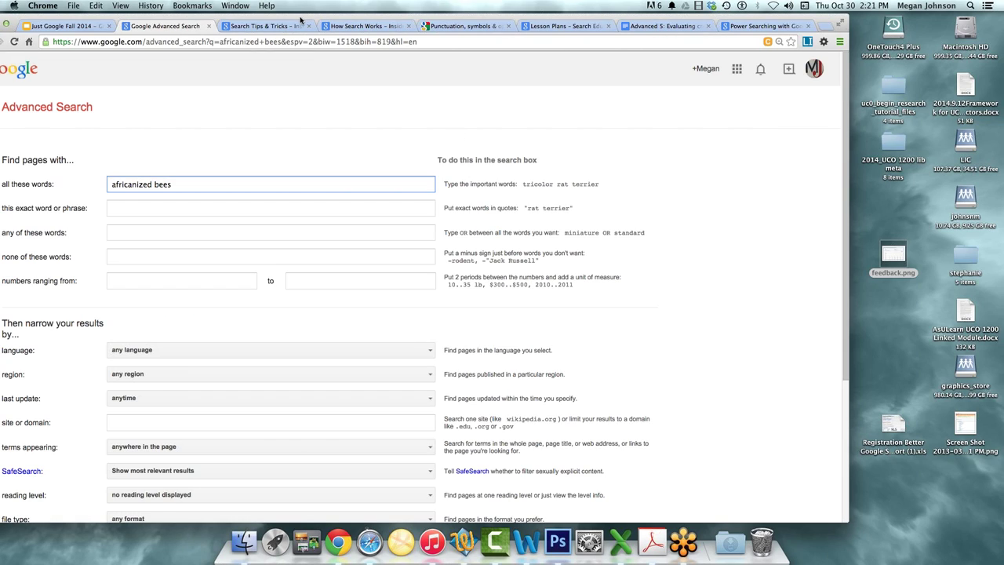
pyautogui.moveTo(320, 17); pyautogui.dragTo(377, 16)
# Move "africanized bees" from the all-these-words field to the exact word or phrase field
pyautogui.moveTo(247, 181); pyautogui.dragTo(155, 175)
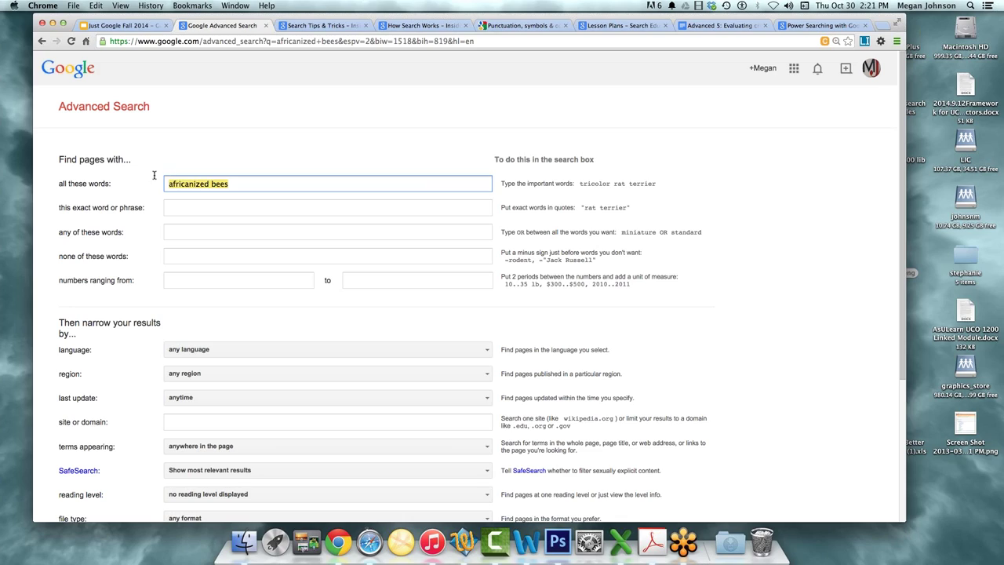
pyautogui.press('super+x')
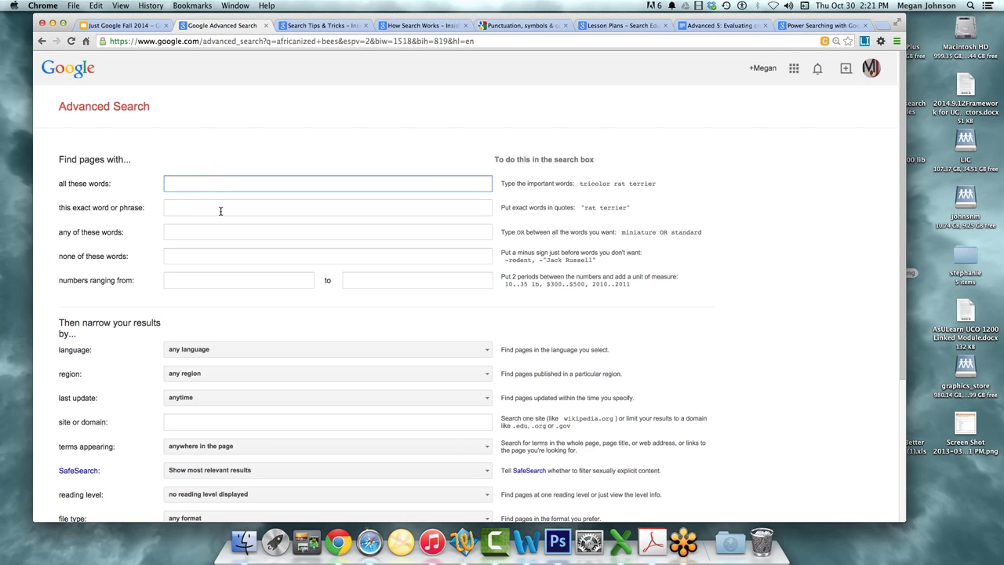
pyautogui.click(219, 209)
pyautogui.press('super+v')
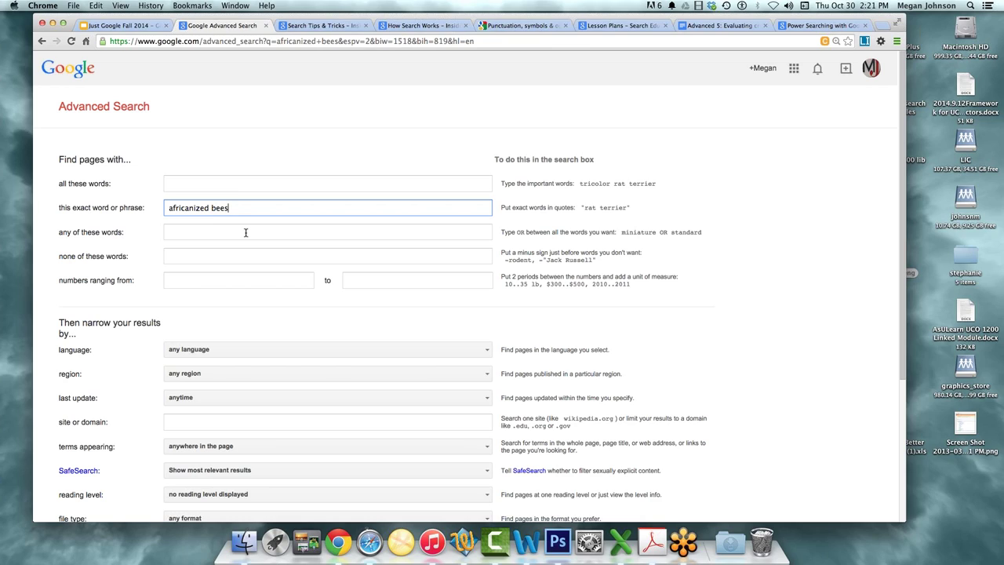
# Enter "honey" as any of these words and "stings" as none of these words
pyautogui.click(195, 232)
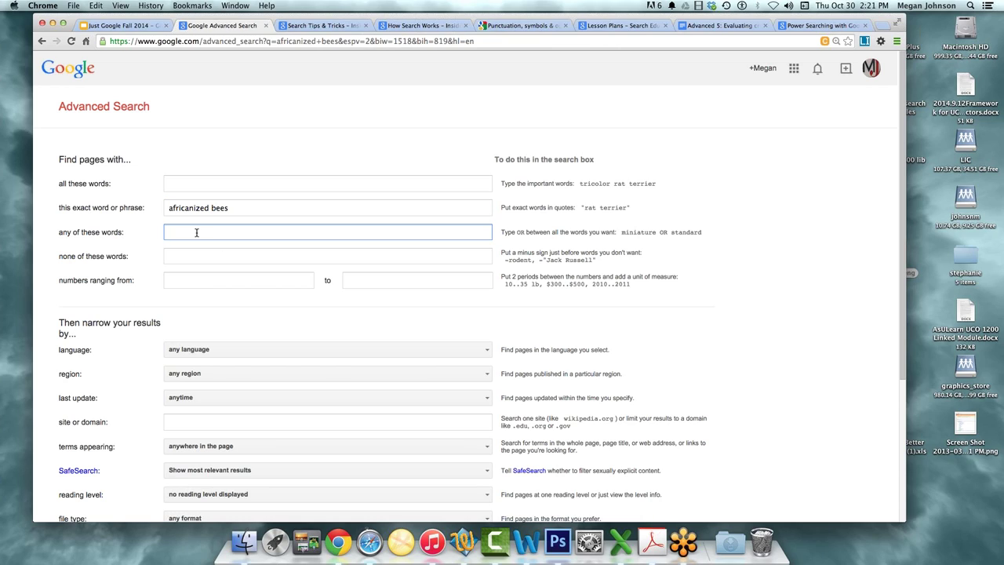
pyautogui.write('honey')
pyautogui.press('Tab')
pyautogui.write('s')
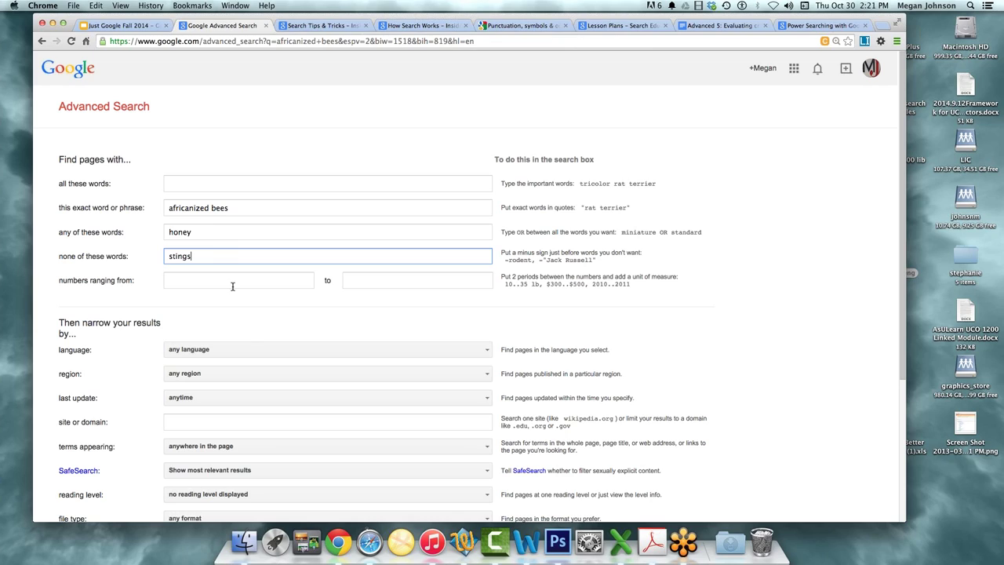
# Narrow the advanced search to pages last updated within the past year
pyautogui.scroll(-1, 248, 344)
pyautogui.scroll(-3, 248, 344)
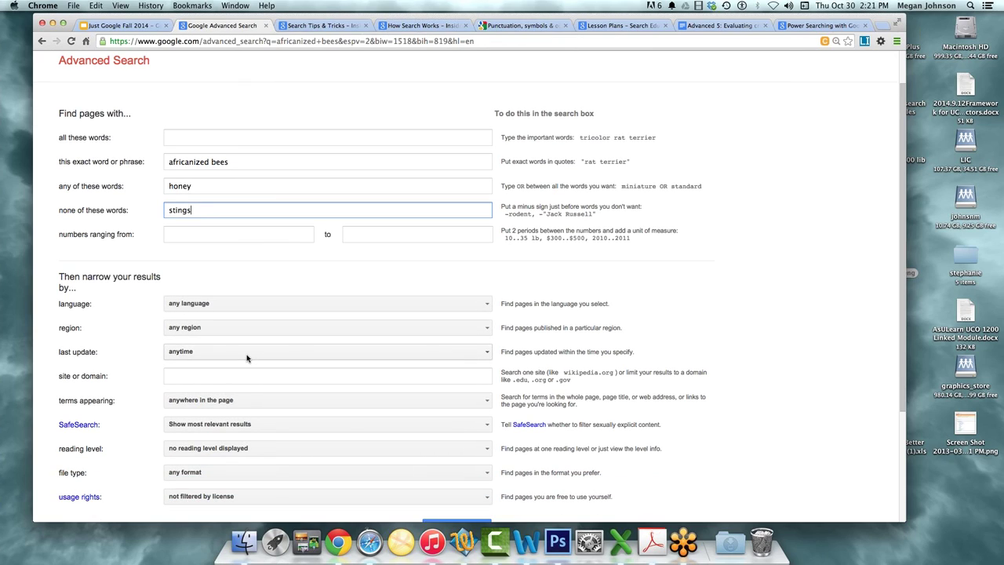
pyautogui.click(246, 357)
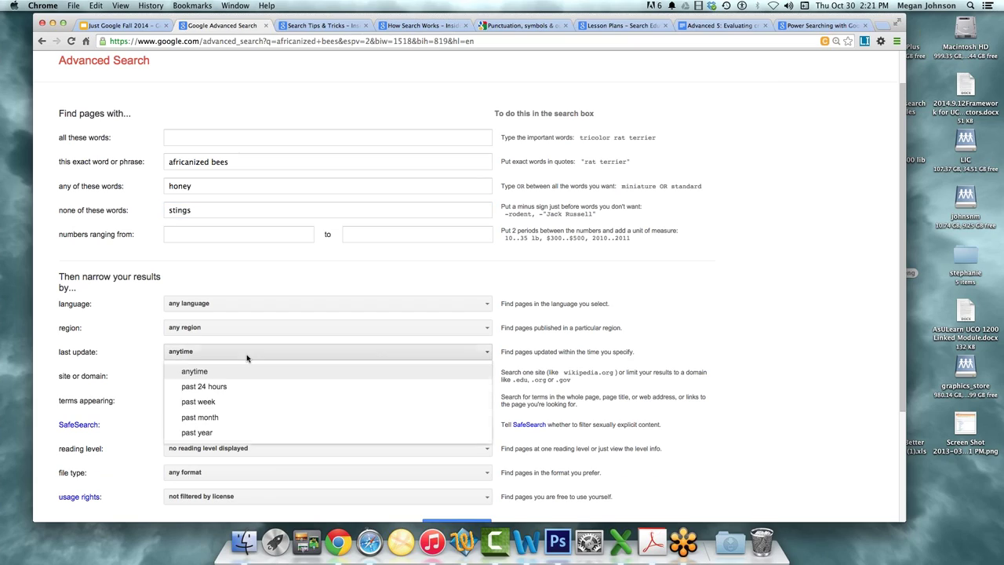
pyautogui.click(226, 434)
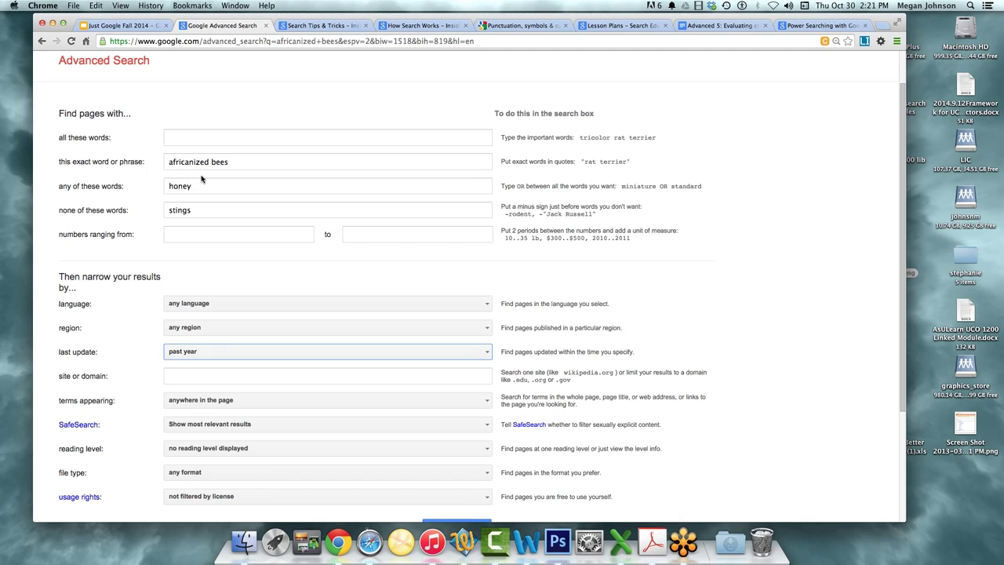
# Look over the region, terms appearing and site or domain filters, and run the advanced search
pyautogui.click(211, 331)
pyautogui.click(211, 331)
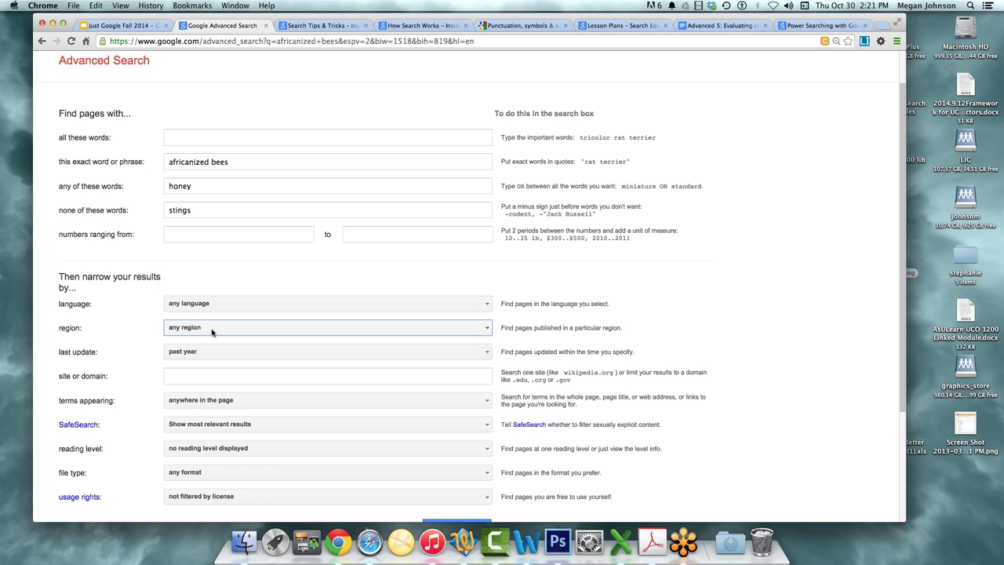
pyautogui.click(258, 404)
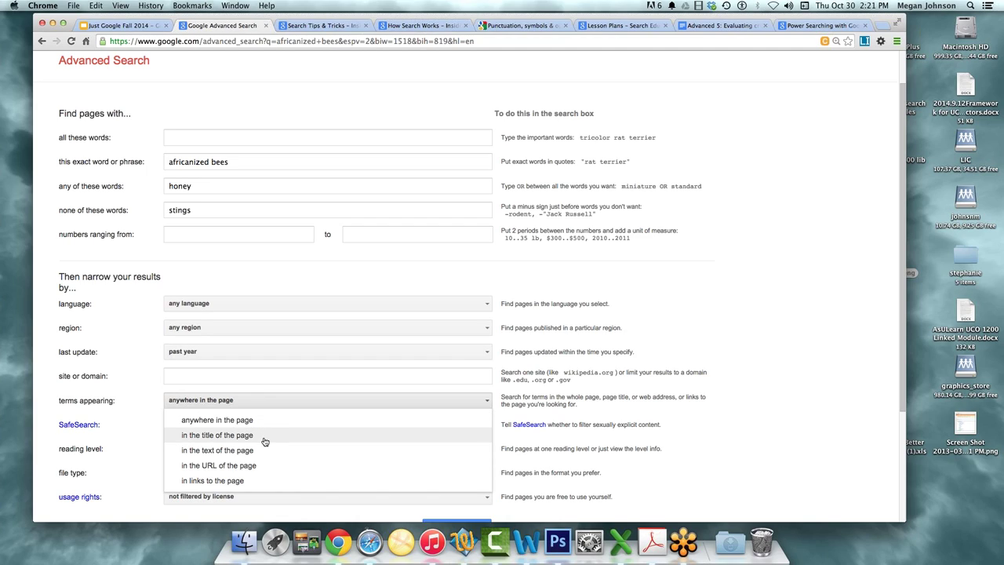
pyautogui.click(247, 377)
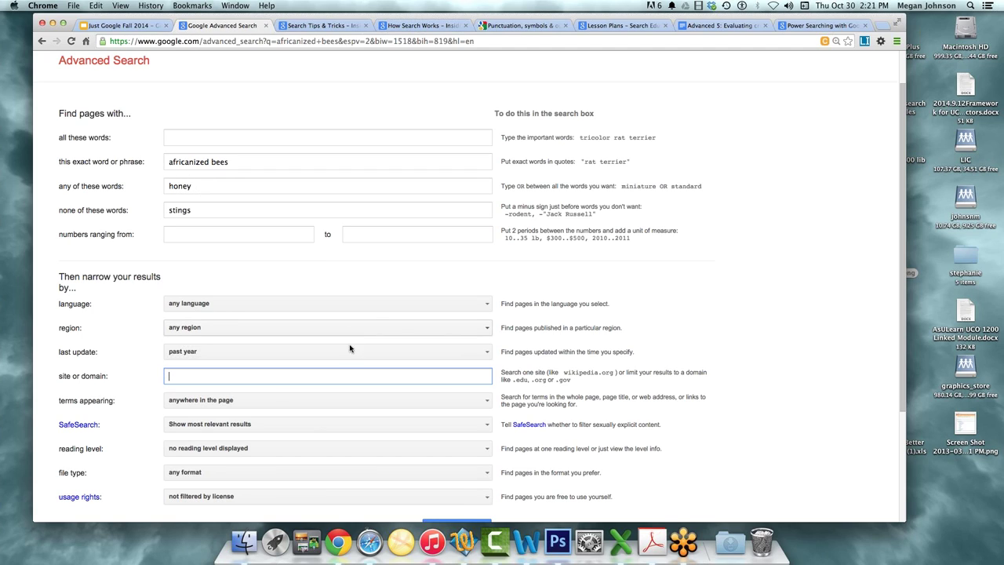
pyautogui.scroll(-2, 350, 347)
pyautogui.click(450, 492)
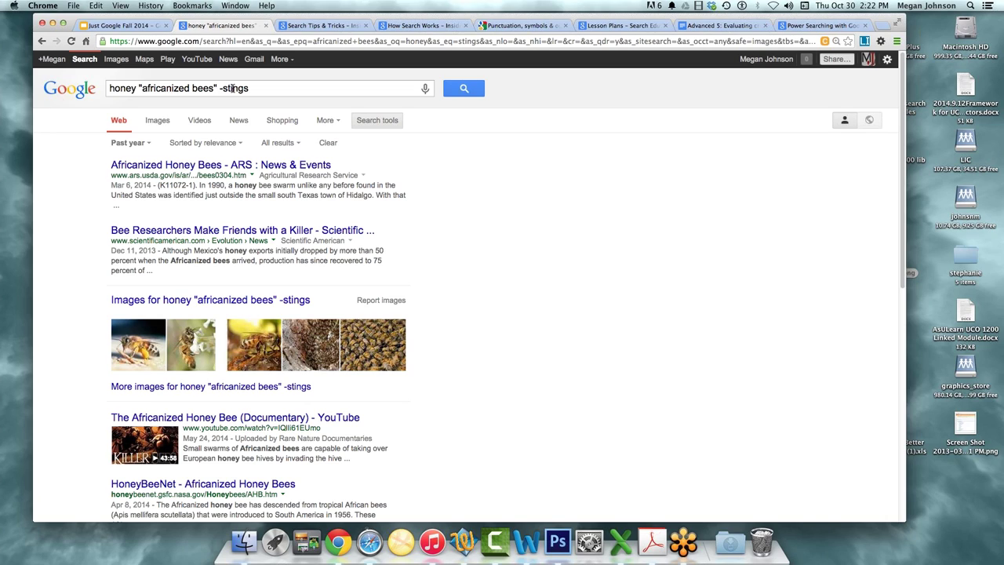
# Look through the results for honey "africanized bees" -stings and return to the search box
pyautogui.scroll(-1, 472, 369)
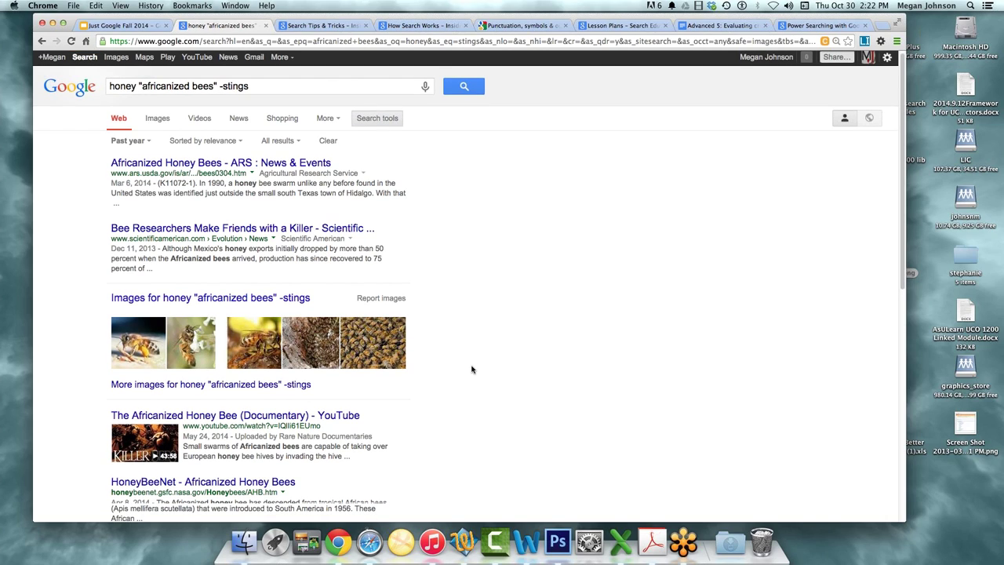
pyautogui.scroll(-5, 471, 368)
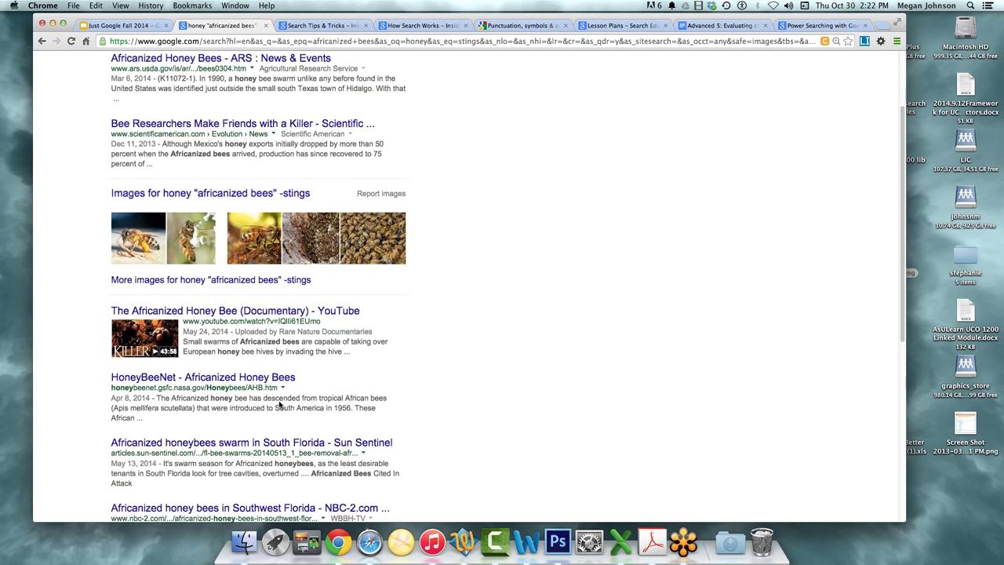
pyautogui.scroll(-3, 279, 403)
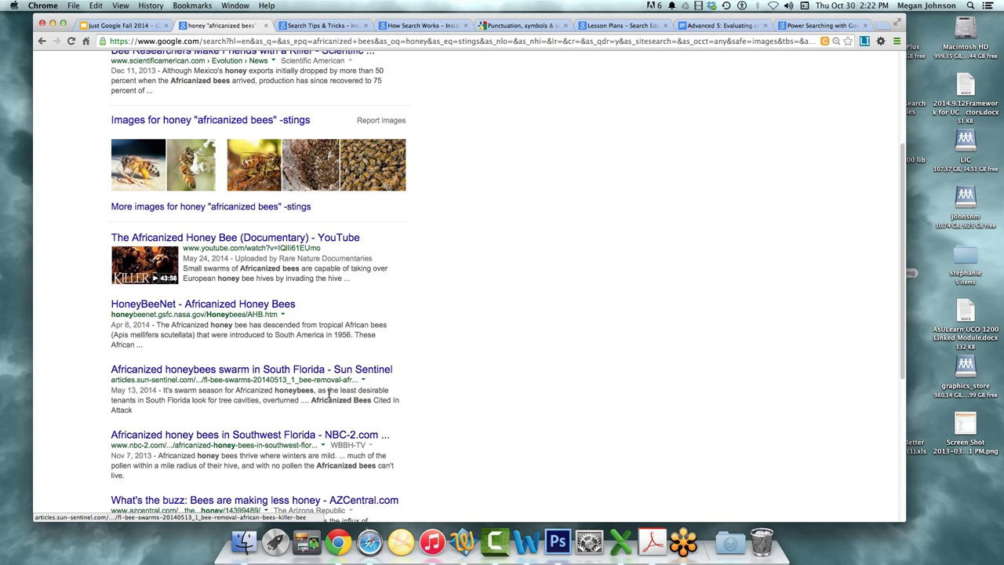
pyautogui.scroll(8, 328, 394)
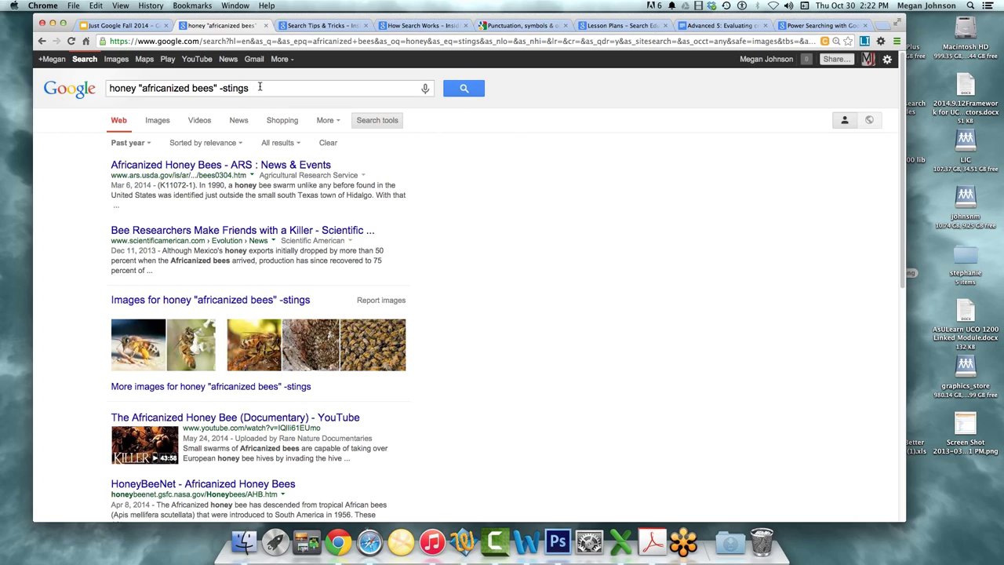
# Remove honey, the quotation marks and -stings from the query and search for africanized bees
pyautogui.moveTo(259, 88); pyautogui.dragTo(40, 92)
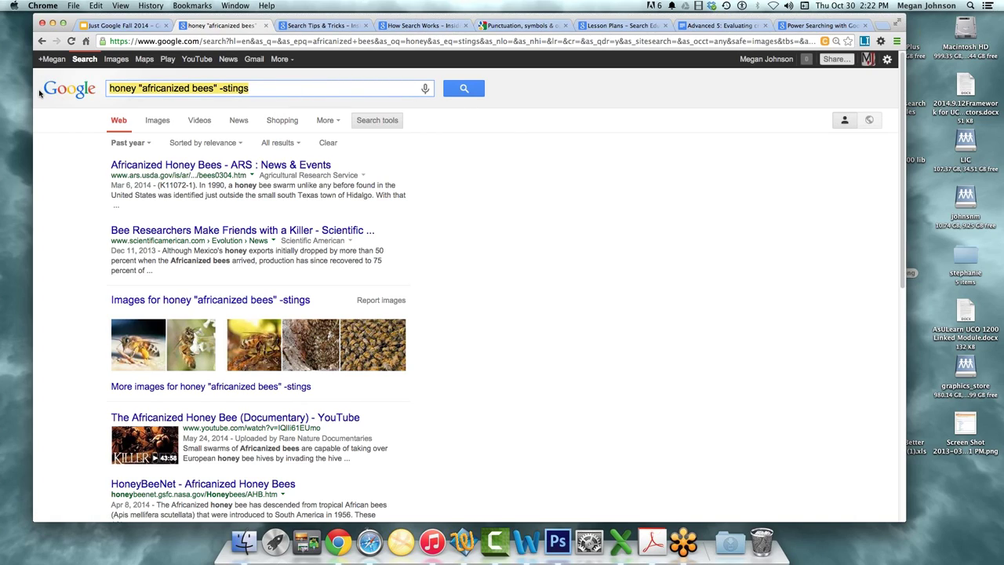
pyautogui.click(141, 86)
pyautogui.press('BackSpace')
pyautogui.press('BackSpace')
pyautogui.press('BackSpace')
pyautogui.press('BackSpace')
pyautogui.press('BackSpace')
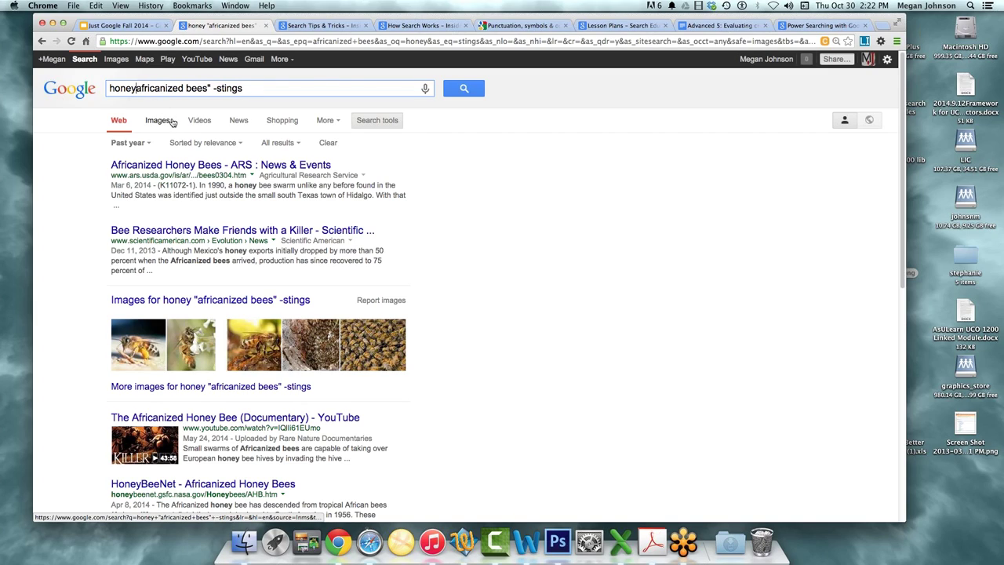
pyautogui.press('BackSpace')
pyautogui.press('BackSpace')
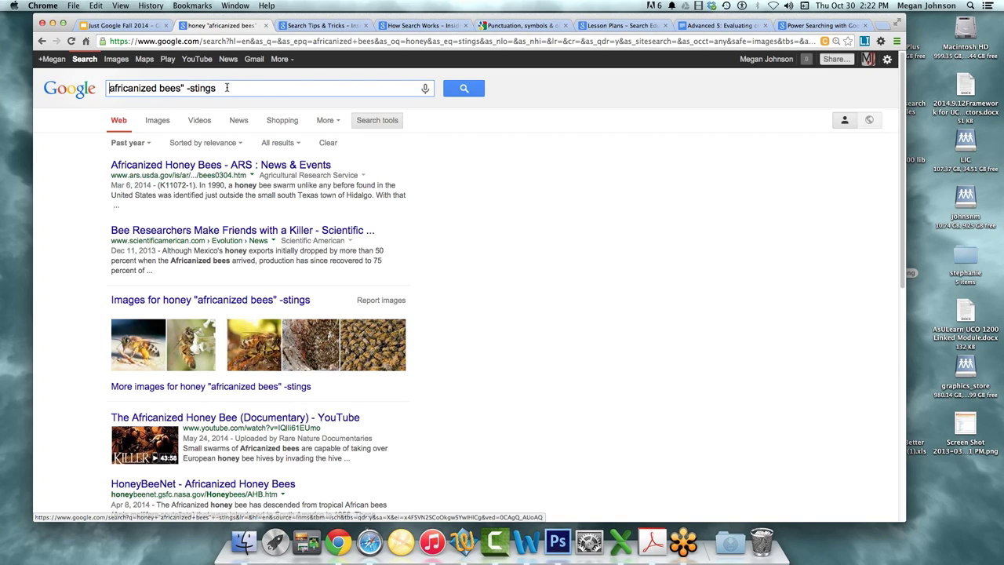
pyautogui.moveTo(219, 88); pyautogui.dragTo(167, 88)
pyautogui.press('BackSpace')
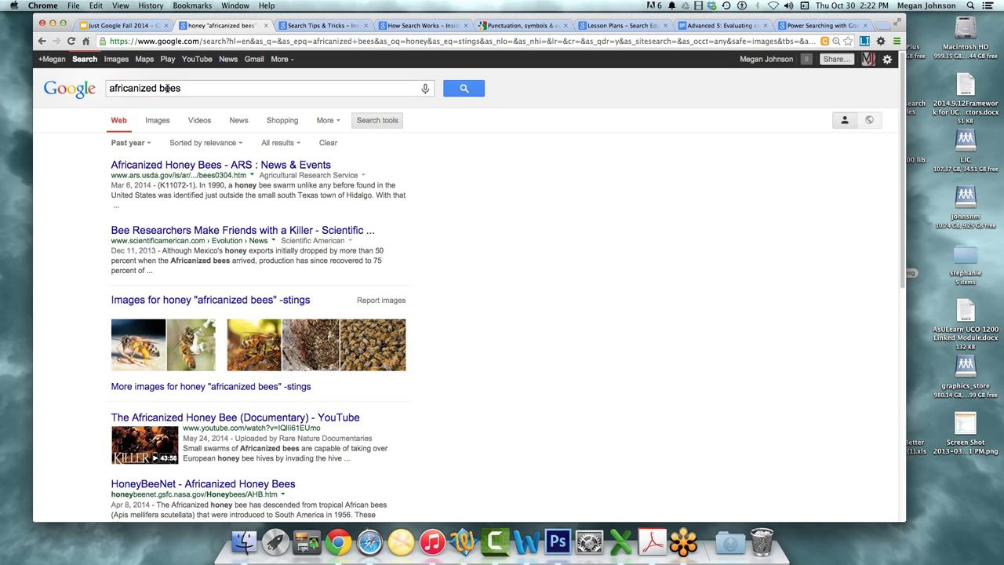
pyautogui.press('Return')
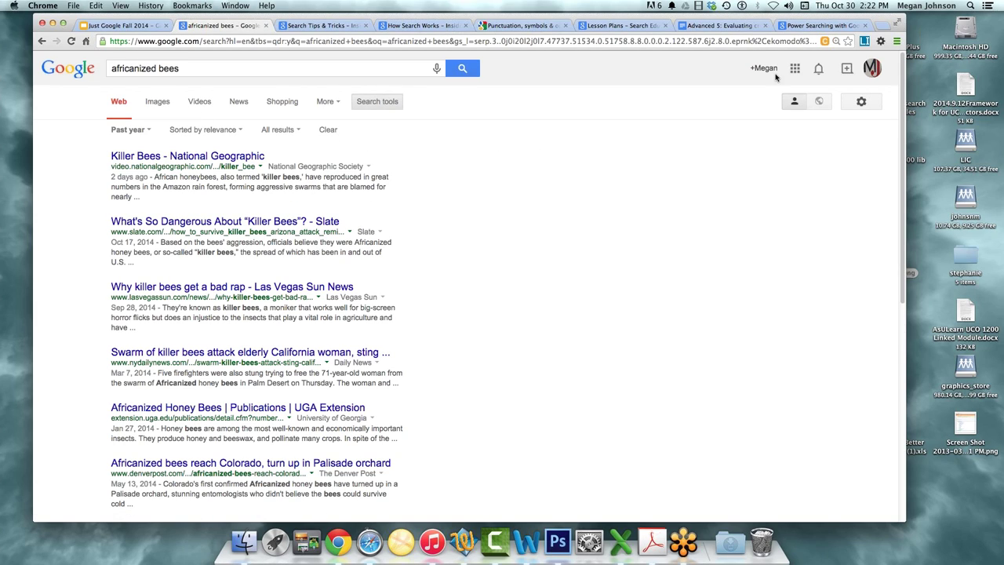
pyautogui.moveTo(719, 26); pyautogui.dragTo(673, 31)
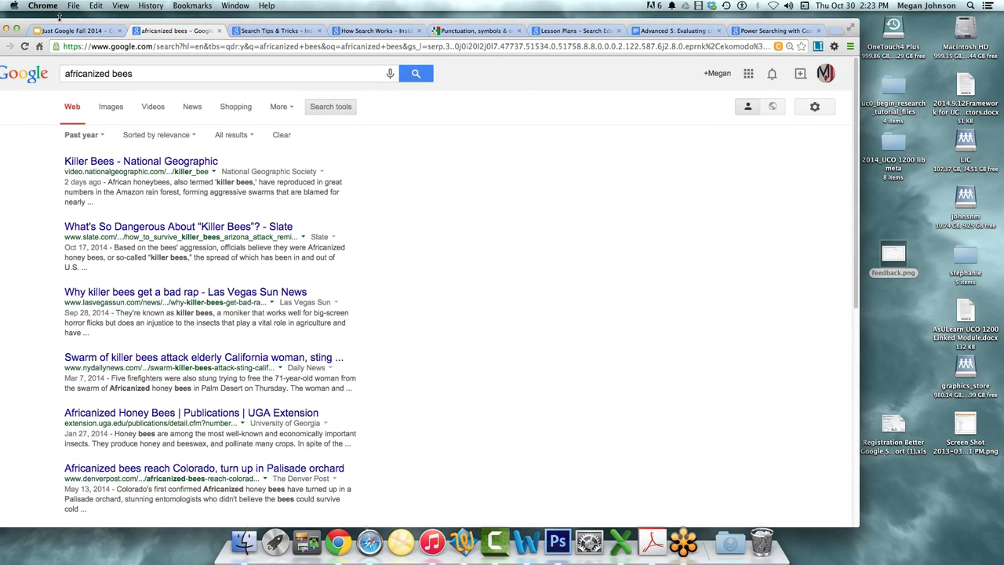
pyautogui.moveTo(62, 24); pyautogui.dragTo(104, 31)
pyautogui.click(67, 54)
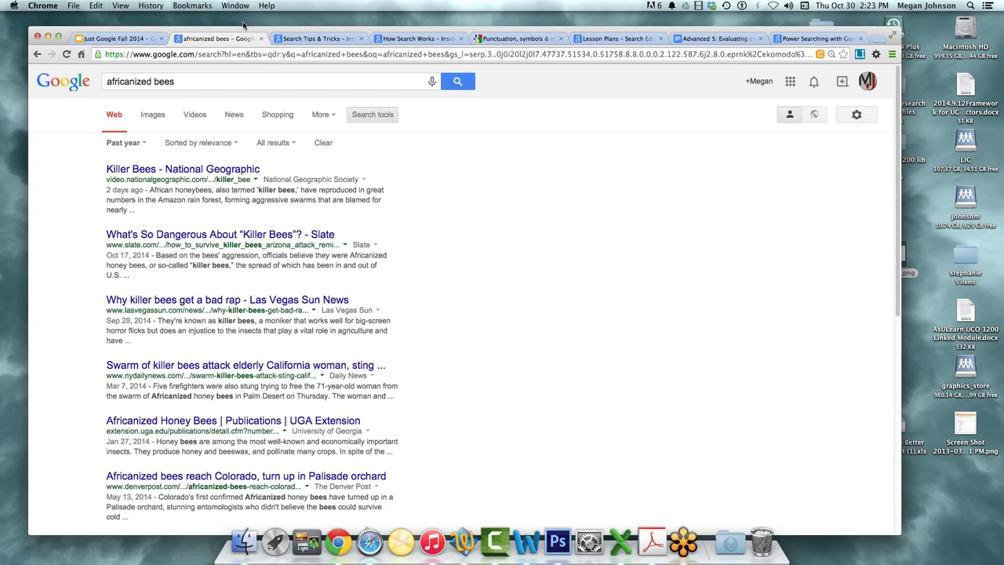
pyautogui.moveTo(261, 31); pyautogui.dragTo(241, 25)
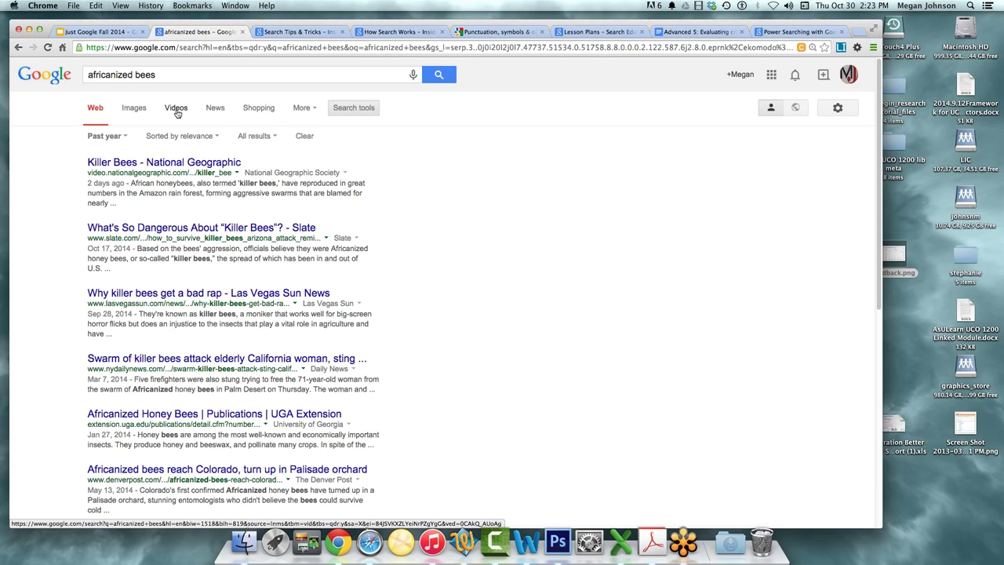
# Filter the africanized bees results to the past 24 hours, and return to the past-year results
pyautogui.click(124, 137)
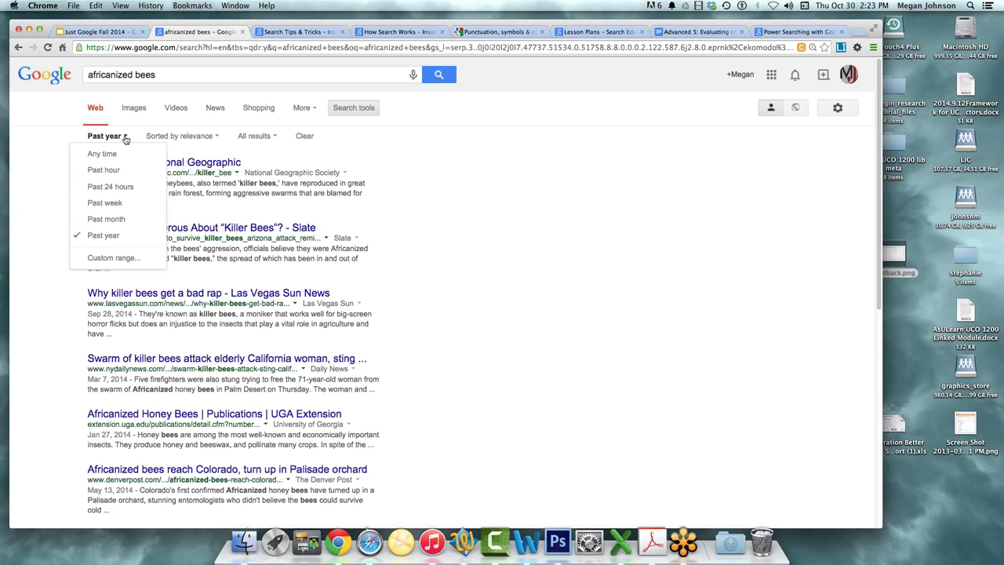
pyautogui.click(123, 191)
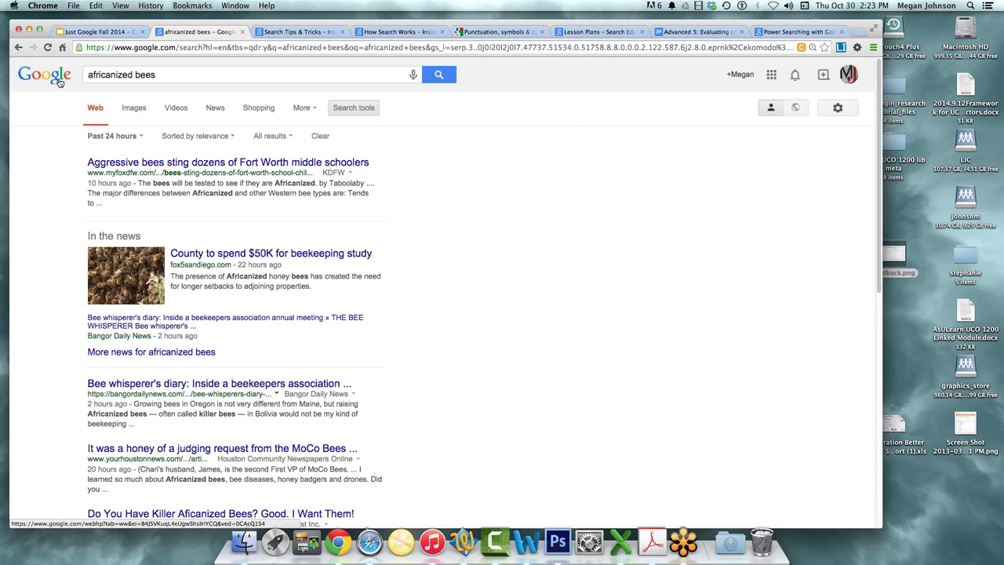
pyautogui.click(19, 48)
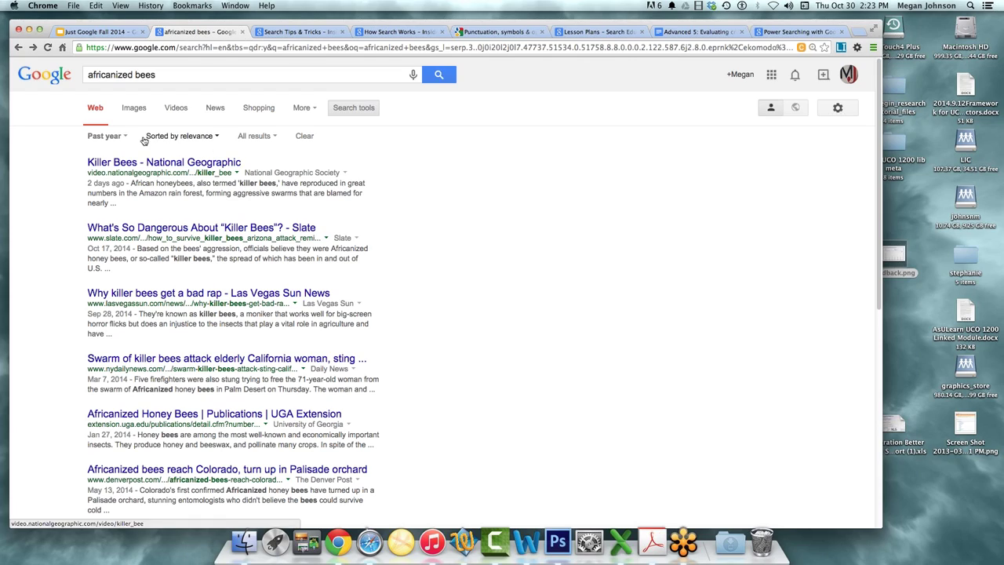
# Reset the time filter to any time and switch the africanized bees search to image results
pyautogui.click(104, 137)
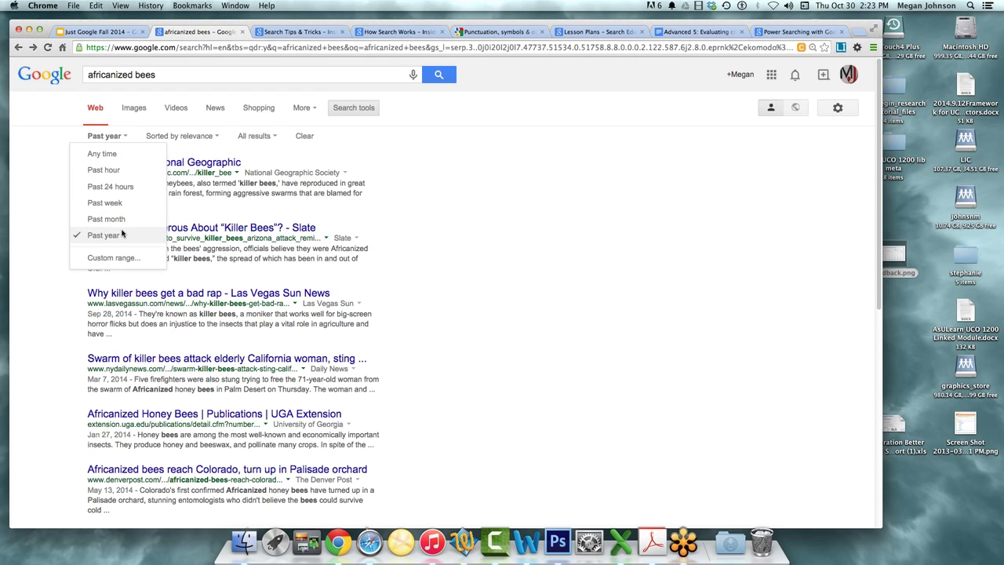
pyautogui.click(104, 156)
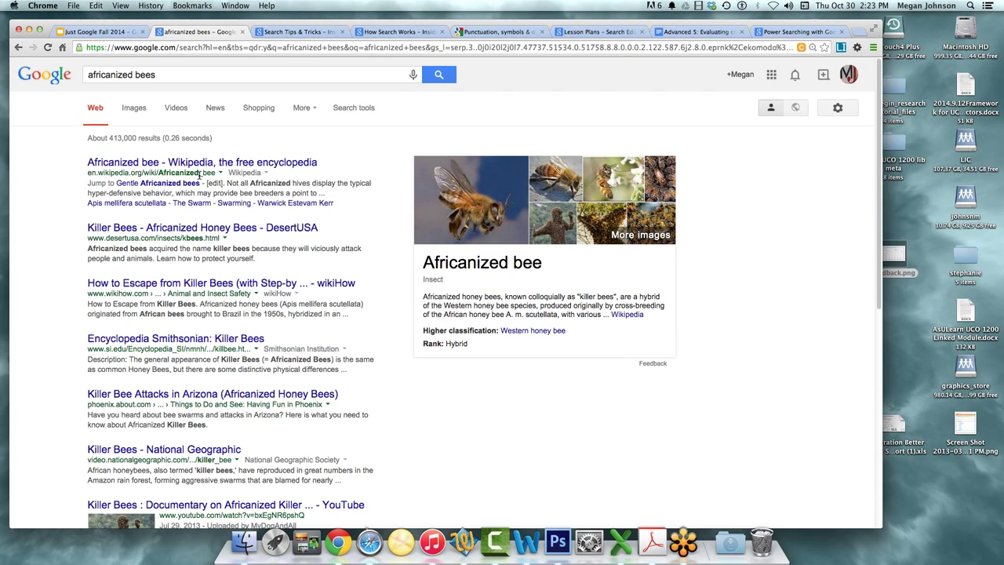
pyautogui.click(136, 110)
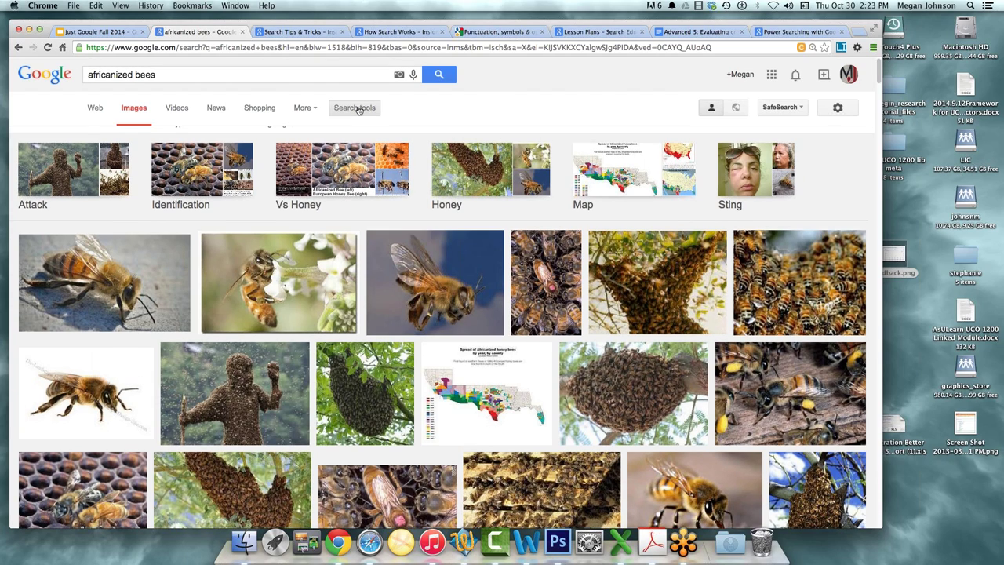
# Filter the africanized bees images by usage rights to Labeled for reuse
pyautogui.click(355, 108)
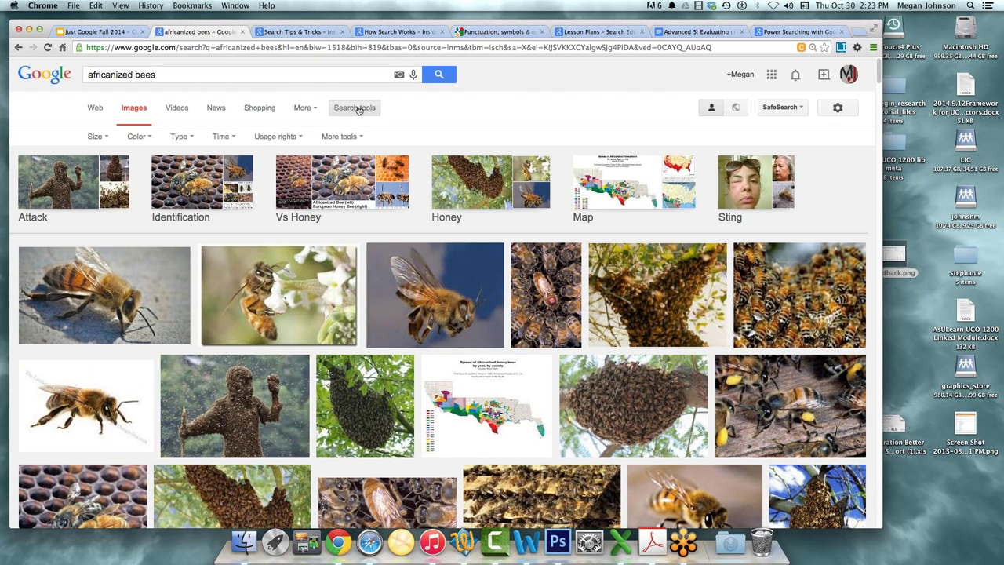
pyautogui.click(278, 137)
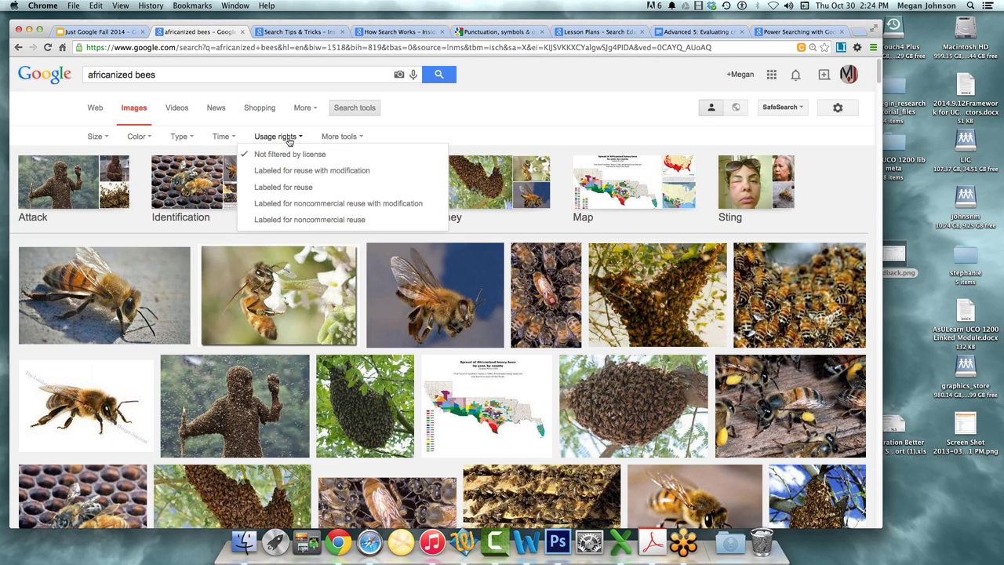
pyautogui.click(291, 189)
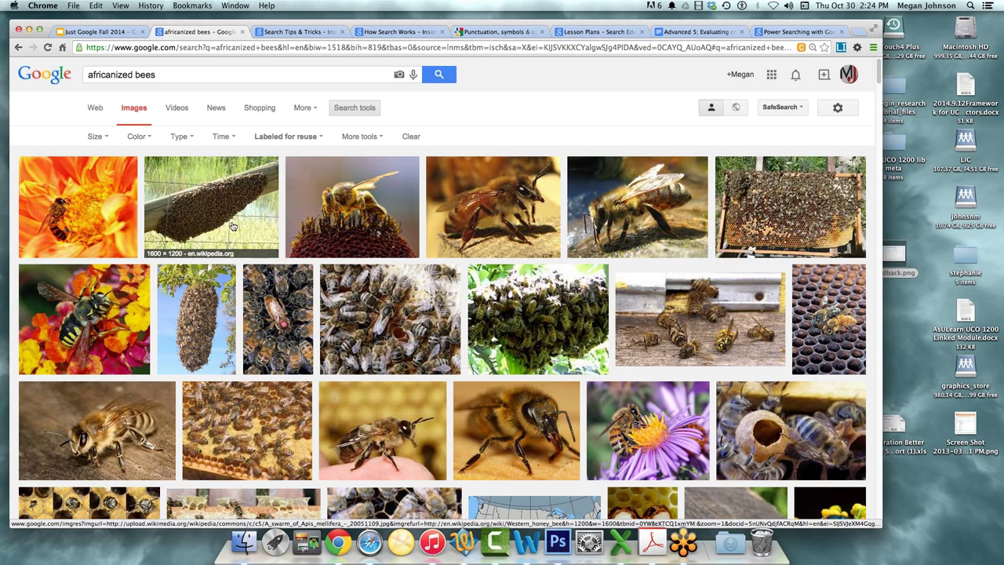
# Preview the image of the bee swarm on a fence rail, visit its Wikipedia source page, and return to the image results
pyautogui.click(232, 226)
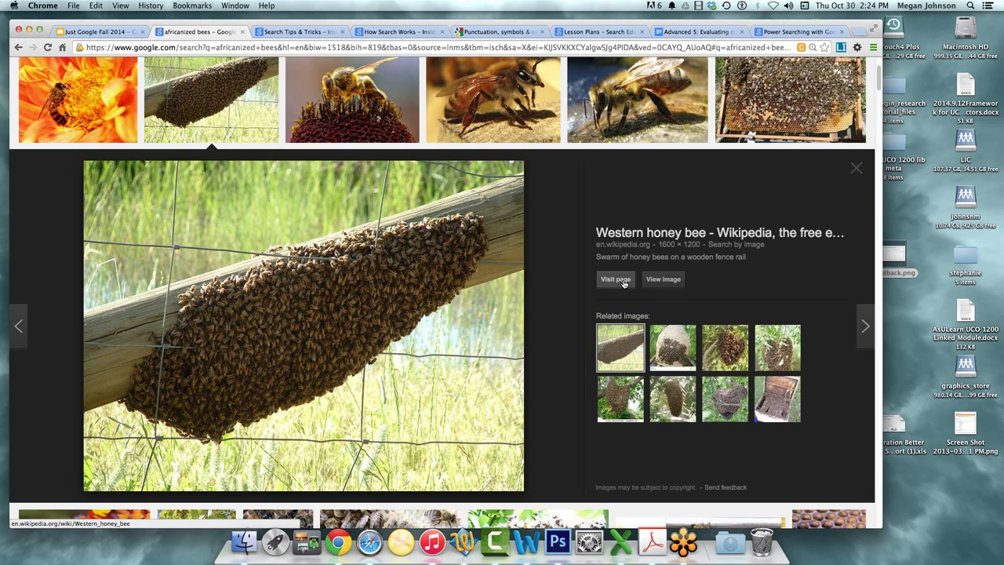
pyautogui.click(616, 279)
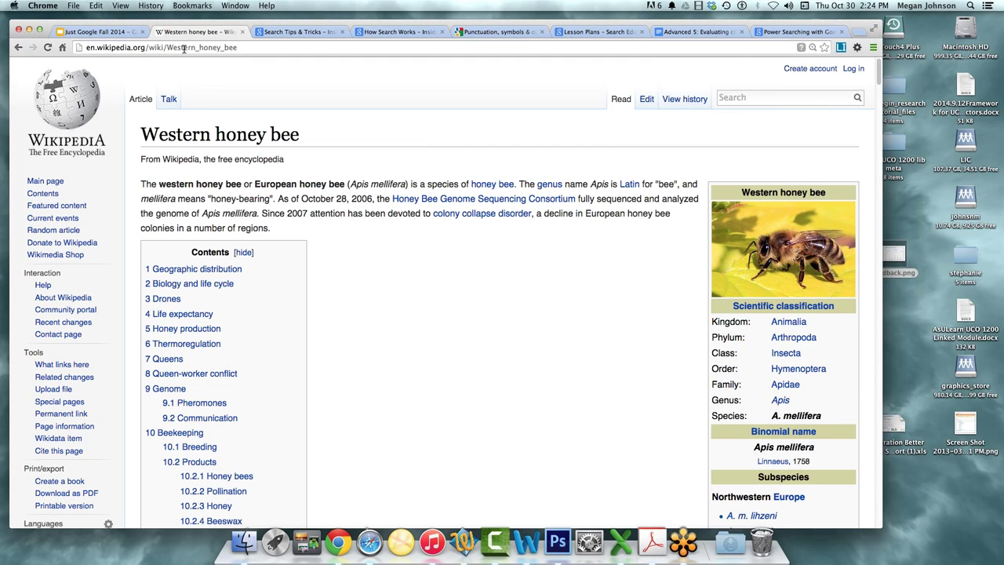
pyautogui.click(18, 48)
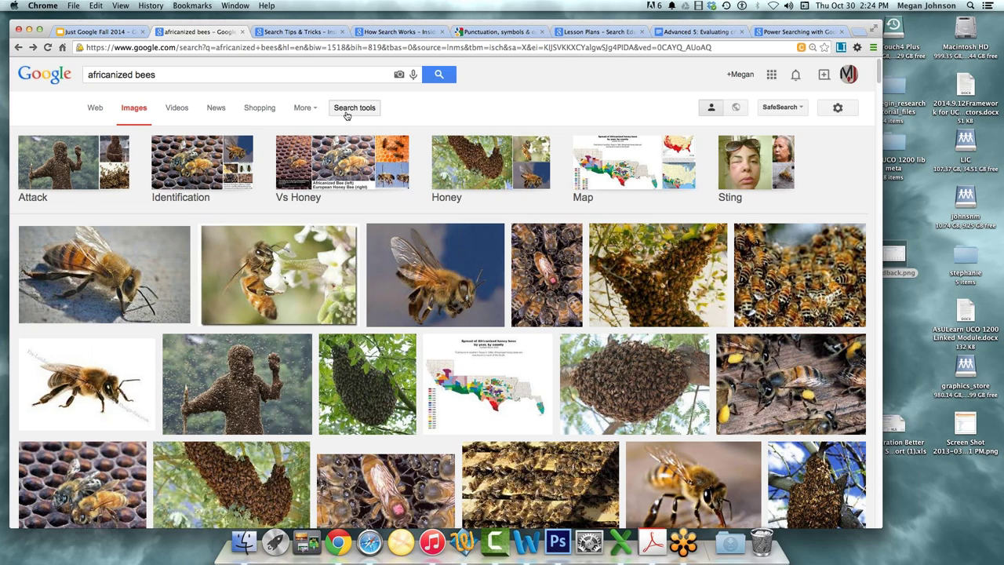
# Filter the africanized bees images by the color yellow
pyautogui.click(347, 111)
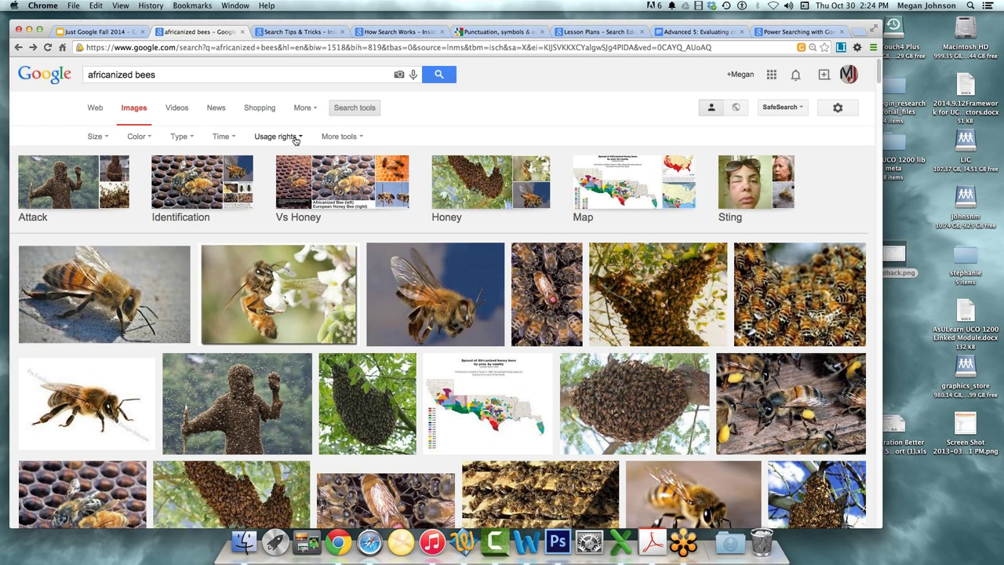
pyautogui.click(147, 137)
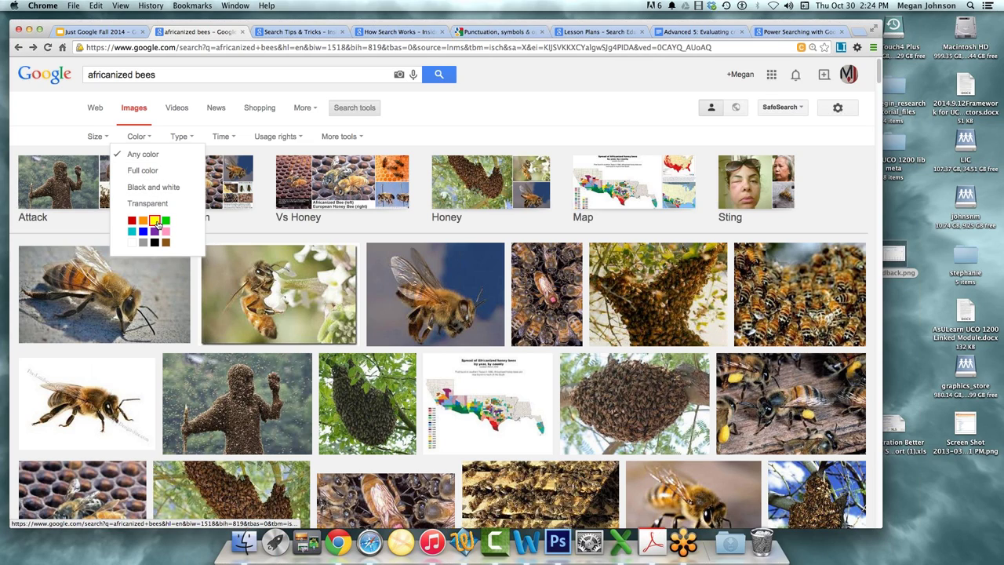
pyautogui.click(155, 221)
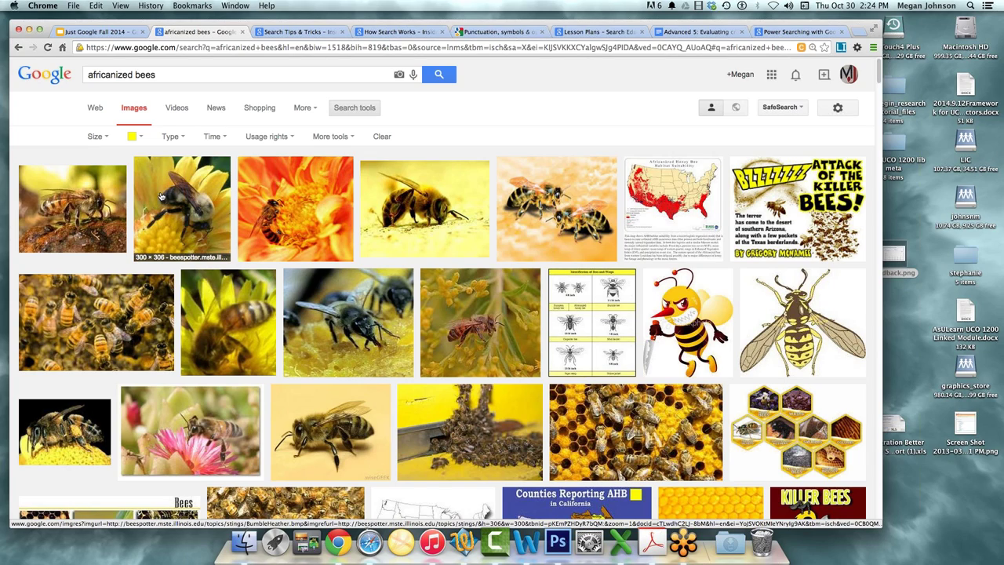
# Switch to the shopping results for africanized bees and turn on SafeSearch
pyautogui.click(254, 109)
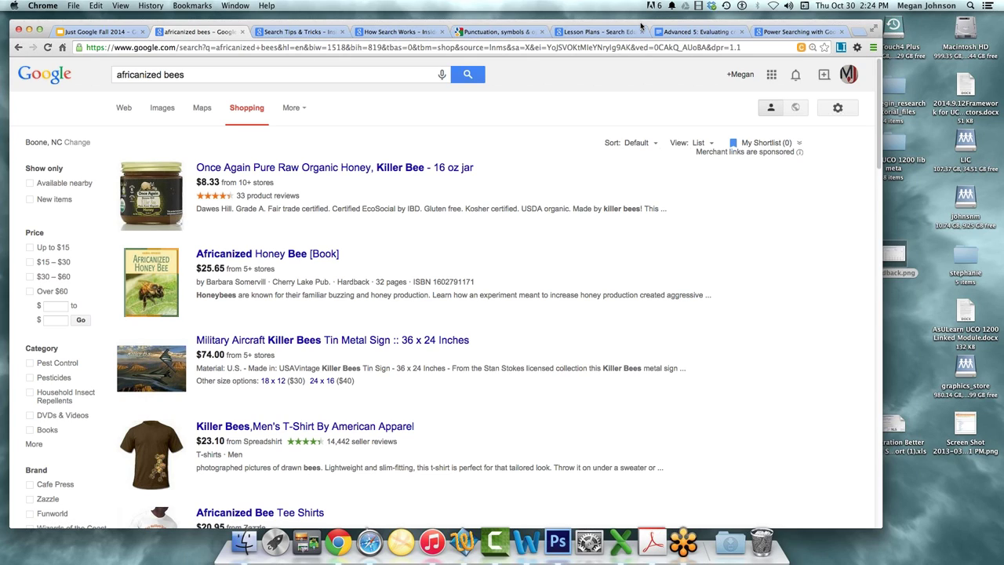
pyautogui.moveTo(641, 27); pyautogui.dragTo(582, 29)
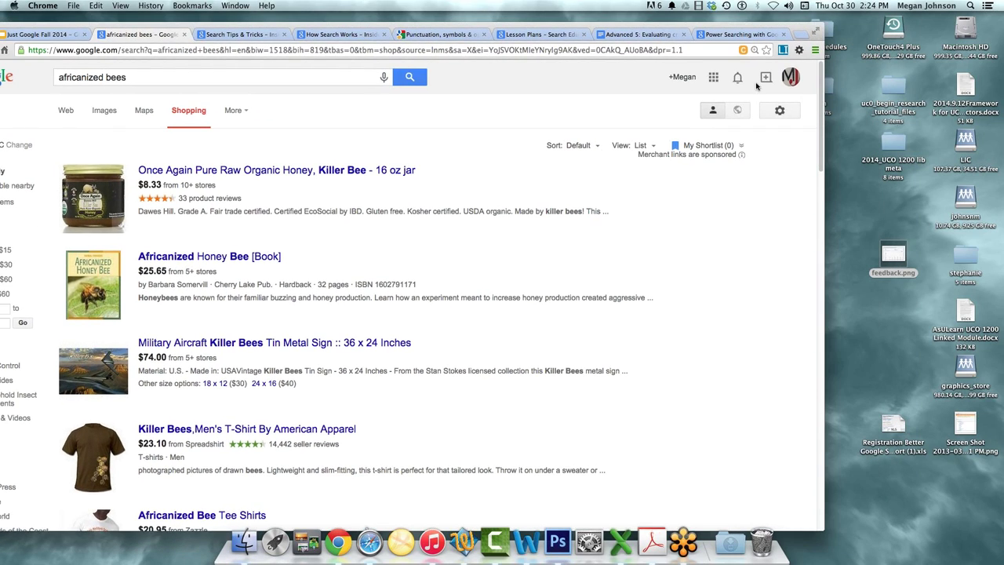
pyautogui.click(779, 110)
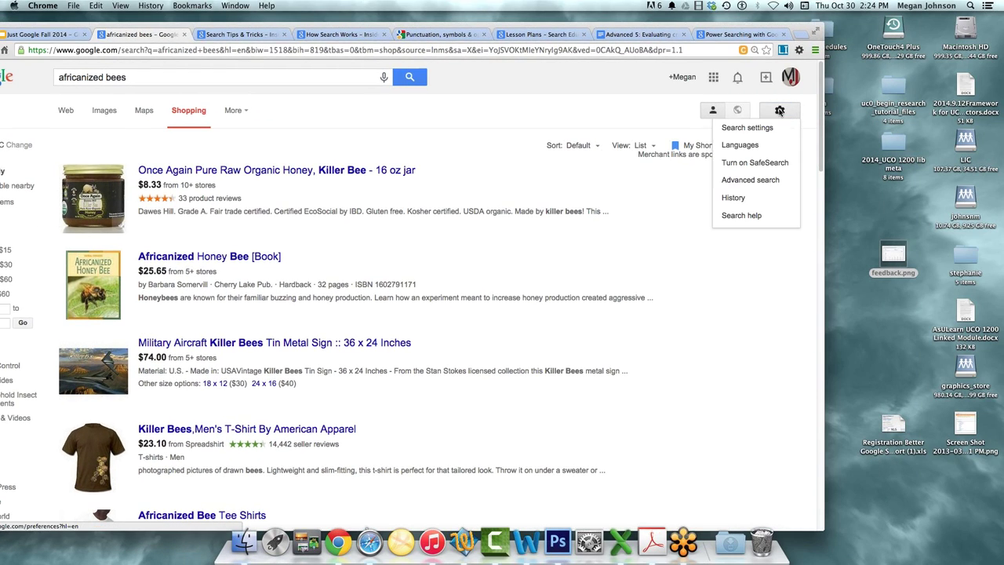
pyautogui.click(767, 166)
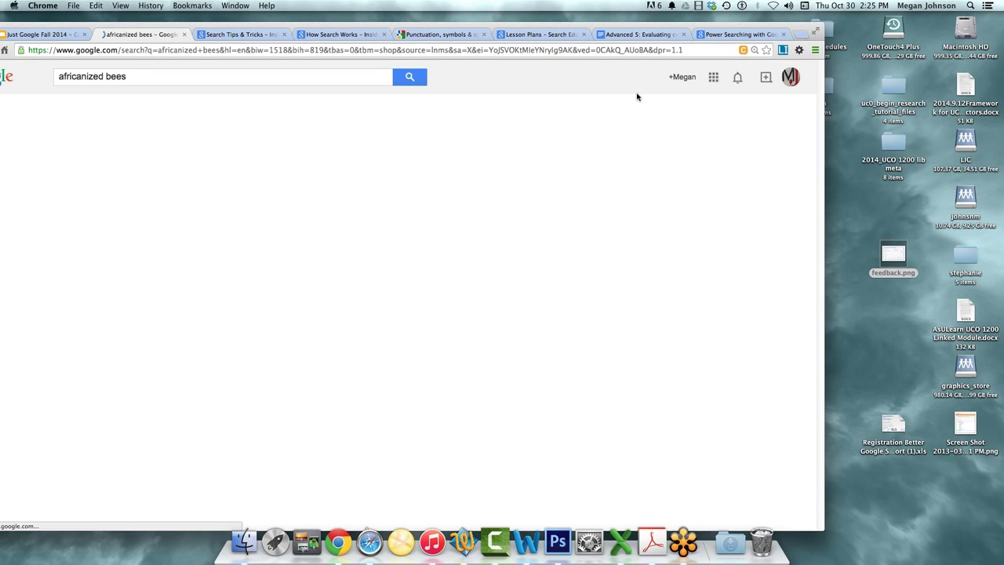
pyautogui.doubleClick(524, 23)
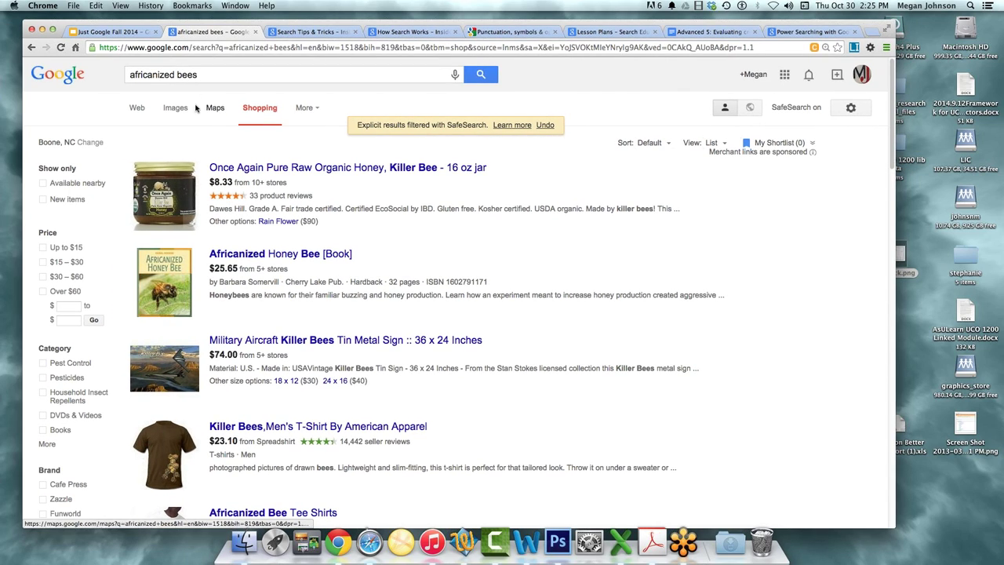
# Return to the web results for africanized bees and reposition the browser window on the desktop
pyautogui.click(139, 110)
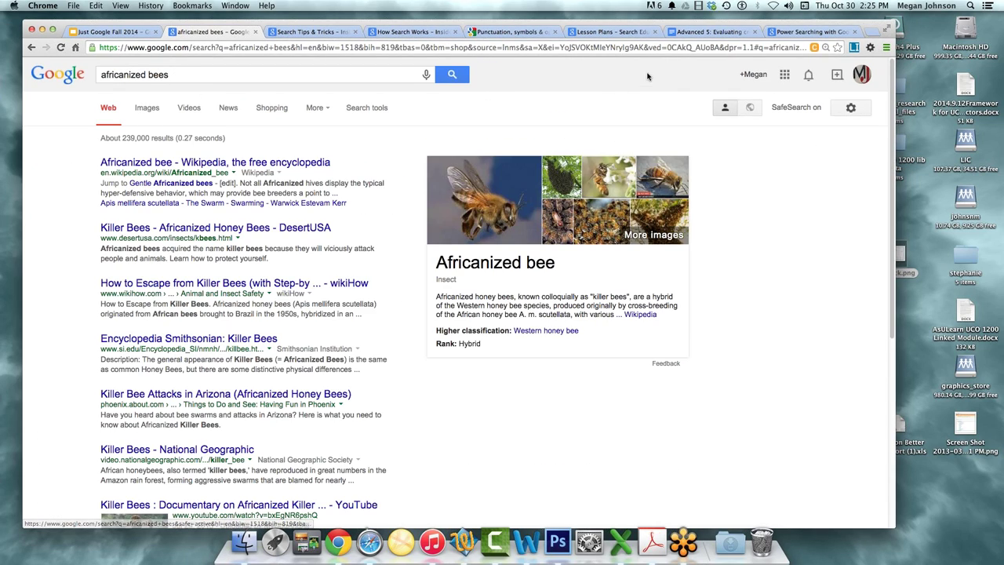
pyautogui.moveTo(580, 26); pyautogui.dragTo(537, 22)
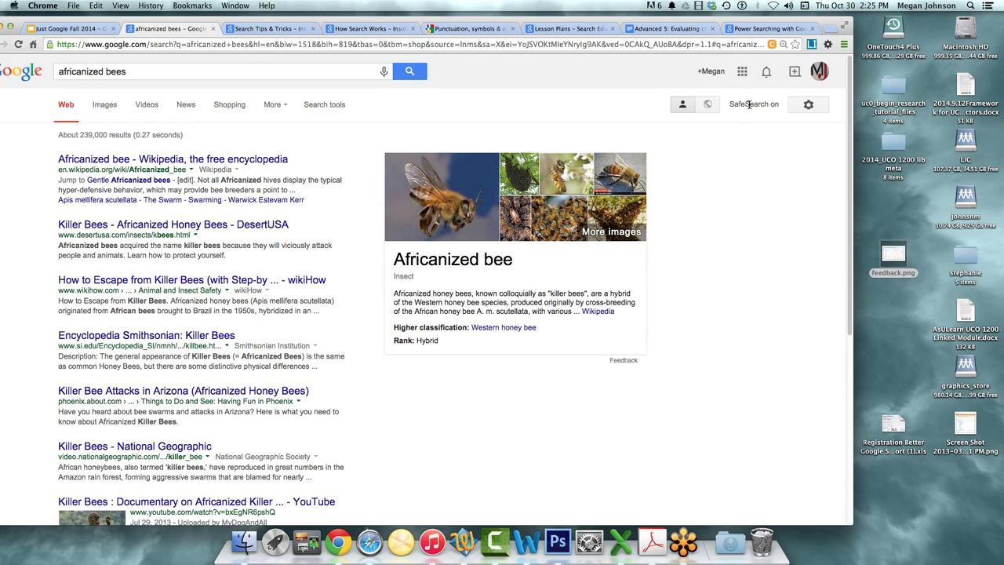
pyautogui.moveTo(136, 76); pyautogui.dragTo(58, 74)
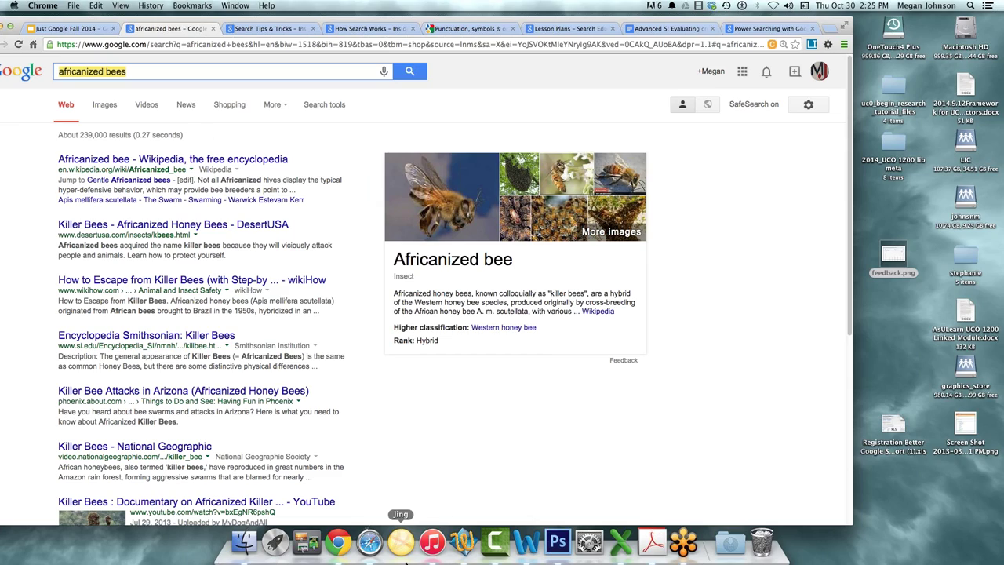
pyautogui.click(872, 404)
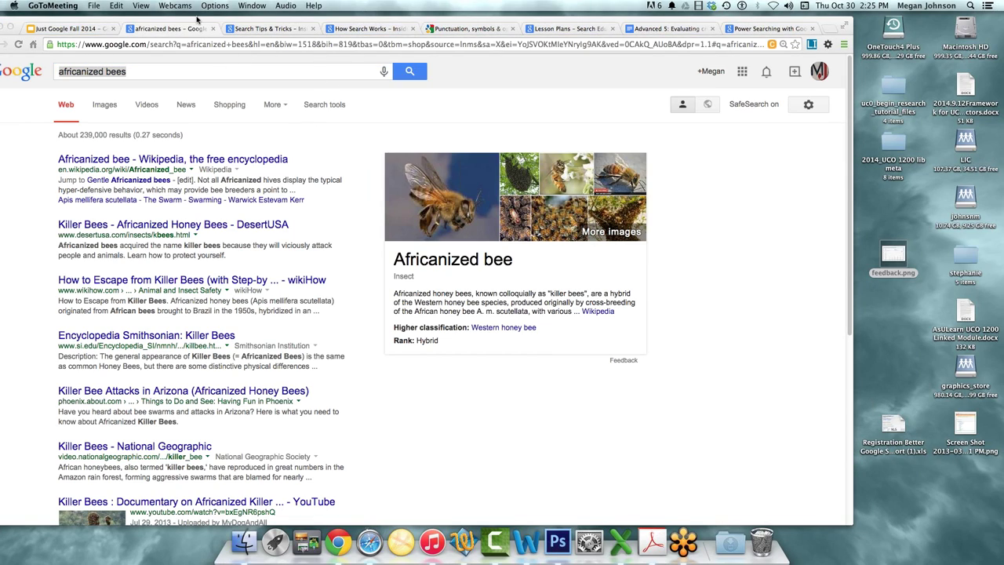
pyautogui.moveTo(198, 19); pyautogui.dragTo(208, 20)
# Replace the query with google docs product forum and open the Google Docs Help Forum from the results
pyautogui.tripleClick(158, 71)
pyautogui.write('go')
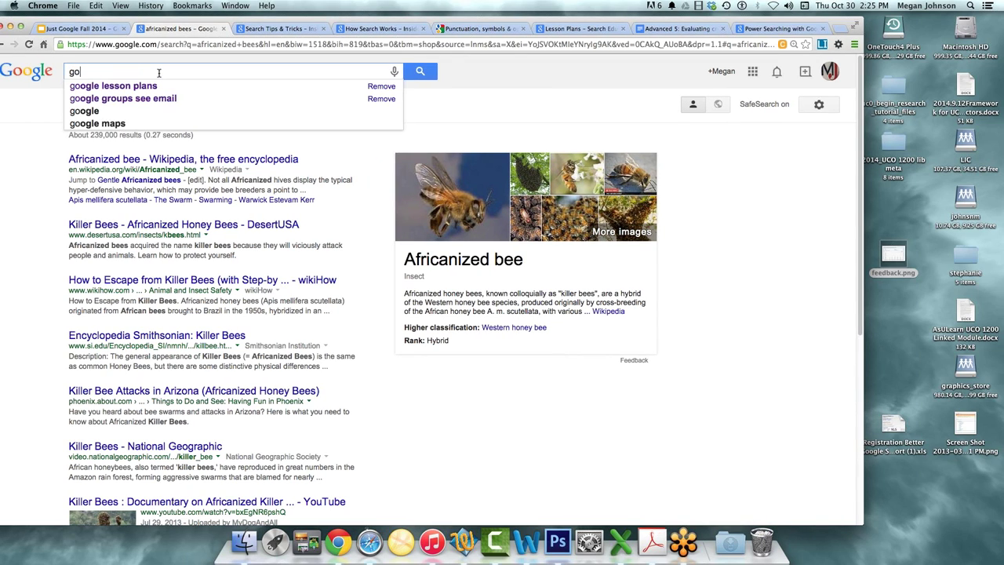
pyautogui.write('ogle do')
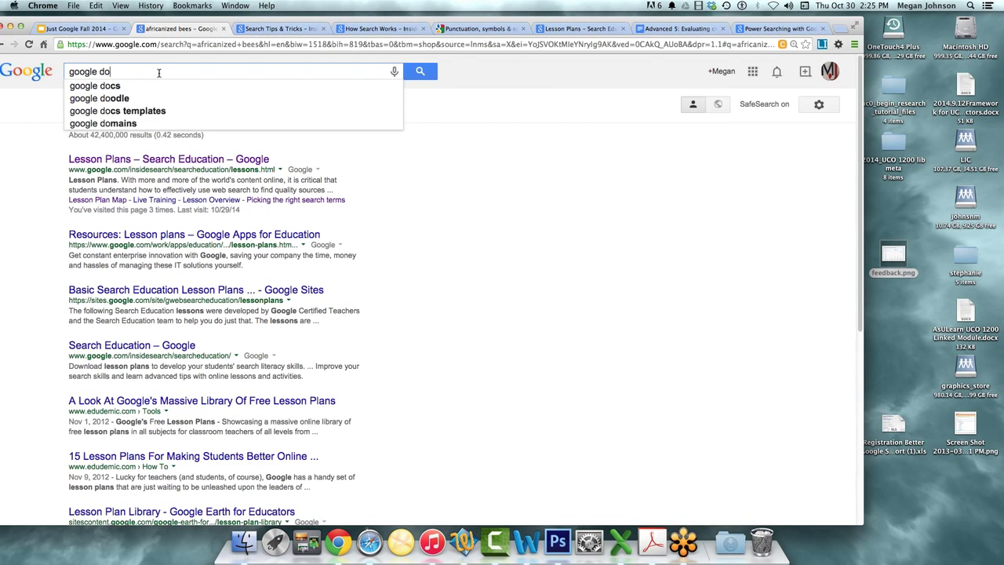
pyautogui.write('cs prodc')
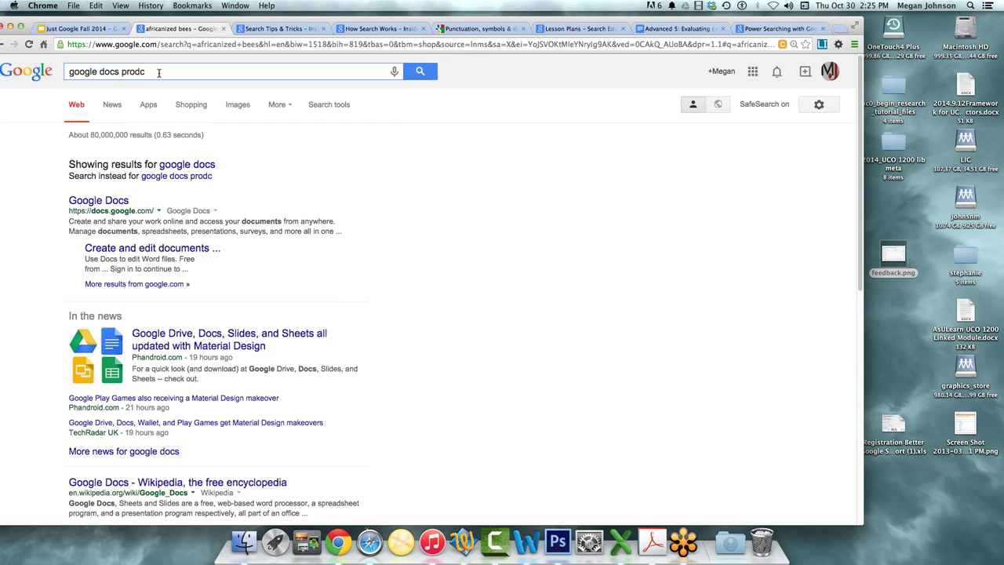
pyautogui.press('BackSpace')
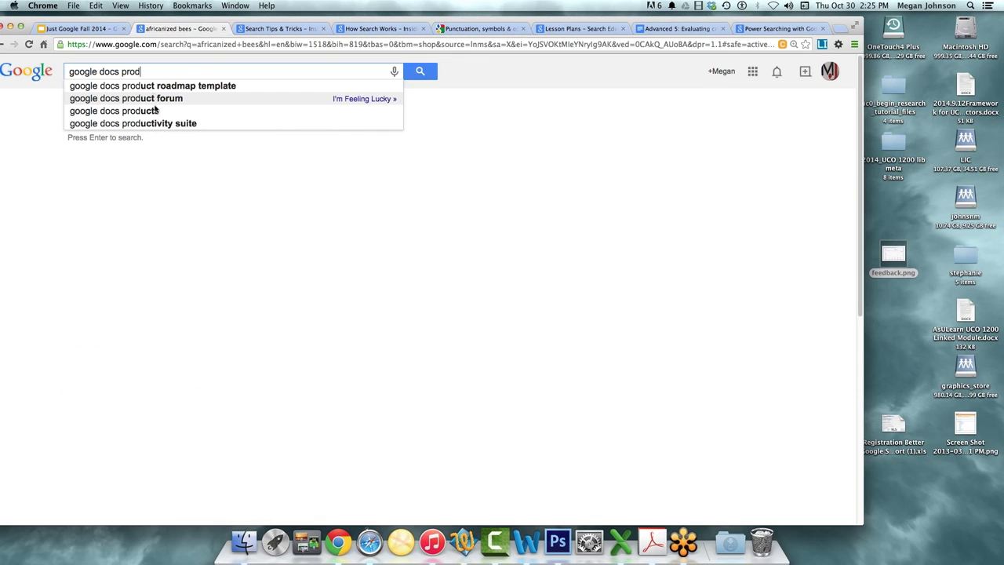
pyautogui.click(157, 98)
pyautogui.click(207, 167)
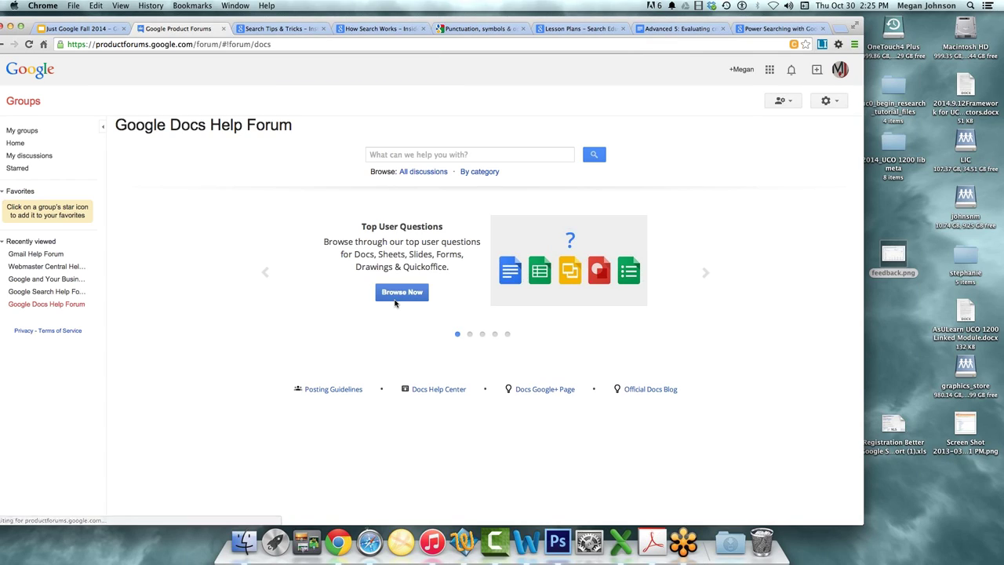
# Search the Google Docs Help Forum for share and look through the topic results
pyautogui.click(414, 157)
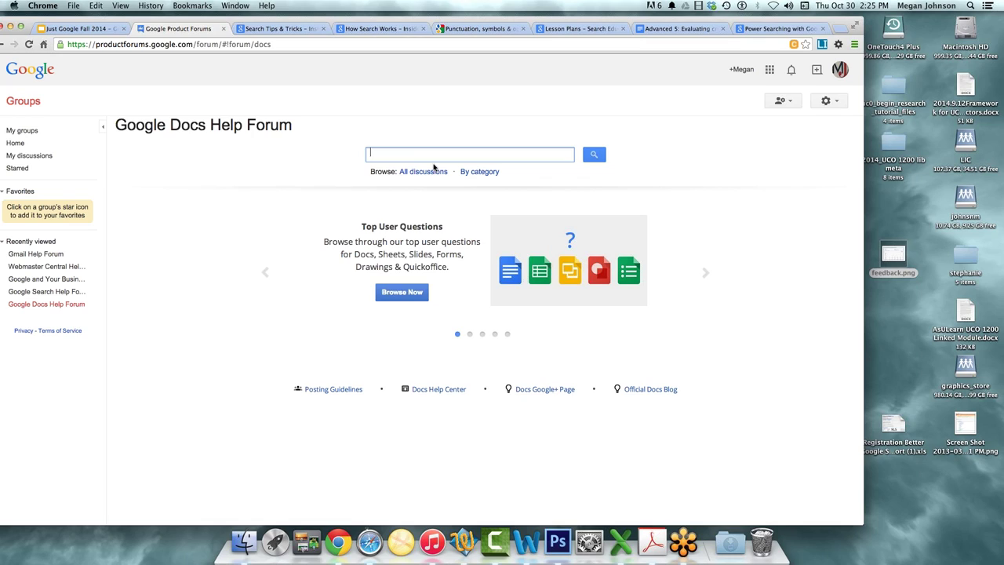
pyautogui.write('share')
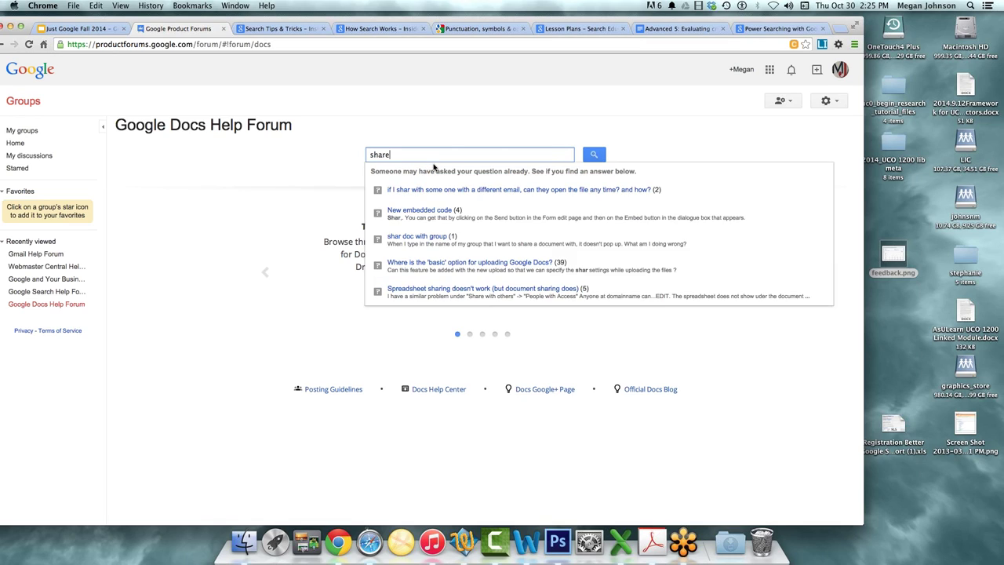
pyautogui.press('Return')
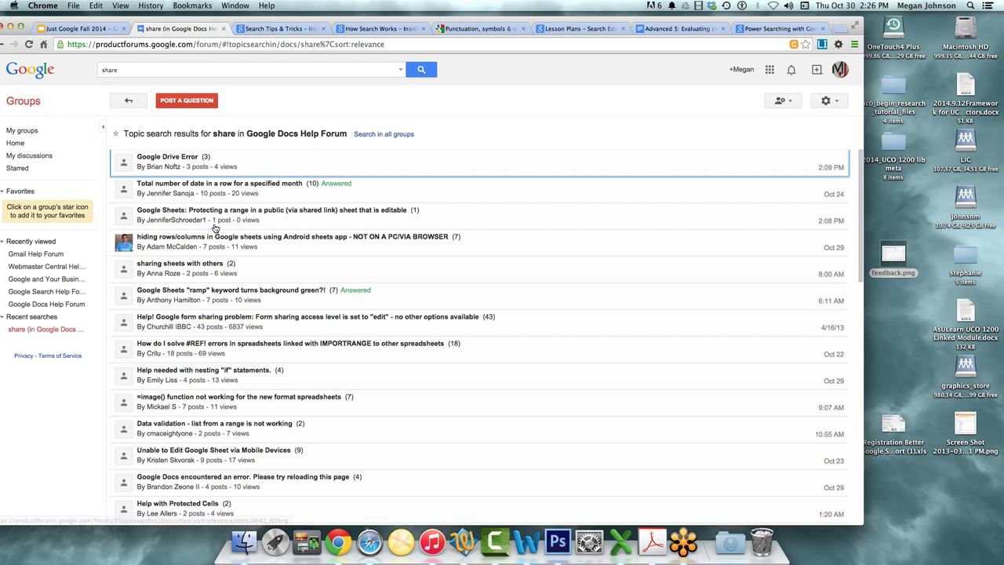
pyautogui.scroll(-1, 220, 249)
pyautogui.scroll(-6, 219, 249)
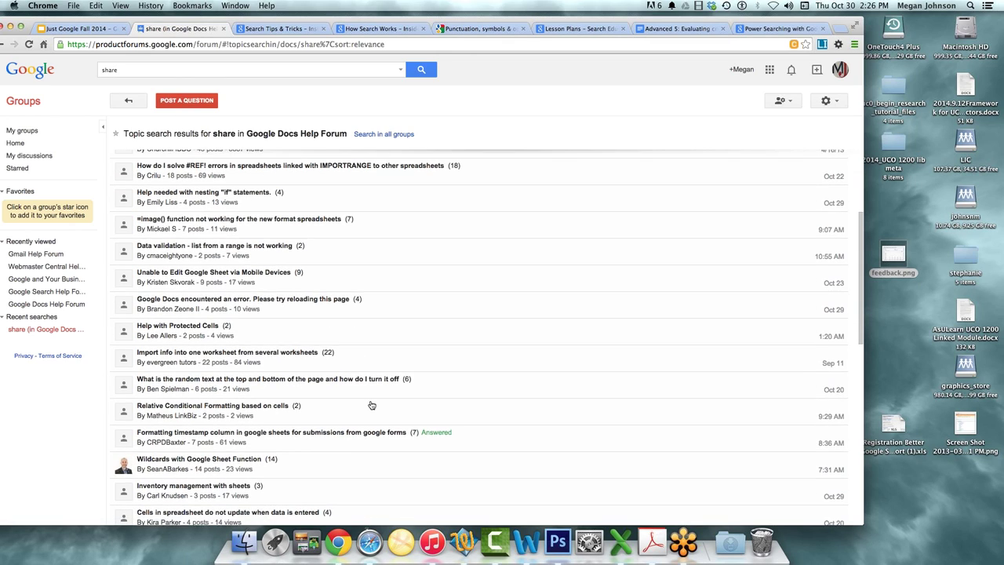
pyautogui.scroll(6, 287, 245)
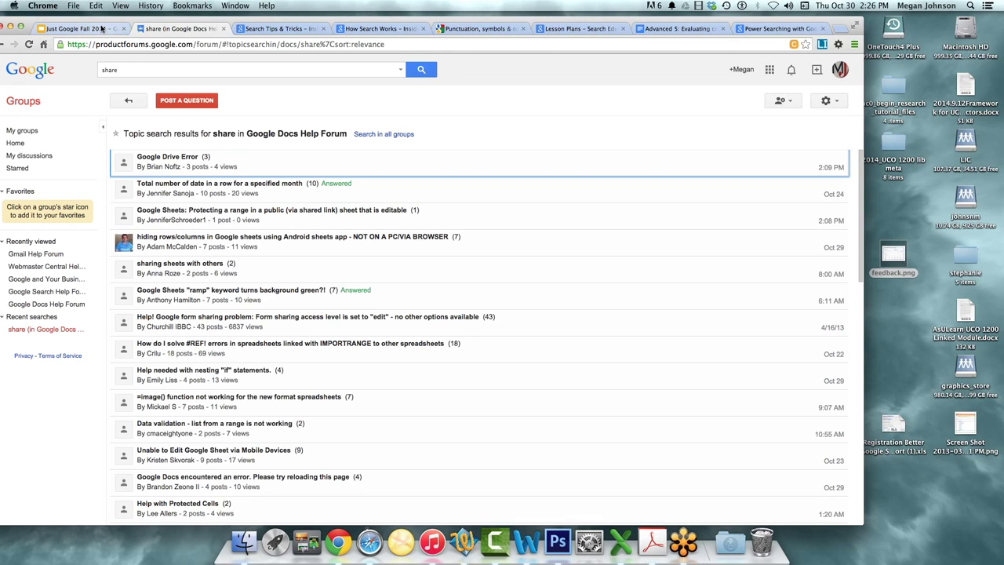
# Narrow the browser window and move it so that the whole forum results page fits on the desktop
pyautogui.moveTo(135, 23); pyautogui.dragTo(103, 43)
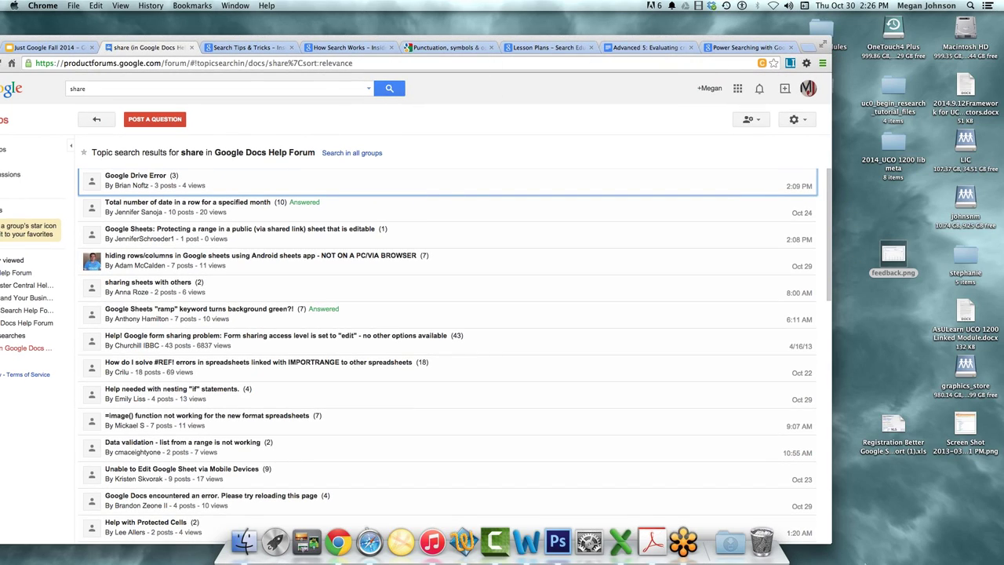
pyautogui.scroll(-5, 725, 516)
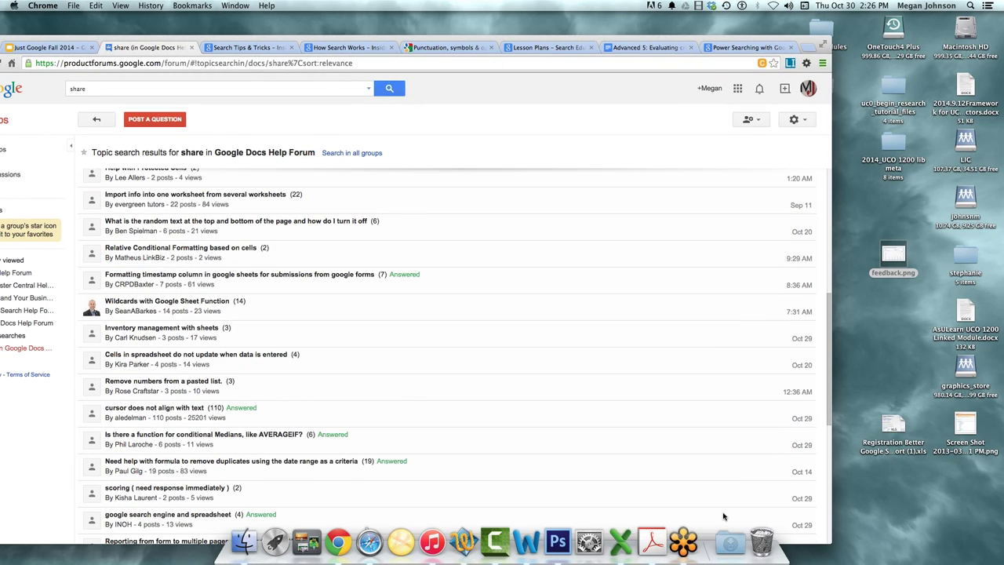
pyautogui.moveTo(831, 510); pyautogui.dragTo(724, 500)
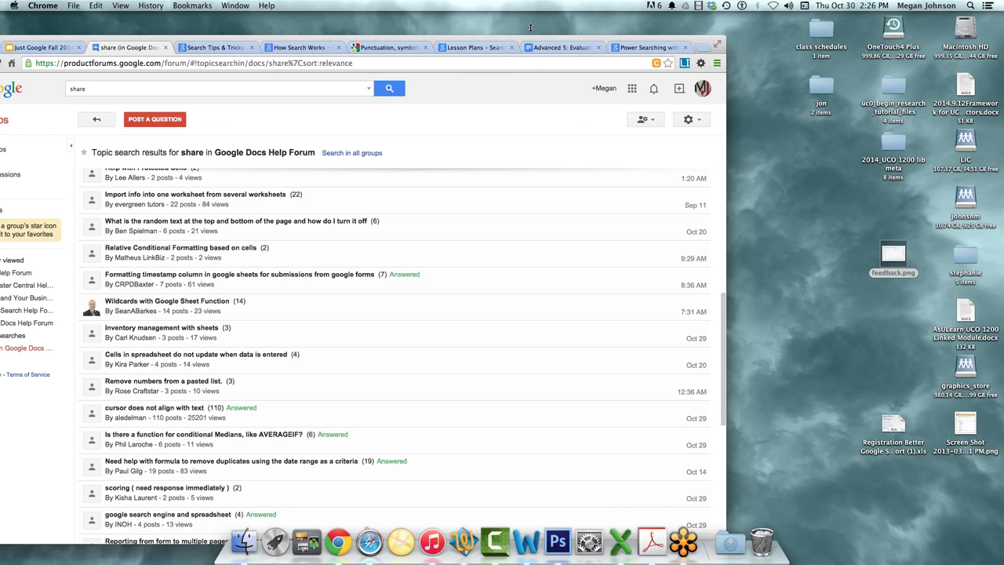
pyautogui.moveTo(529, 46); pyautogui.dragTo(616, 26)
pyautogui.click(220, 42)
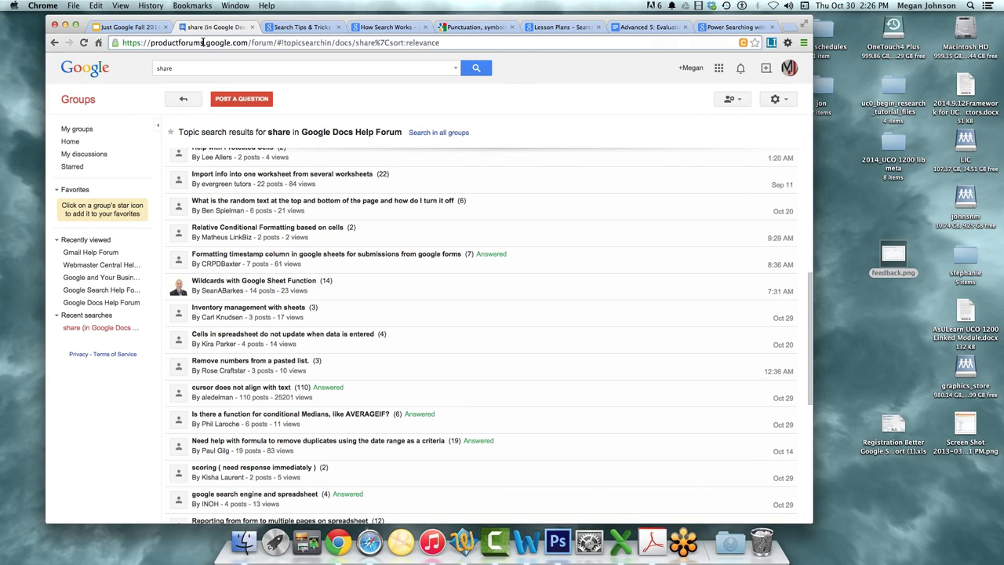
# Run a Google search for halloween costumes in the current tab
pyautogui.write('hair br')
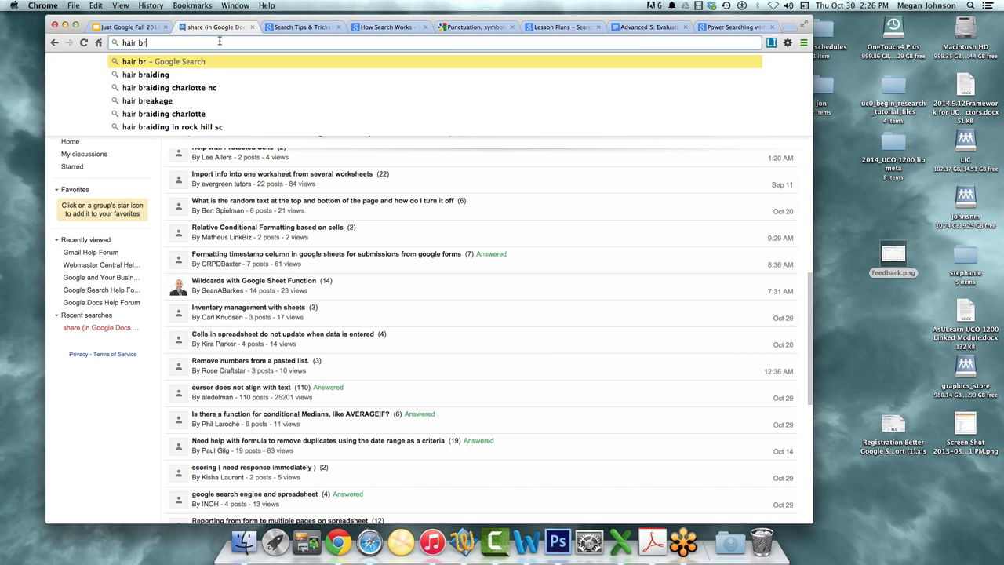
pyautogui.press('BackSpace')
pyautogui.press('BackSpace')
pyautogui.press('BackSpace')
pyautogui.press('BackSpace')
pyautogui.press('BackSpace')
pyautogui.press('BackSpace')
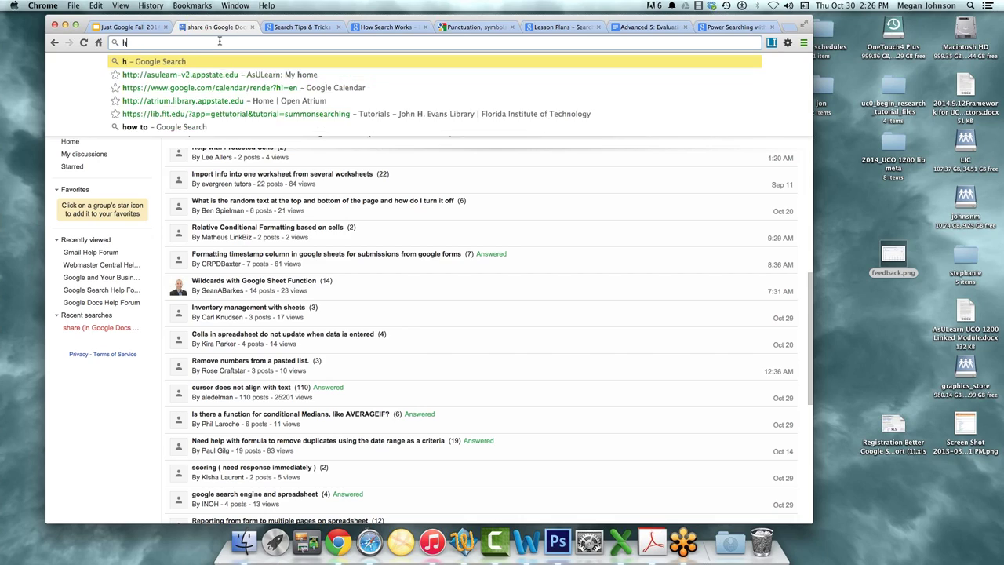
pyautogui.write('alloween')
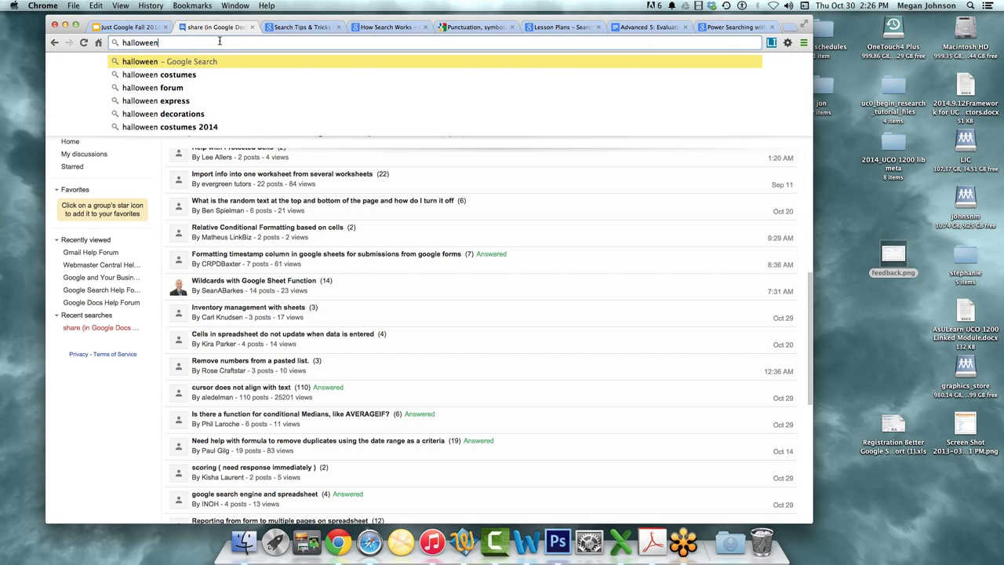
pyautogui.write(' c')
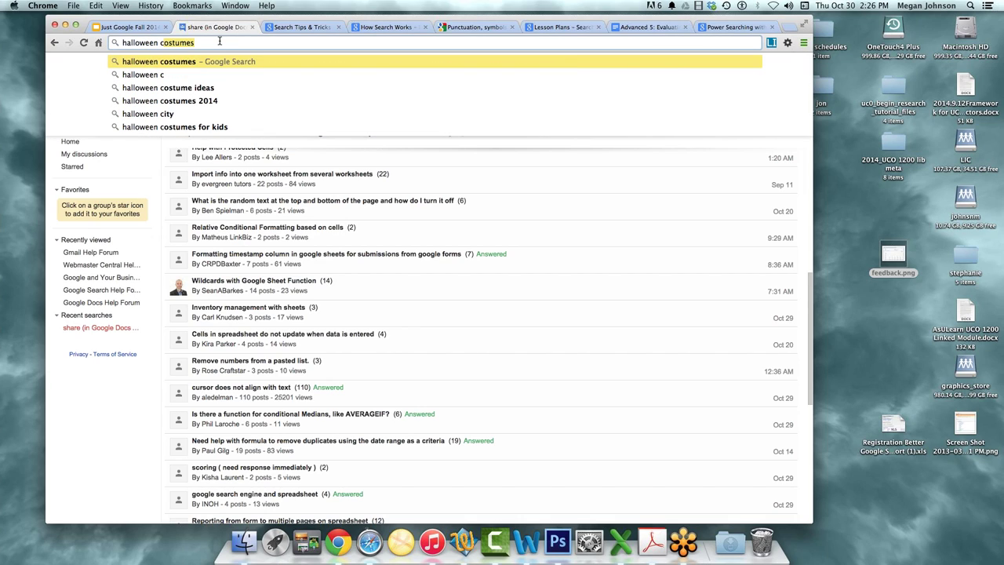
pyautogui.press('Return')
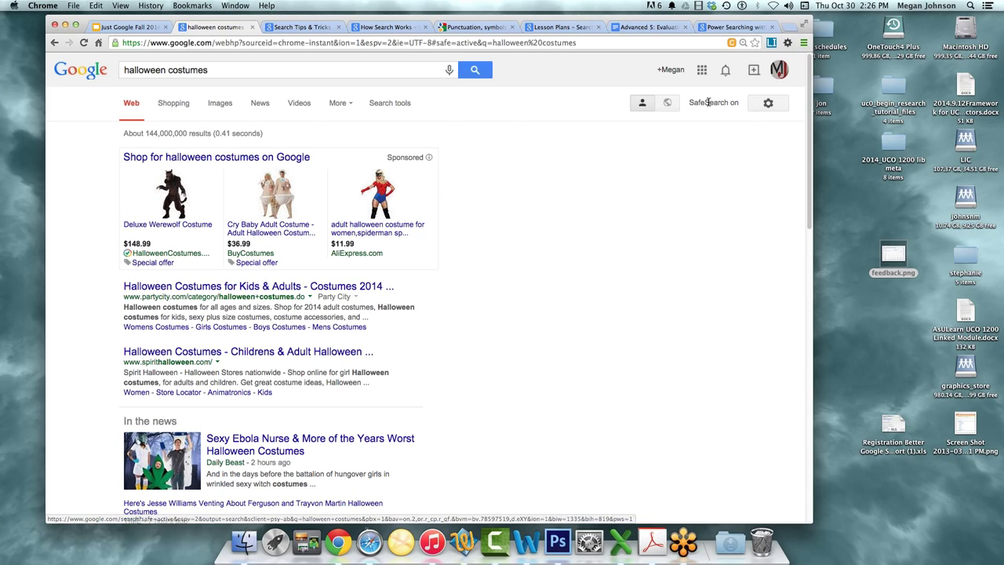
# Turn off SafeSearch for the halloween costumes results and open the Search Settings page
pyautogui.click(768, 102)
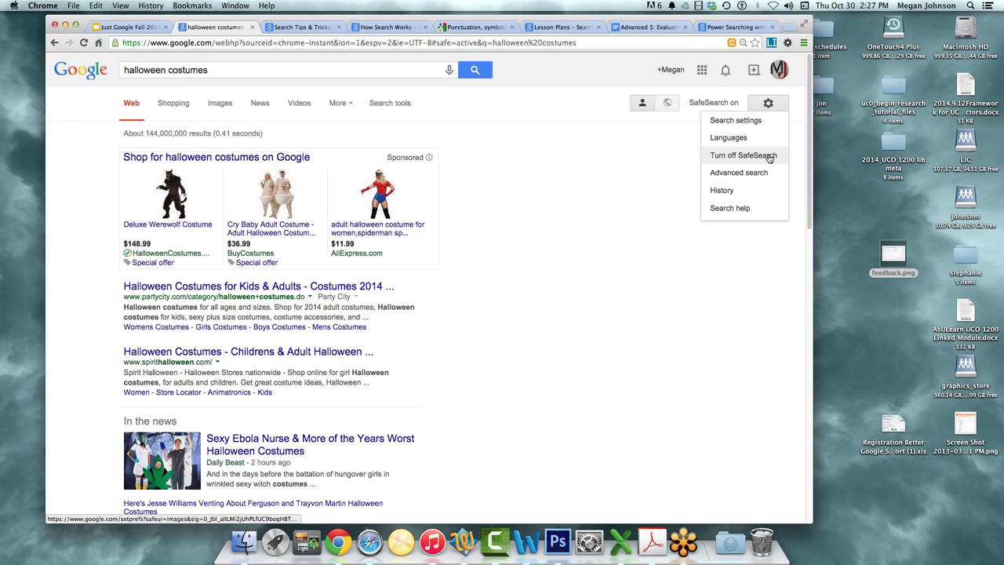
pyautogui.click(770, 156)
pyautogui.click(768, 103)
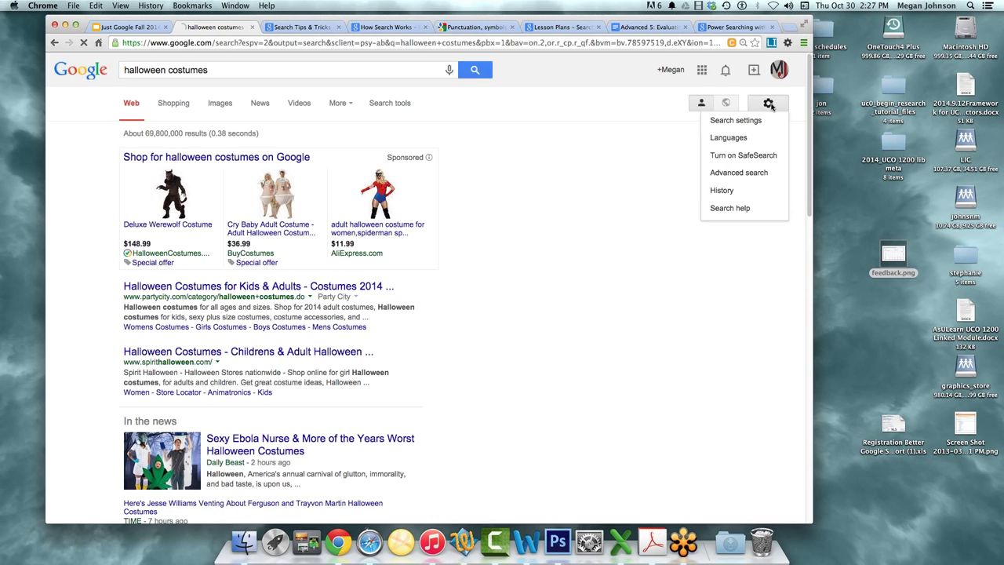
pyautogui.click(769, 103)
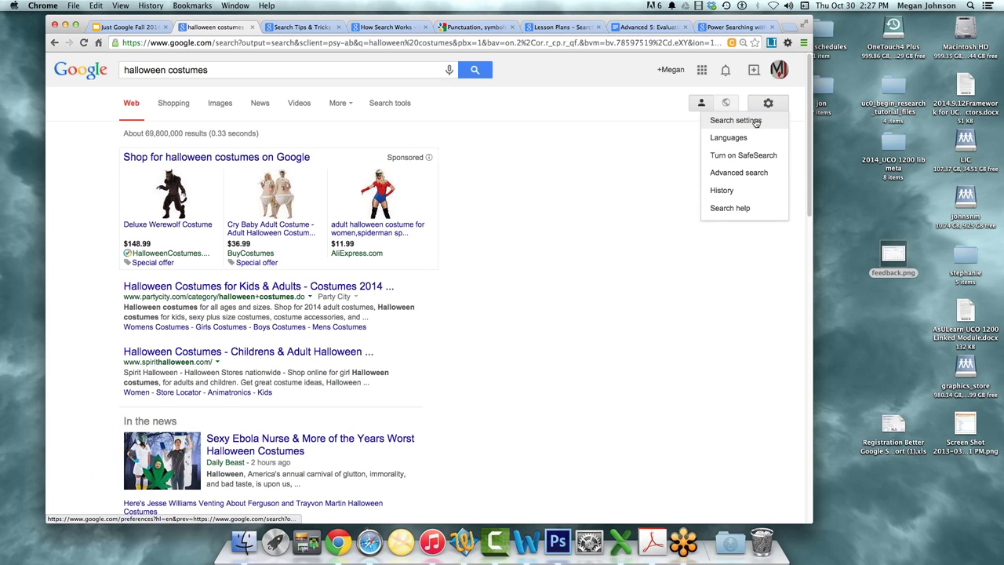
pyautogui.click(735, 120)
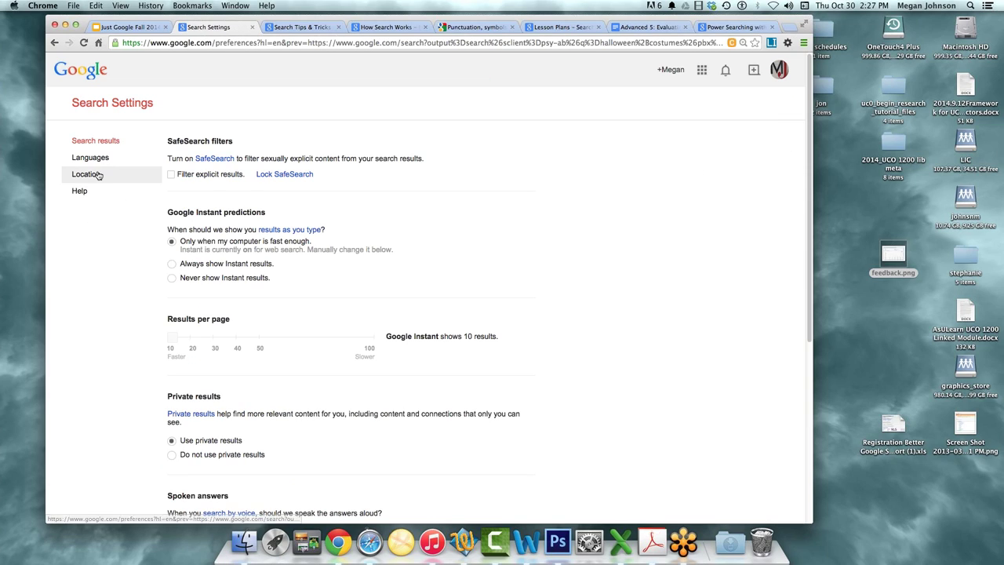
# Select filtering of explicit results, look through the remaining search settings, and return to the halloween costumes results without saving
pyautogui.click(171, 178)
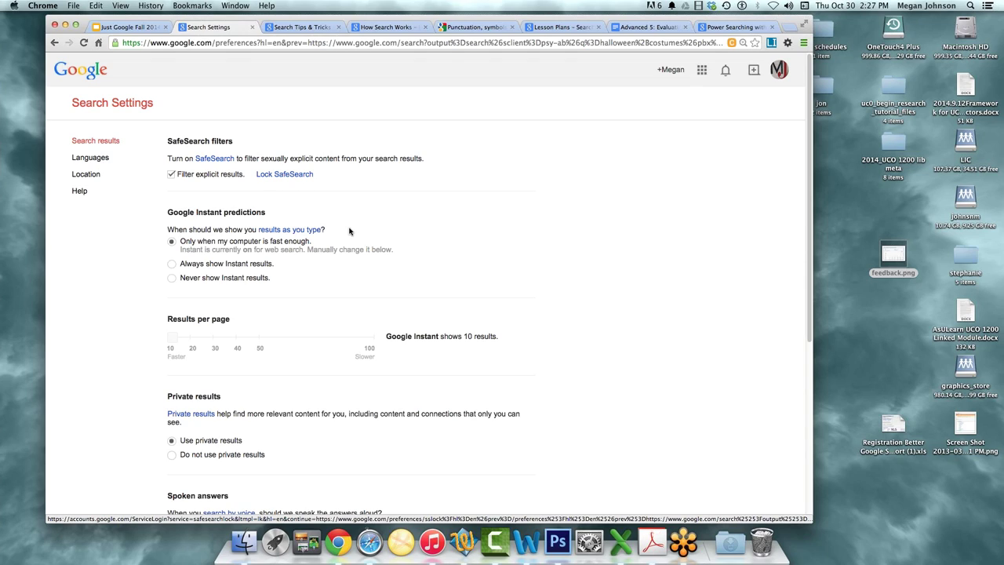
pyautogui.scroll(-1, 353, 233)
pyautogui.scroll(-2, 352, 232)
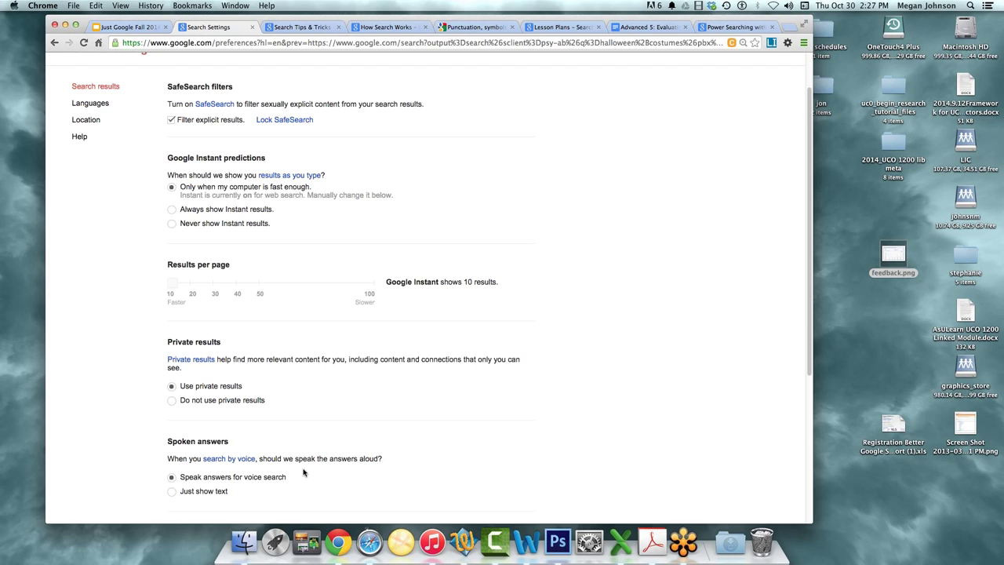
pyautogui.scroll(-2, 302, 472)
pyautogui.scroll(-1, 303, 472)
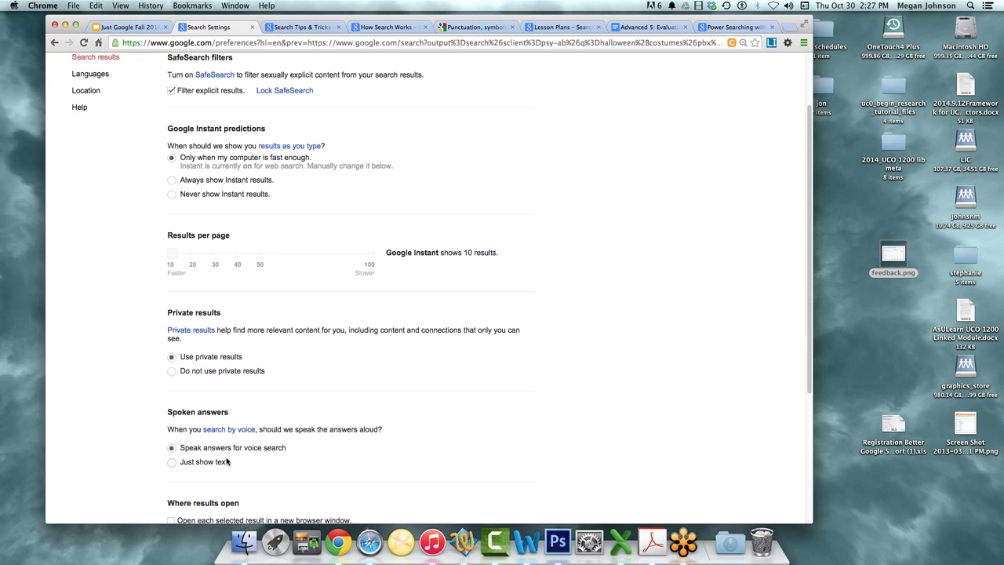
pyautogui.scroll(-1, 286, 475)
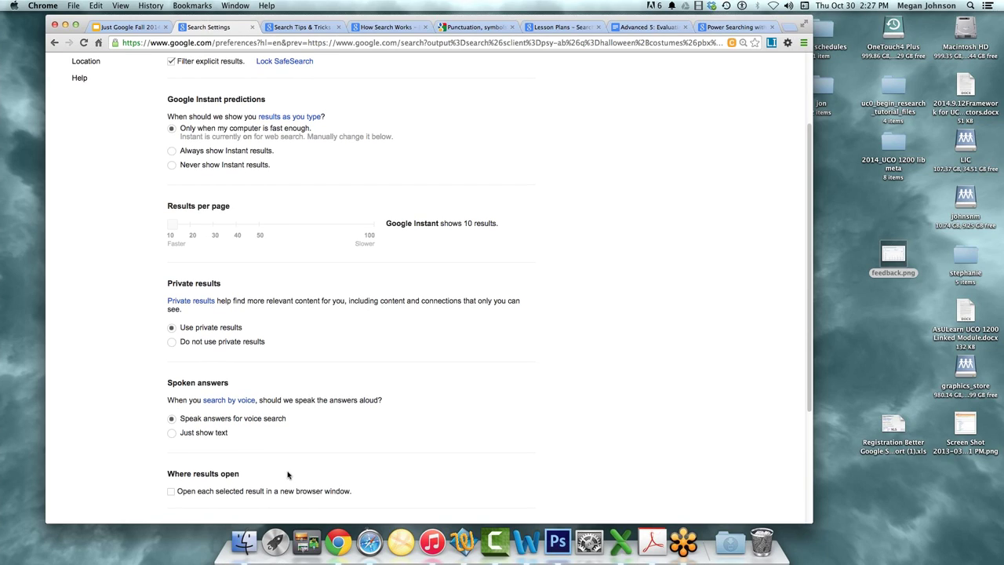
pyautogui.scroll(4, 287, 474)
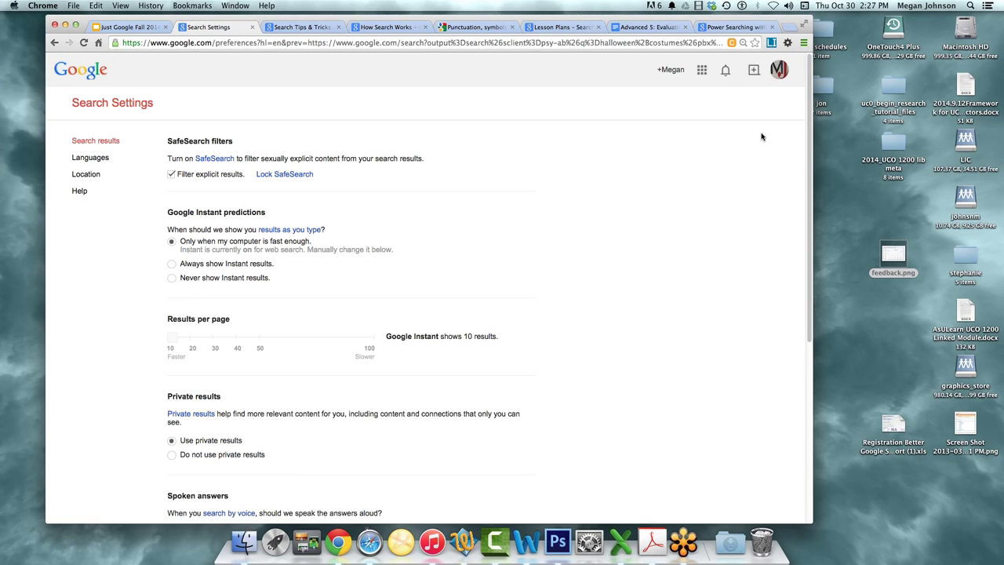
pyautogui.click(54, 42)
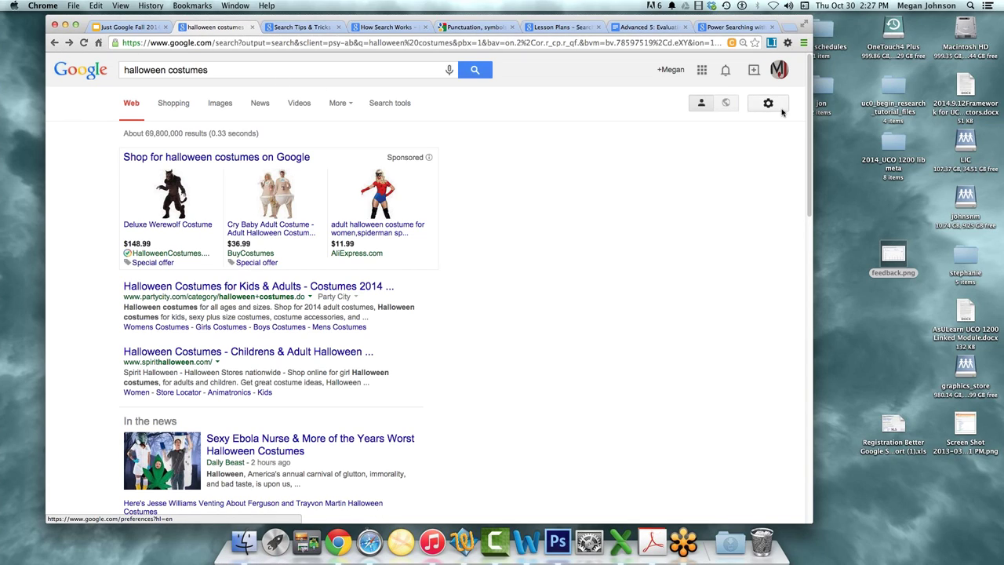
# Open the Google search history and re-enter the account password to sign in
pyautogui.click(779, 71)
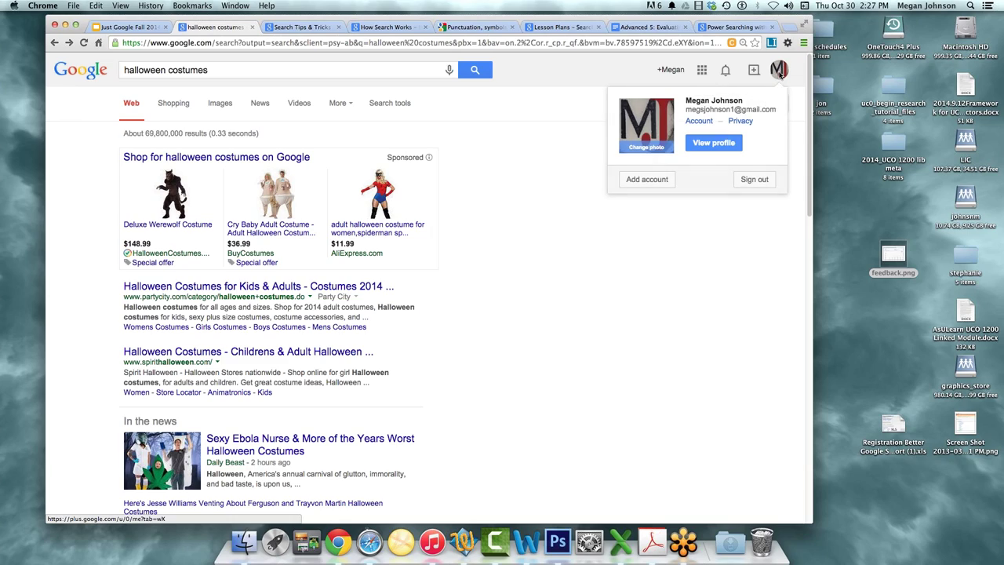
pyautogui.click(779, 72)
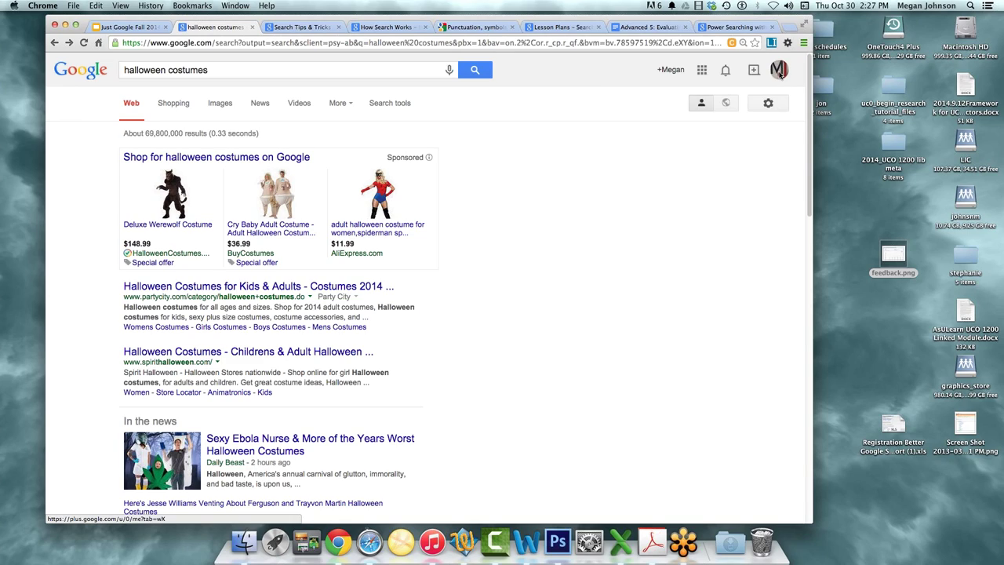
pyautogui.click(769, 104)
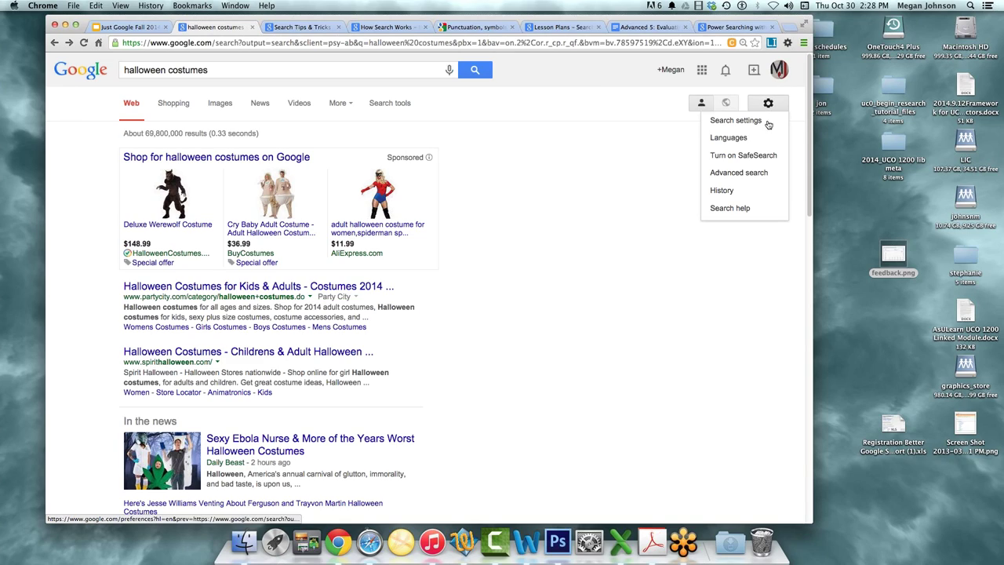
pyautogui.click(752, 196)
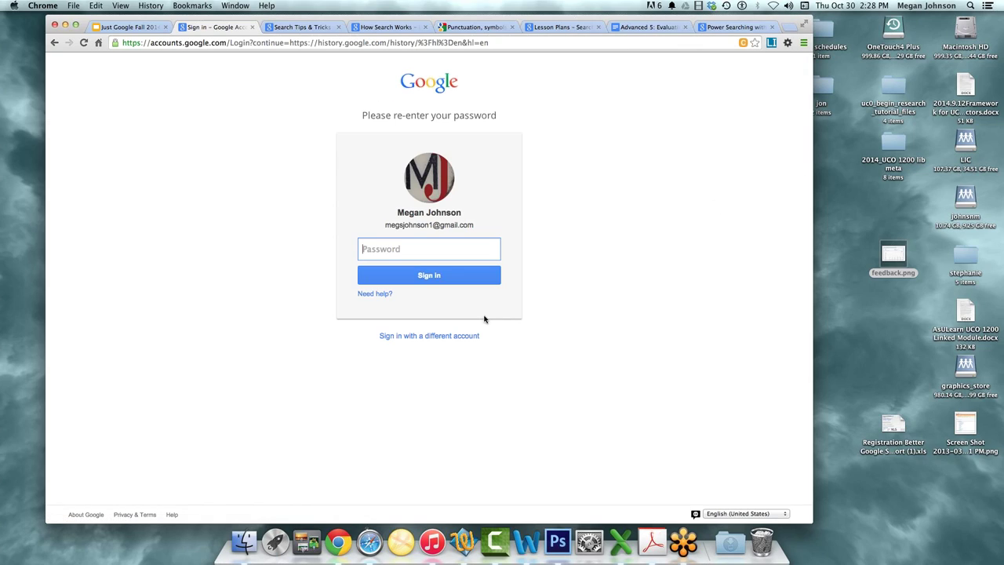
pyautogui.write('•••')
pyautogui.press('Return')
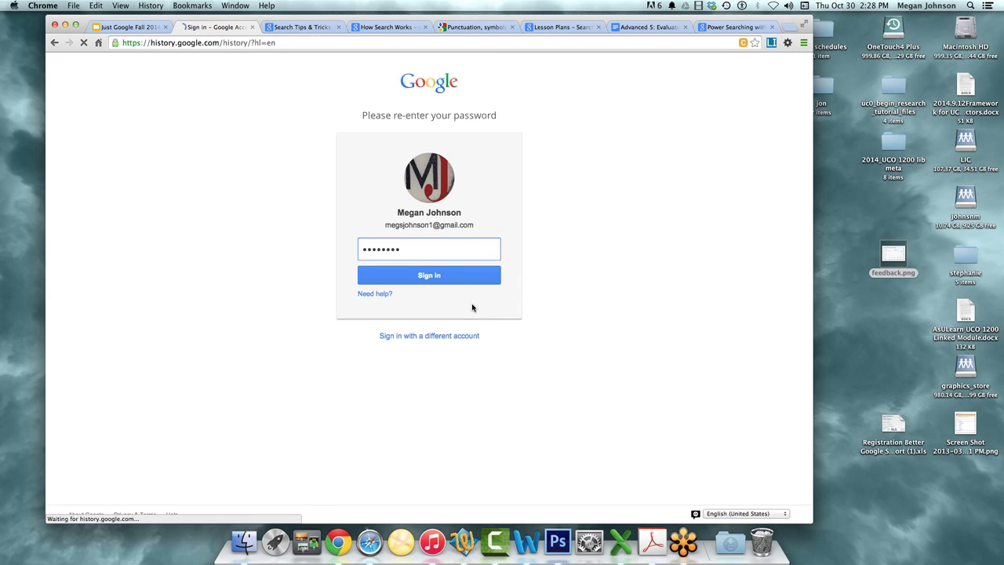
# Look through the complete search history, followed by the Images and Maps history categories
pyautogui.scroll(-8, 474, 350)
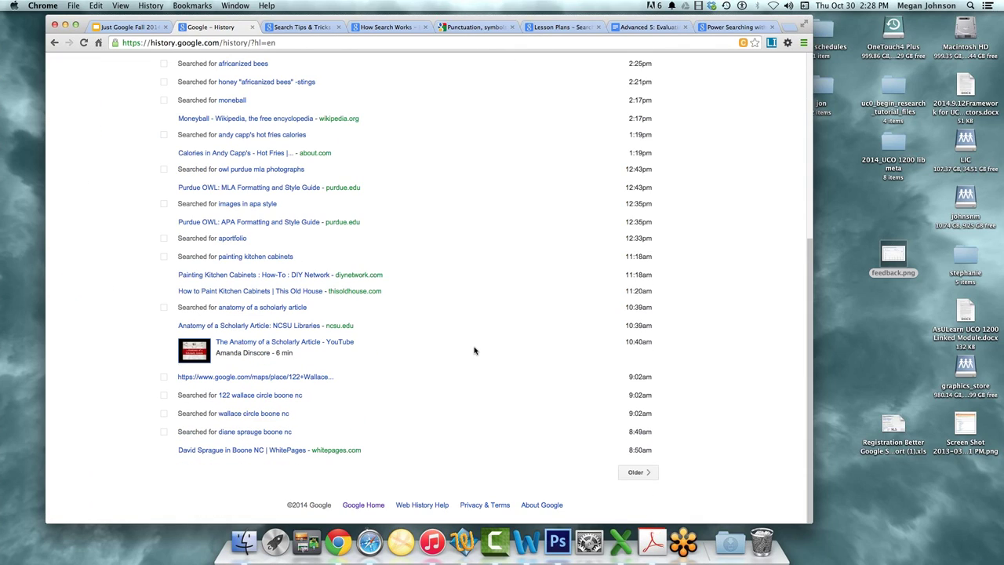
pyautogui.scroll(5, 474, 350)
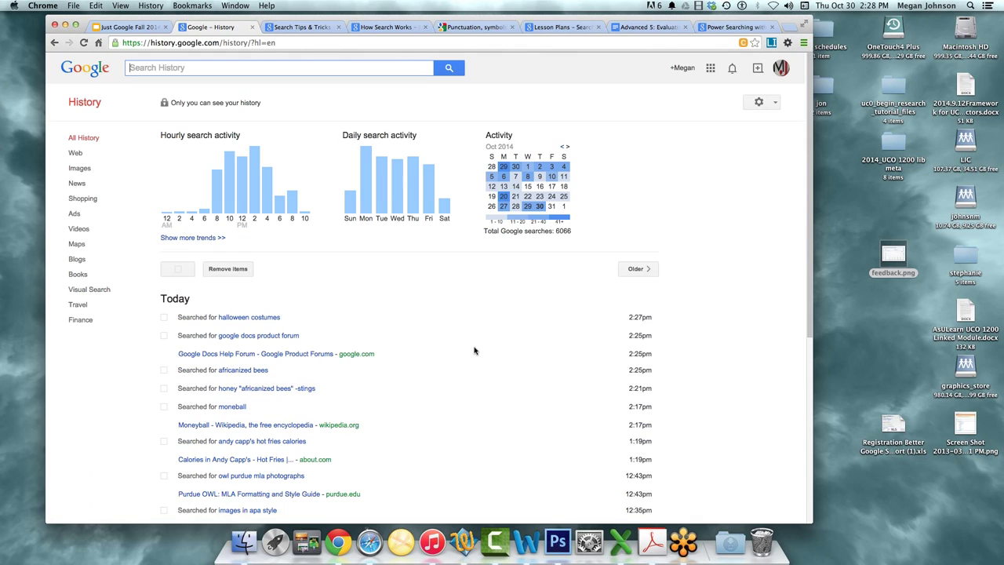
pyautogui.click(89, 171)
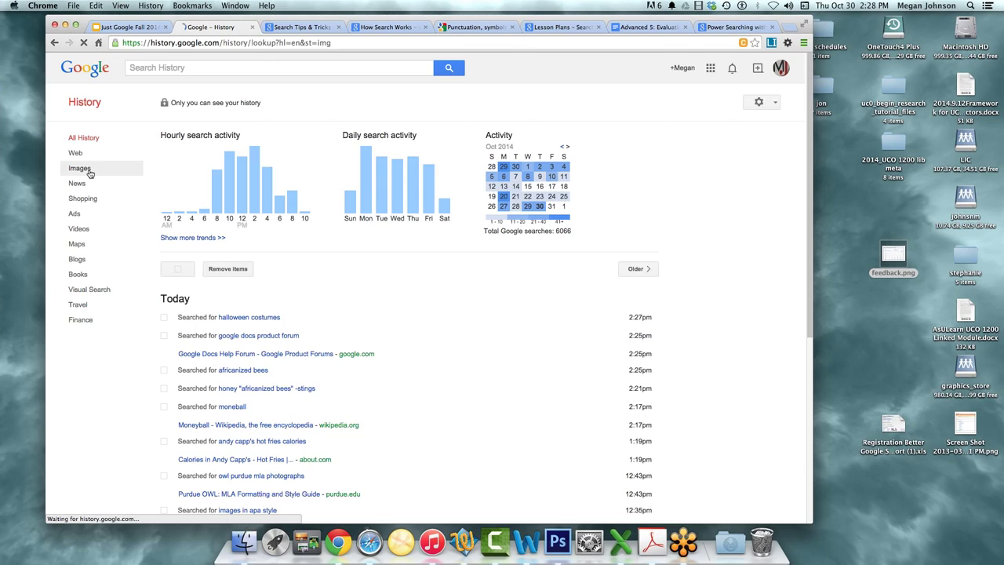
pyautogui.click(75, 246)
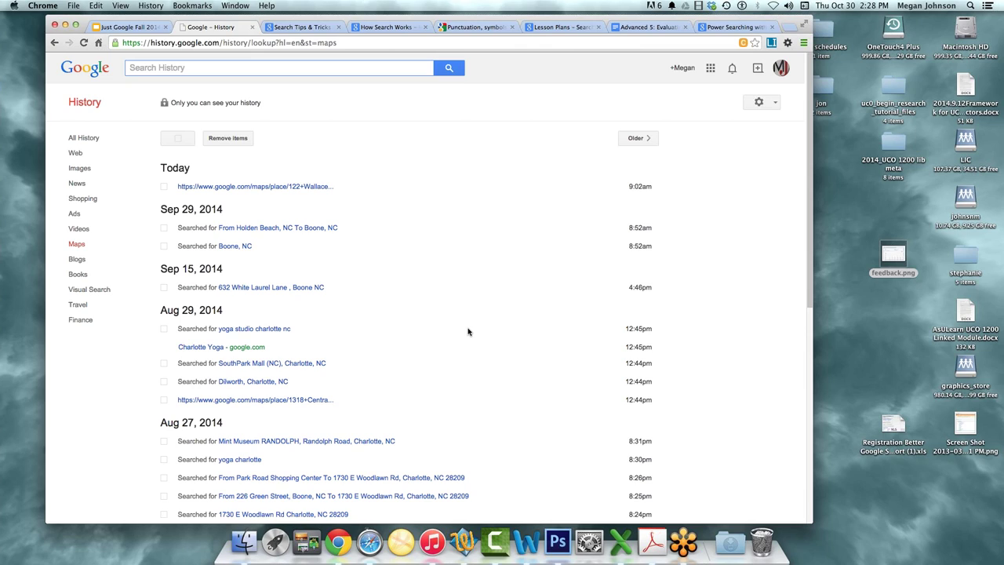
pyautogui.scroll(-8, 468, 331)
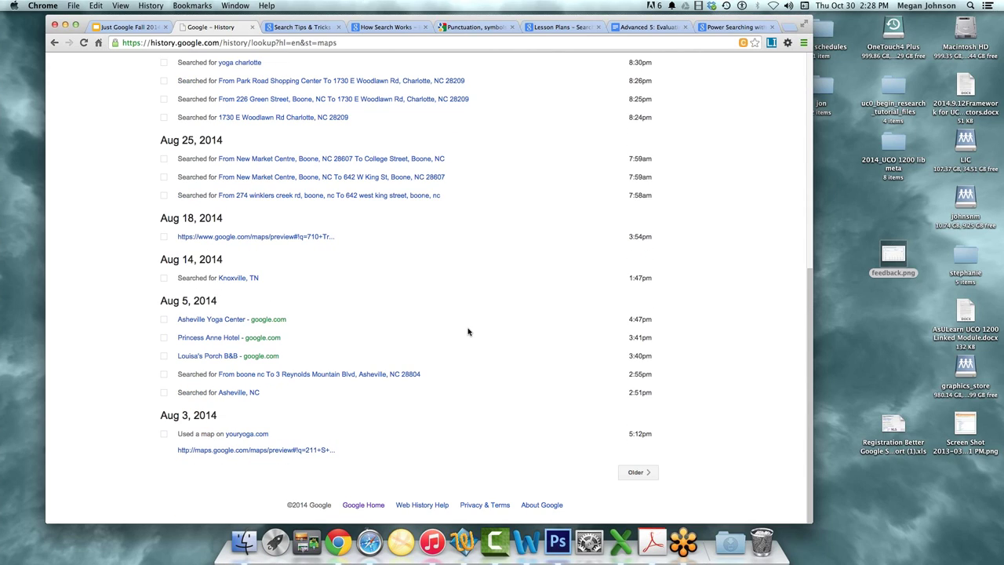
pyautogui.scroll(10, 468, 331)
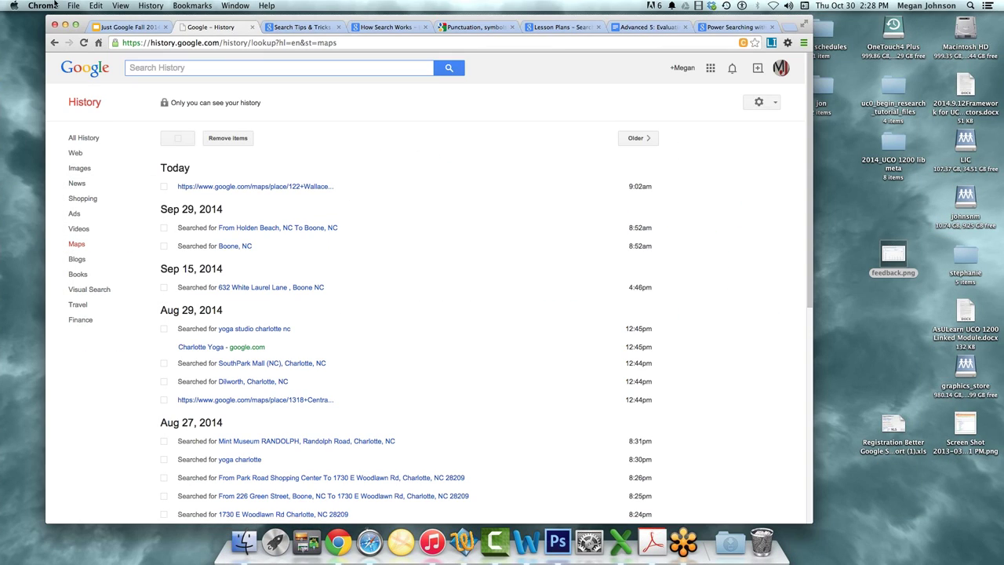
# Open a new incognito browser window
pyautogui.click(244, 43)
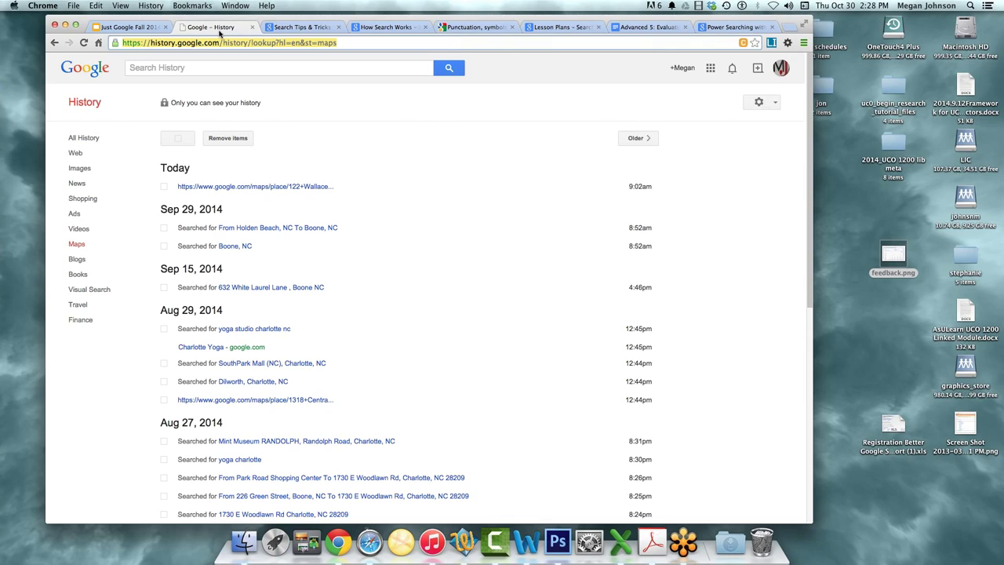
pyautogui.click(44, 6)
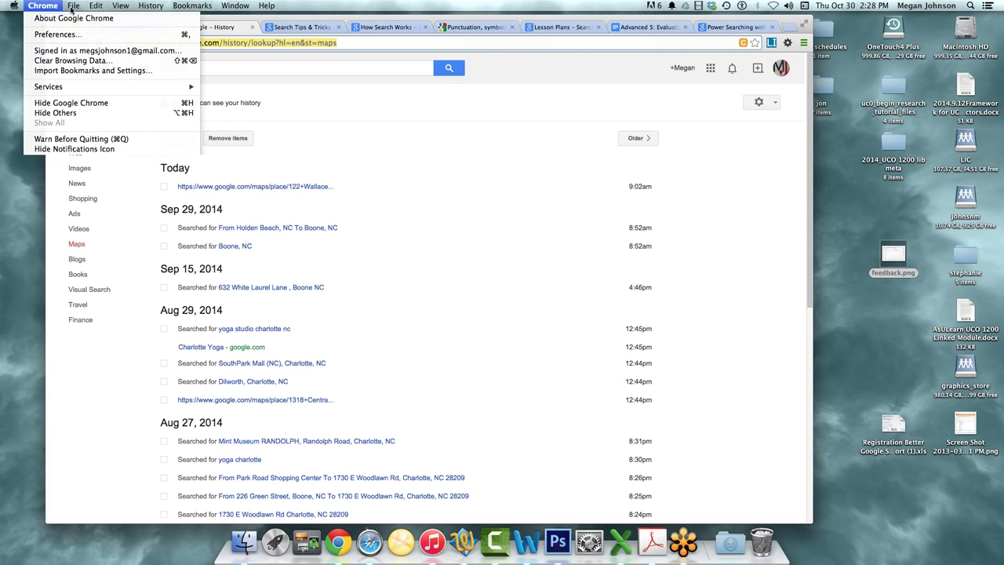
pyautogui.moveTo(73, 8)
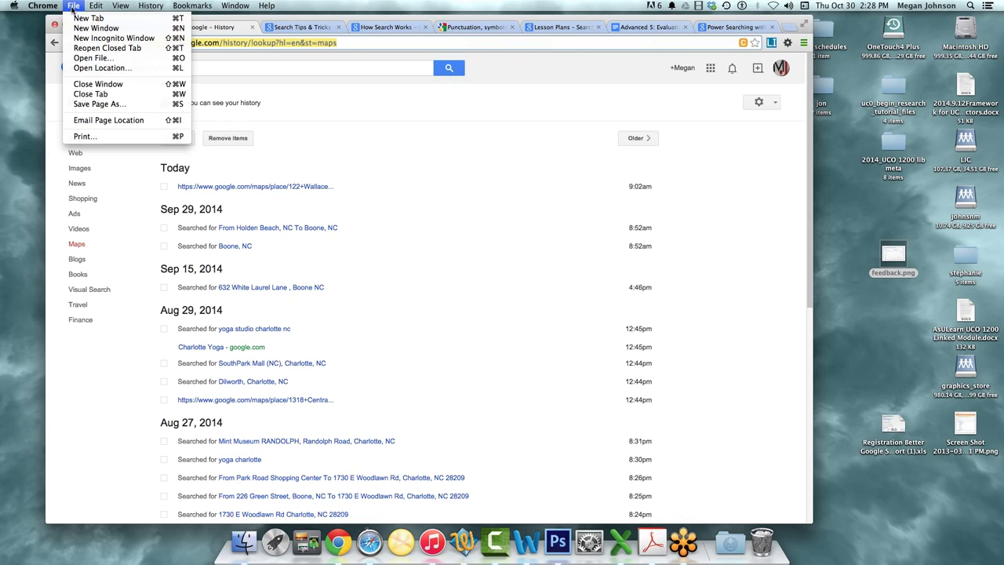
pyautogui.click(94, 38)
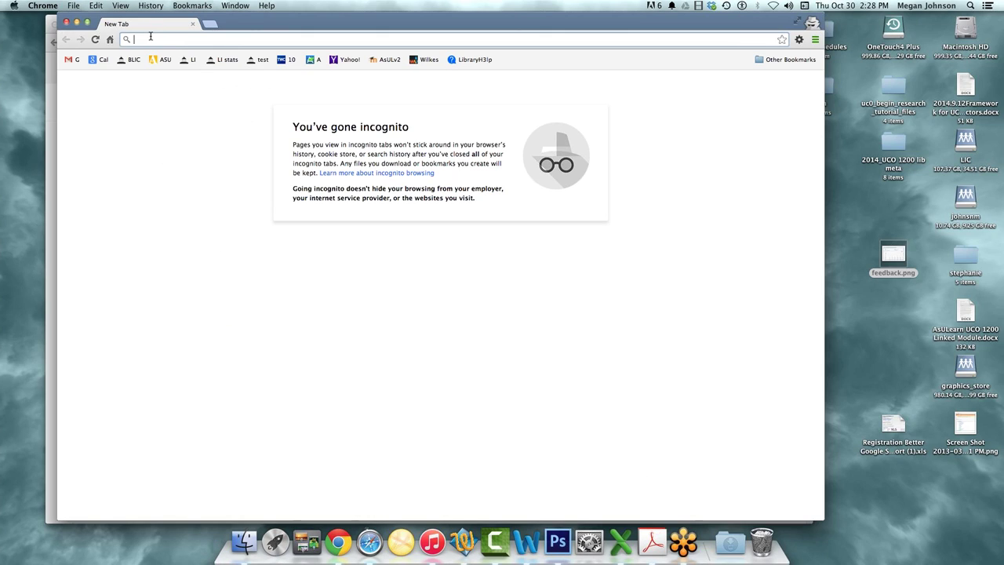
# Search for divorce in nc in the incognito window and look through the results
pyautogui.write('divorce in nc')
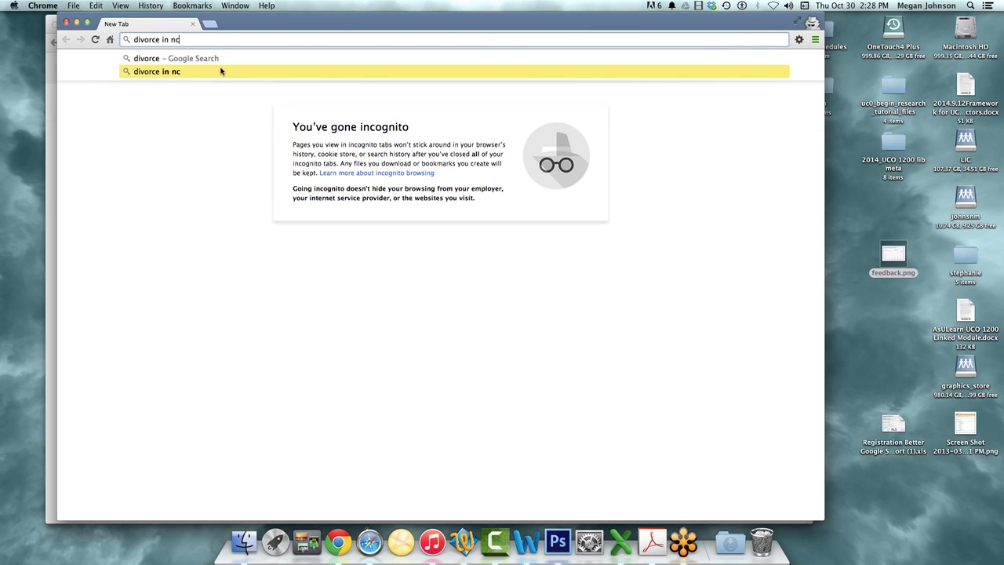
pyautogui.click(220, 71)
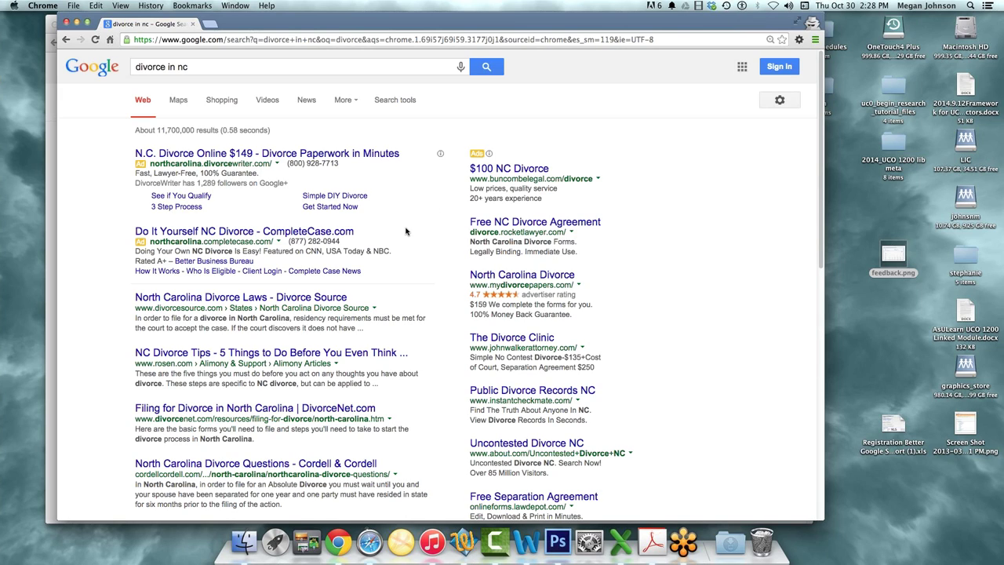
pyautogui.scroll(-1, 405, 231)
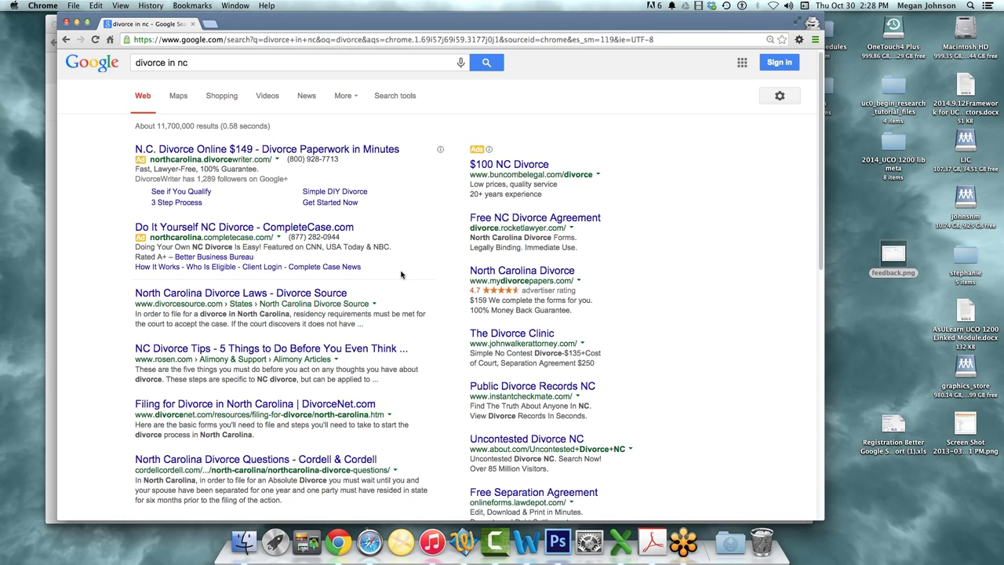
pyautogui.scroll(-1, 401, 328)
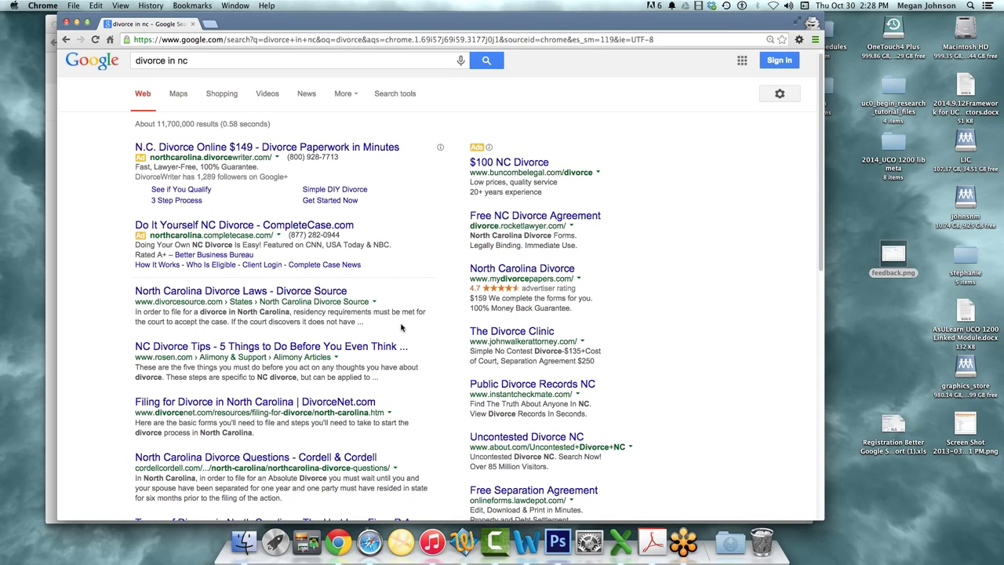
pyautogui.scroll(-1, 401, 328)
pyautogui.scroll(2, 594, 123)
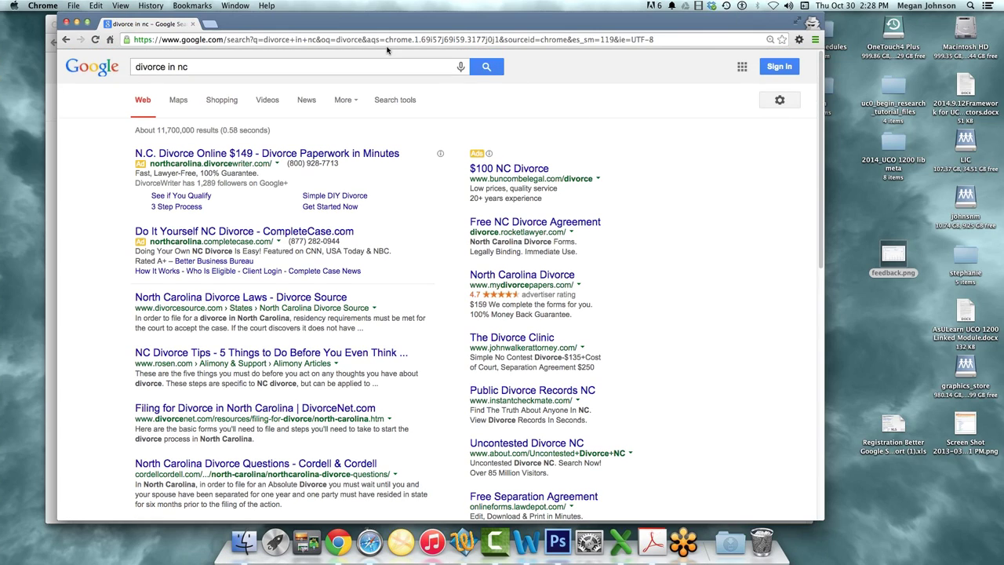
# Close the incognito window, then switch to Safari and resize and reposition its Google window to fit on the desktop
pyautogui.moveTo(329, 29); pyautogui.dragTo(323, 62)
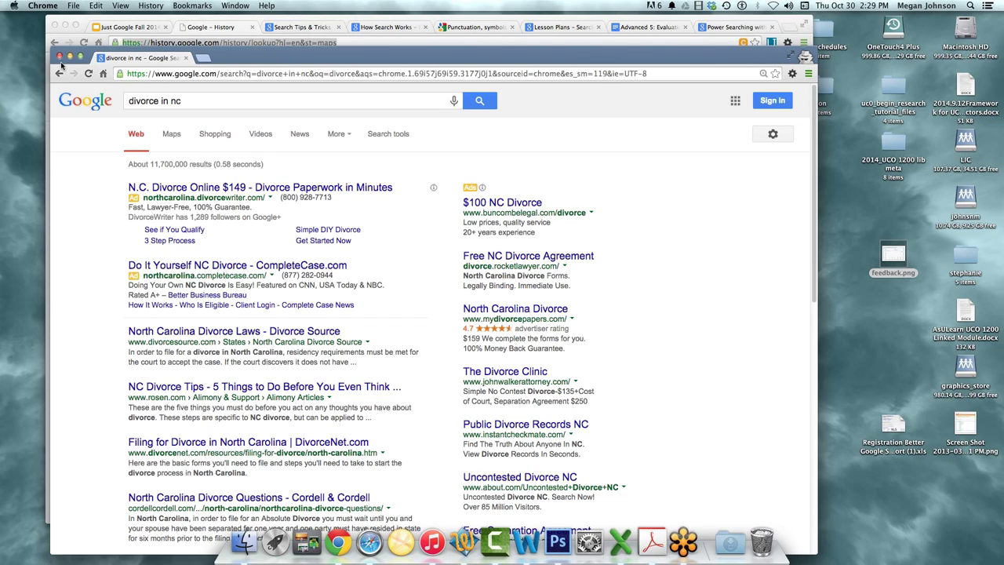
pyautogui.click(59, 58)
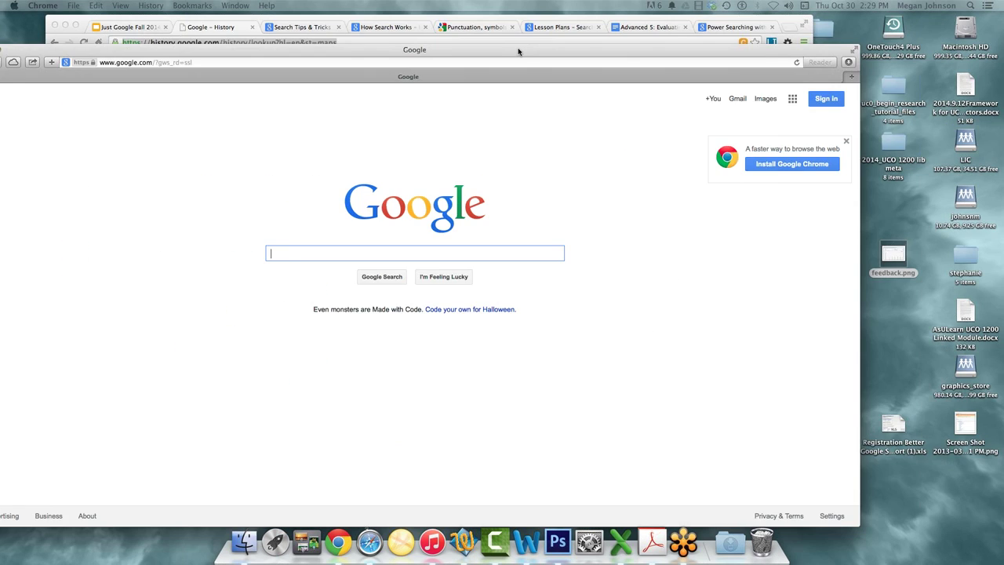
pyautogui.moveTo(567, 41); pyautogui.dragTo(419, 61)
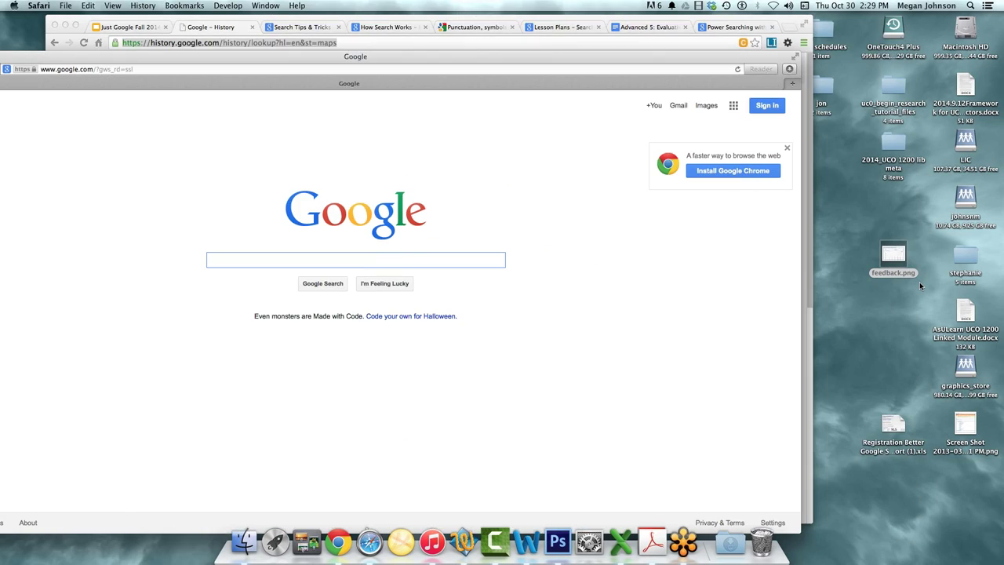
pyautogui.moveTo(800, 283); pyautogui.dragTo(575, 305)
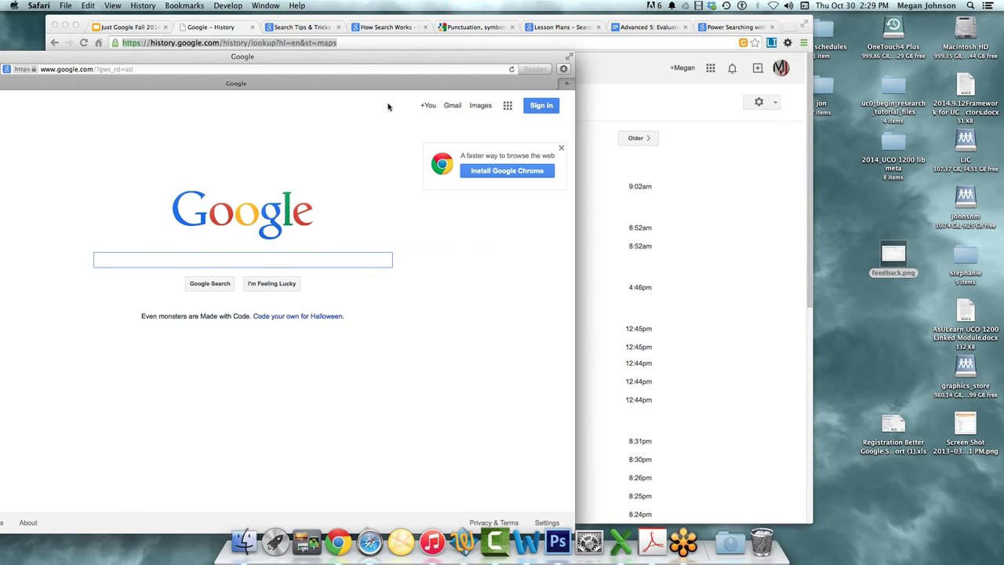
pyautogui.moveTo(390, 61); pyautogui.dragTo(590, 57)
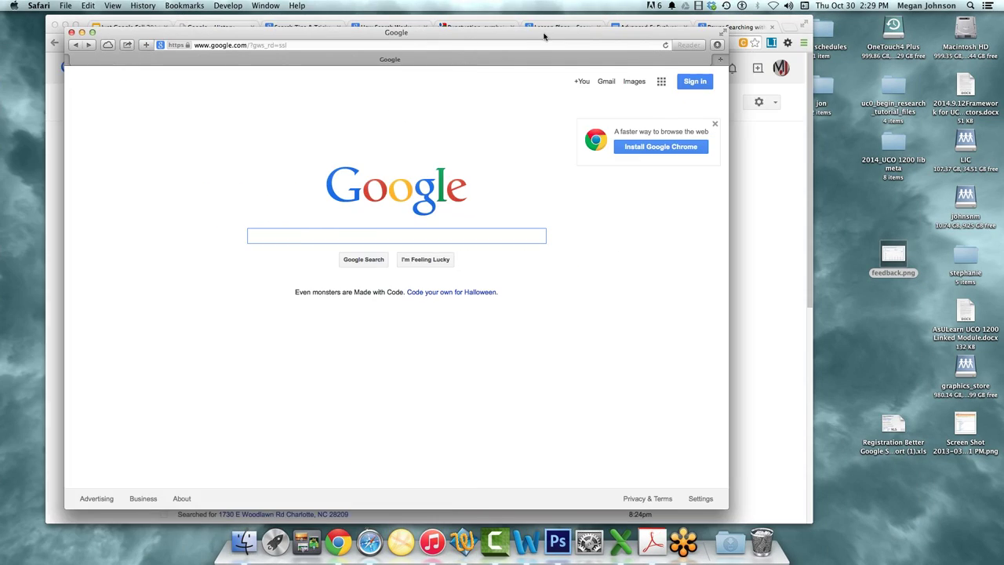
# Open Safari's full browsing history and look through today's entries and the earlier dates
pyautogui.click(142, 7)
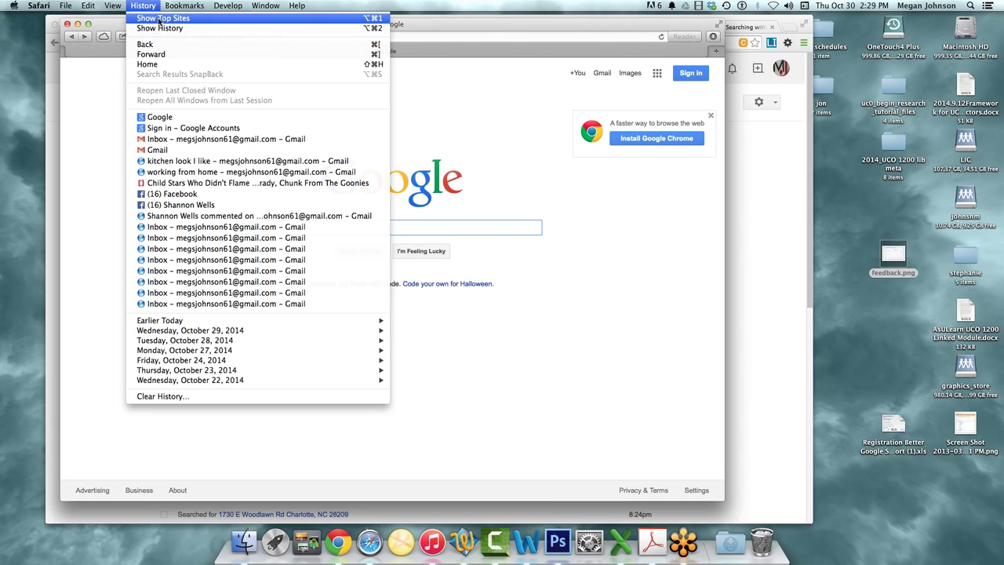
pyautogui.click(161, 28)
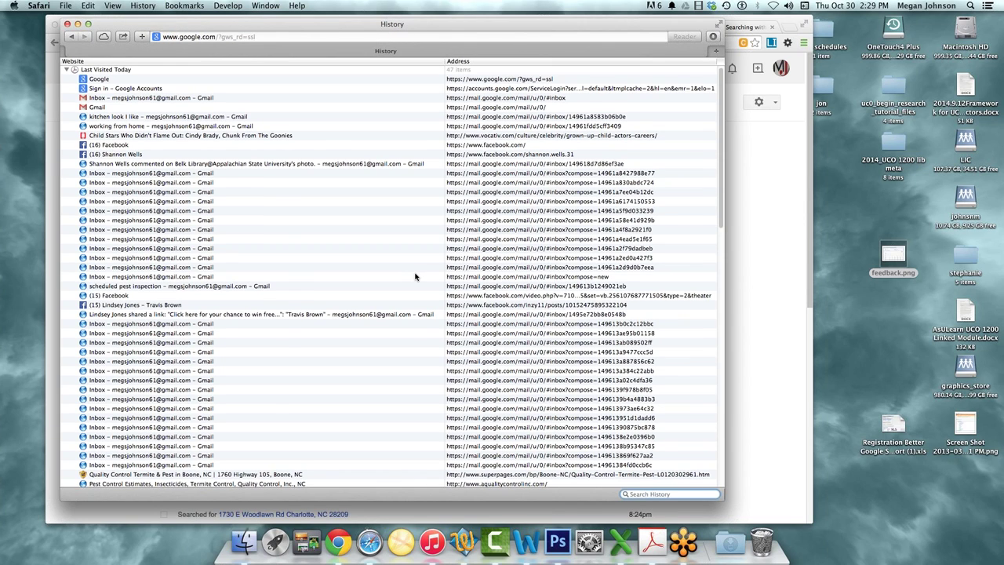
pyautogui.scroll(-10, 407, 270)
pyautogui.scroll(-5, 415, 276)
pyautogui.scroll(10, 415, 277)
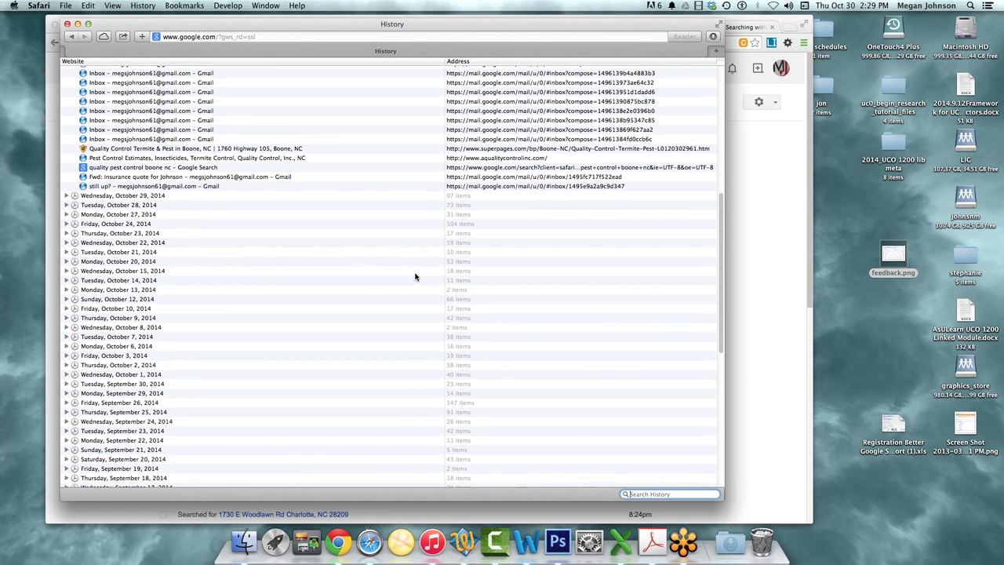
pyautogui.scroll(10, 415, 276)
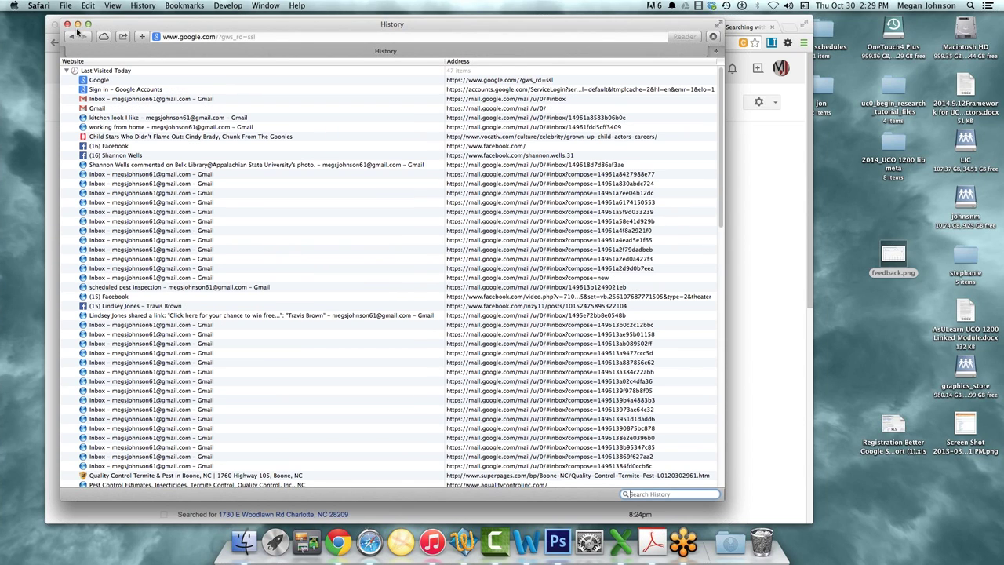
# Clear Safari's entire browsing history, also resetting Top Sites
pyautogui.click(143, 5)
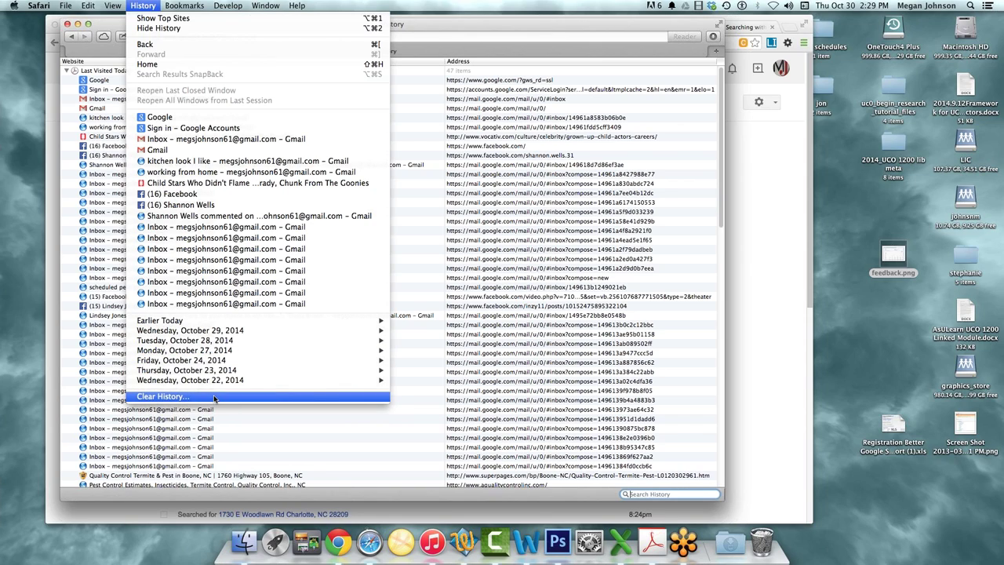
pyautogui.click(309, 396)
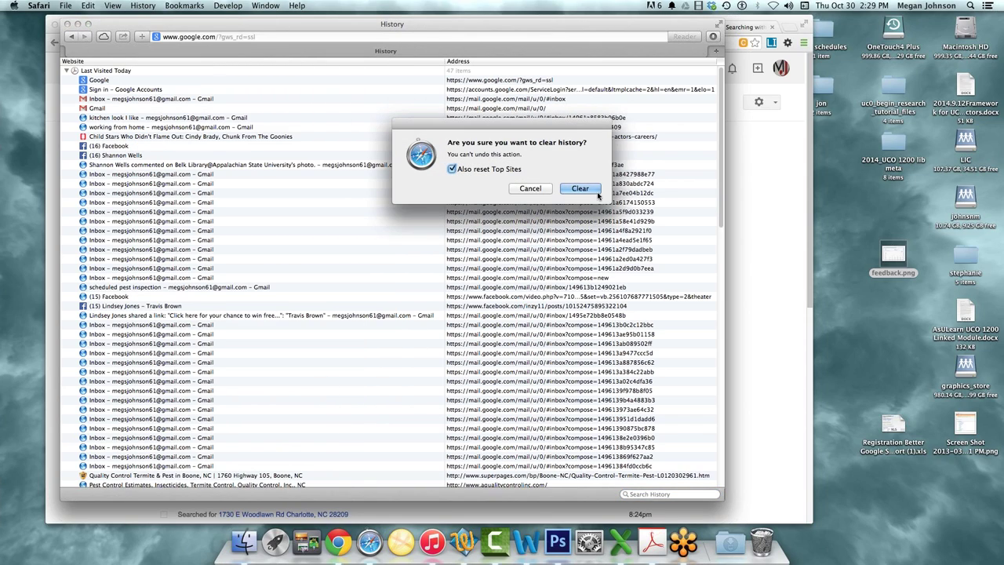
pyautogui.click(580, 189)
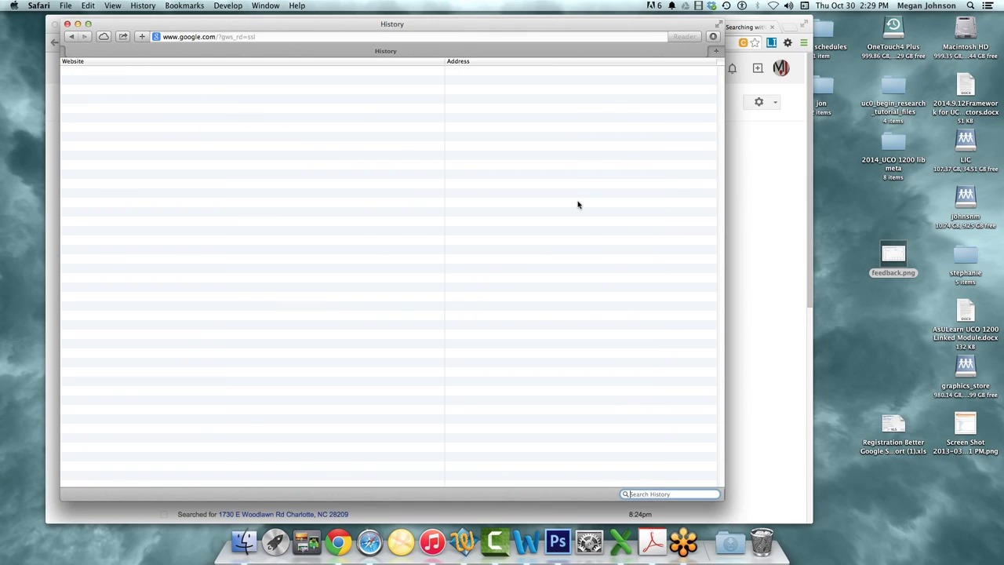
# Return to the Google home page and search for information literacy -acrl to exclude results mentioning acrl
pyautogui.click(71, 37)
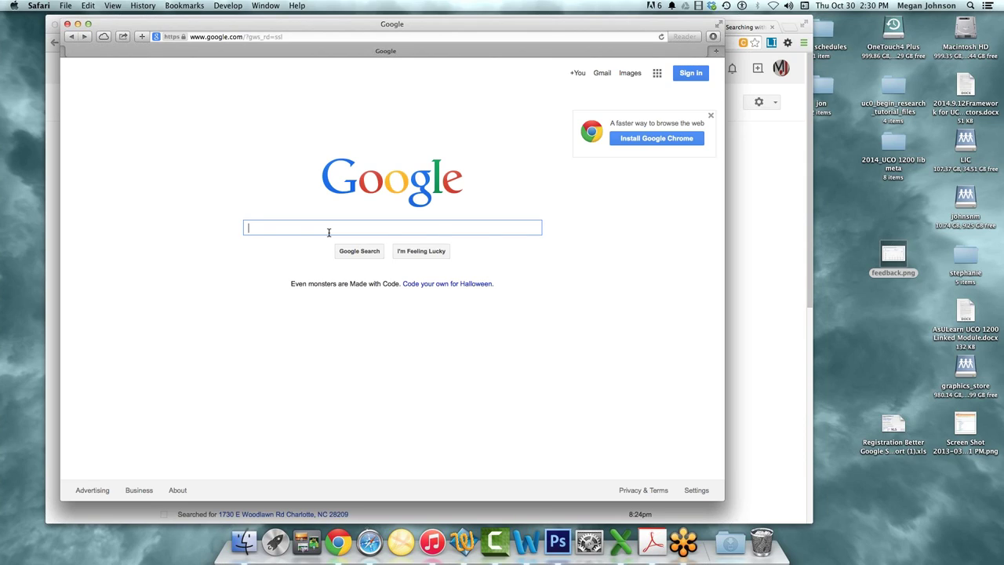
pyautogui.write('in')
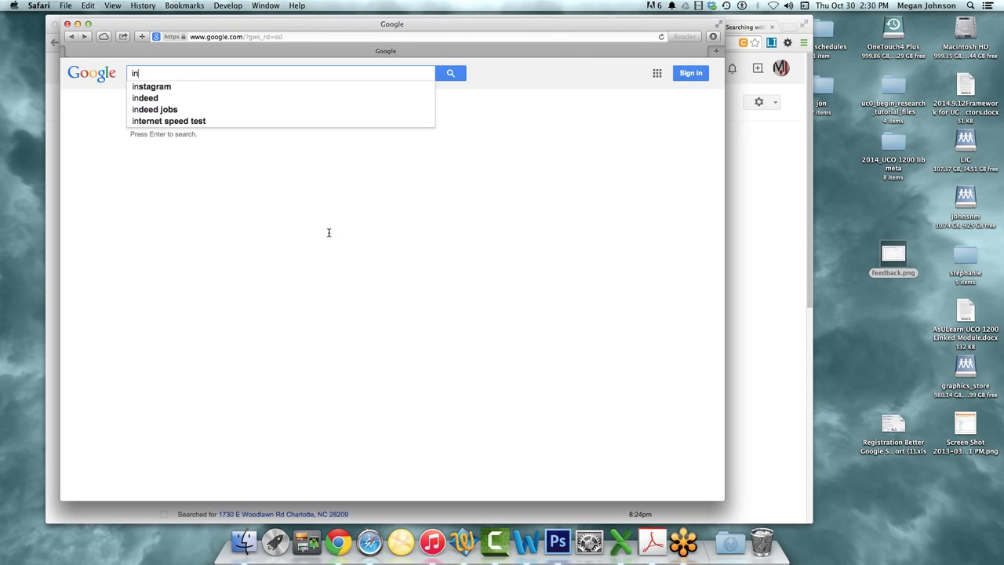
pyautogui.write('formation')
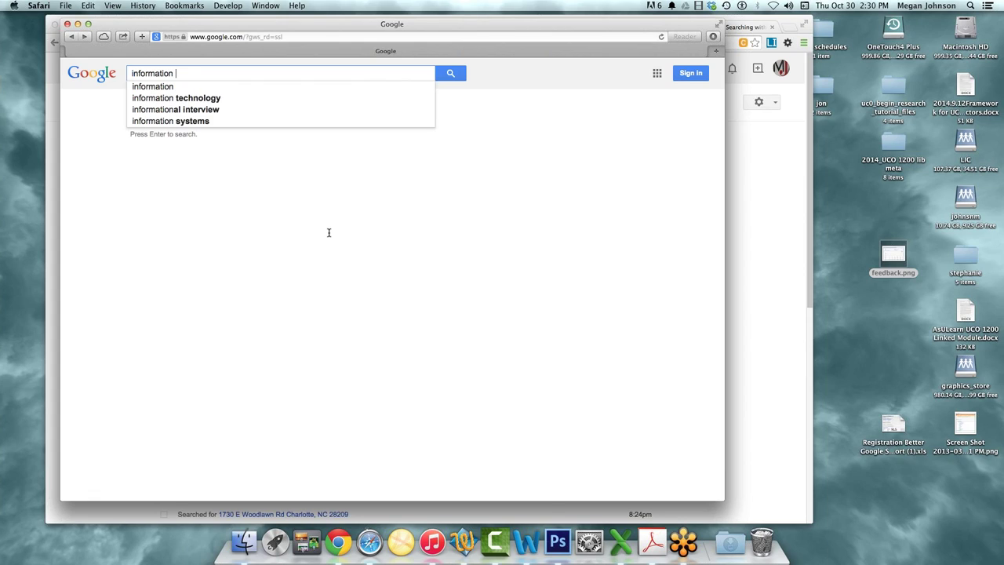
pyautogui.write(' li')
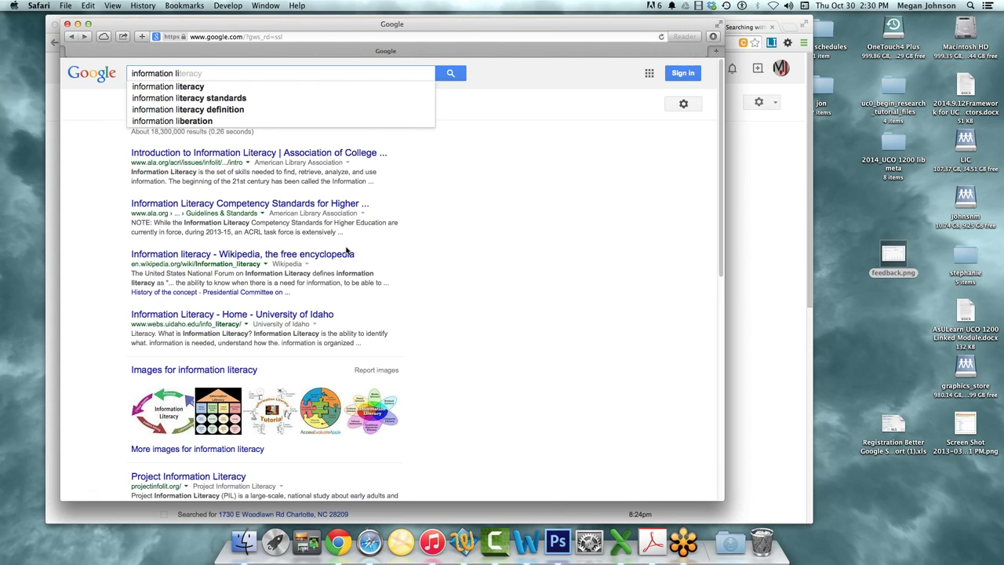
pyautogui.click(306, 86)
pyautogui.click(277, 74)
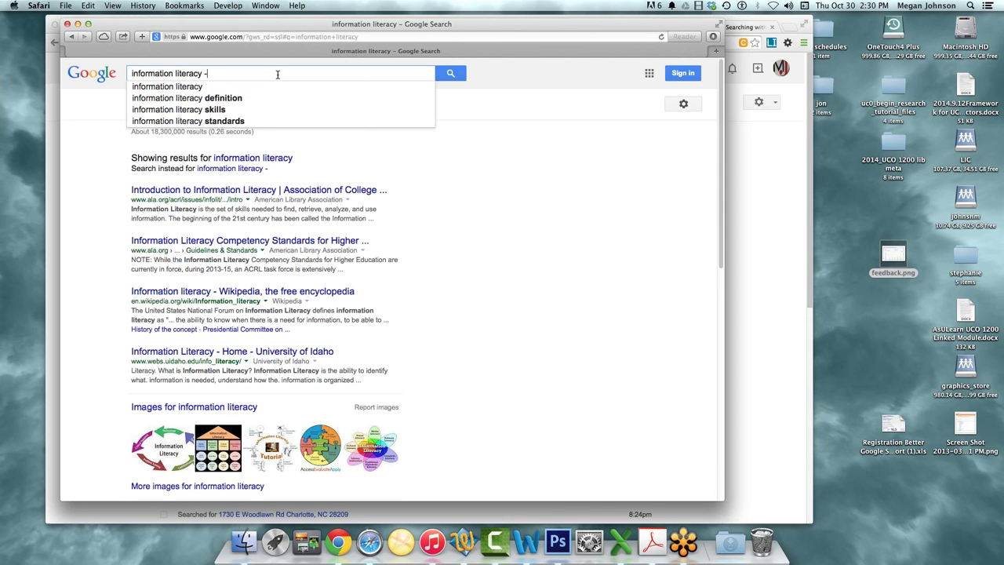
pyautogui.write('-acrl')
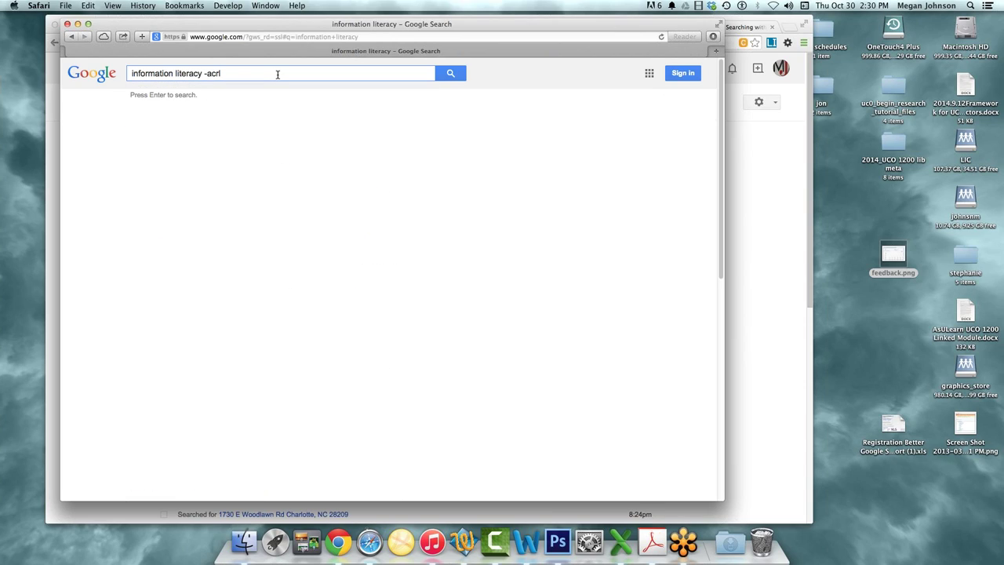
pyautogui.press('Return')
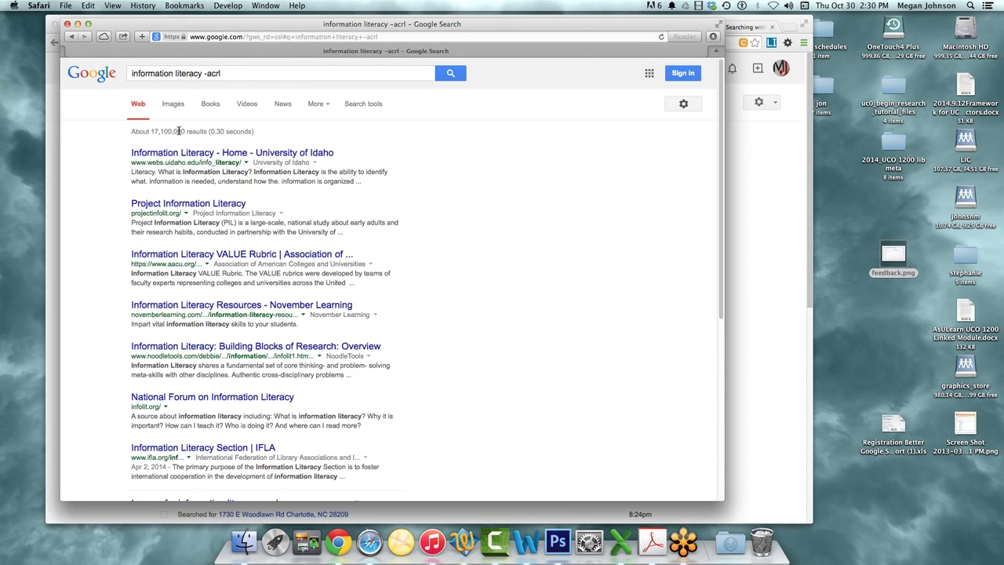
# Enclose information literacy in quotation marks as an exact phrase, keeping -acrl in the query, and rerun the search
pyautogui.click(202, 74)
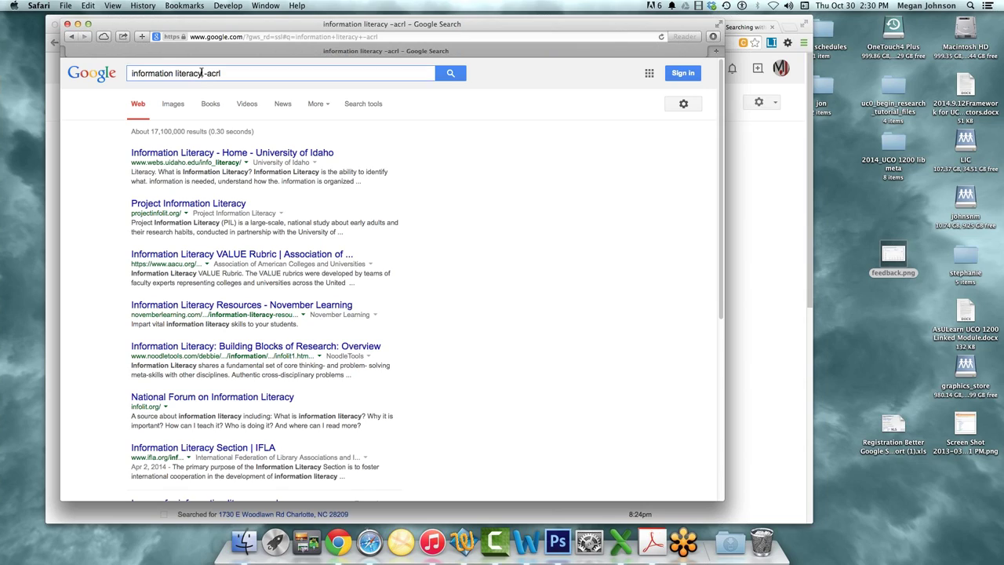
pyautogui.write('"')
pyautogui.press('Left')
pyautogui.press('Left')
pyautogui.press('Left')
pyautogui.press('Left')
pyautogui.press('Left')
pyautogui.press('Left')
pyautogui.press('Left')
pyautogui.press('Left')
pyautogui.press('Left')
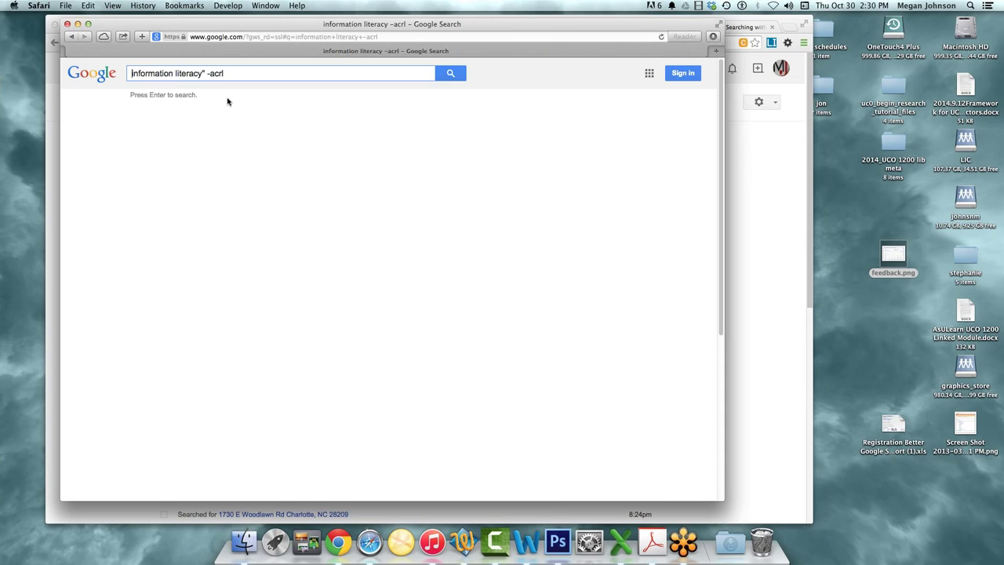
pyautogui.write('"')
pyautogui.press('Return')
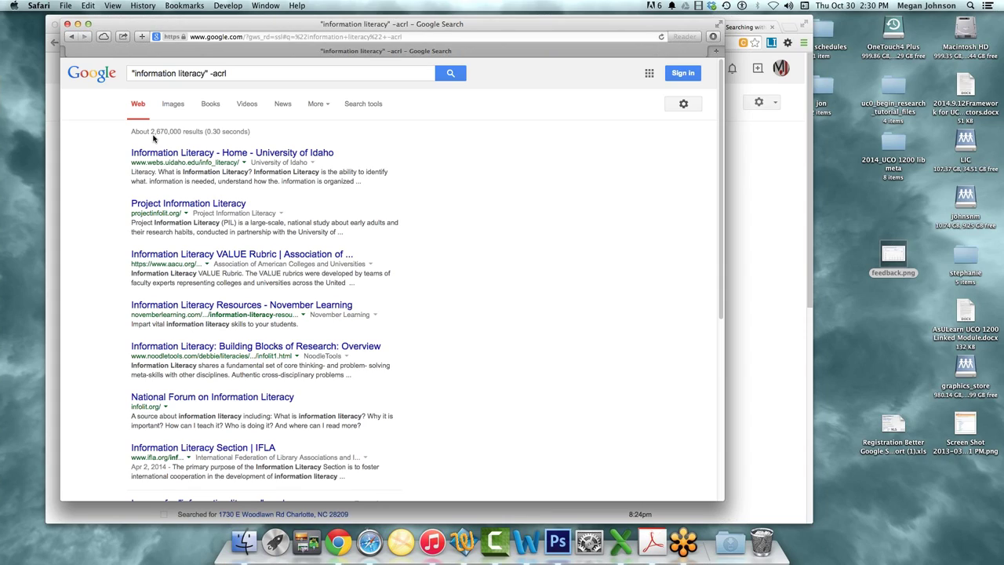
# Add undergraduate format to the query, run it, and view the article on Faculty-Librarian Collaboration before returning to the results
pyautogui.click(239, 74)
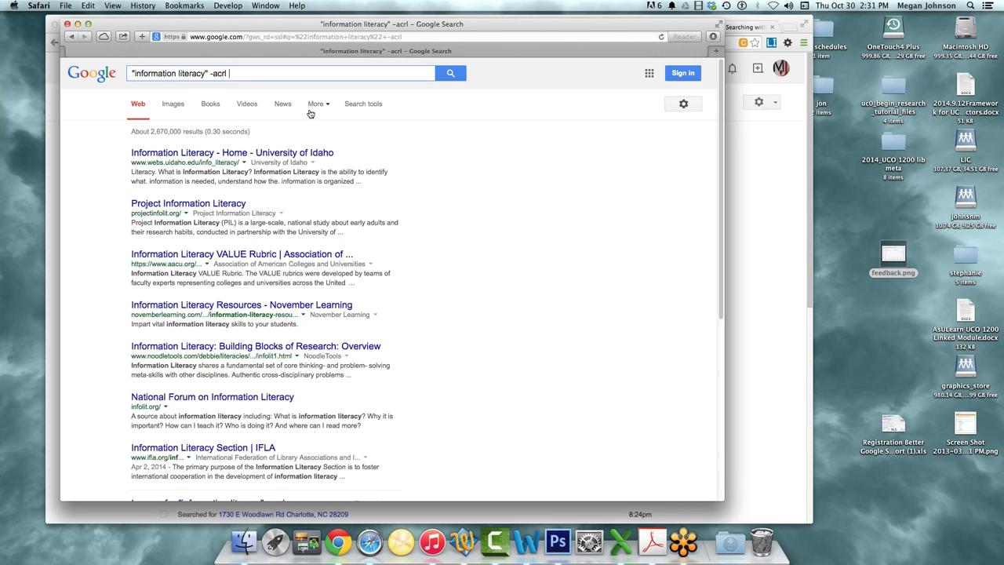
pyautogui.write('ung')
pyautogui.write('ergar')
pyautogui.press('BackSpace')
pyautogui.press('BackSpace')
pyautogui.write('raduate format')
pyautogui.press('Return')
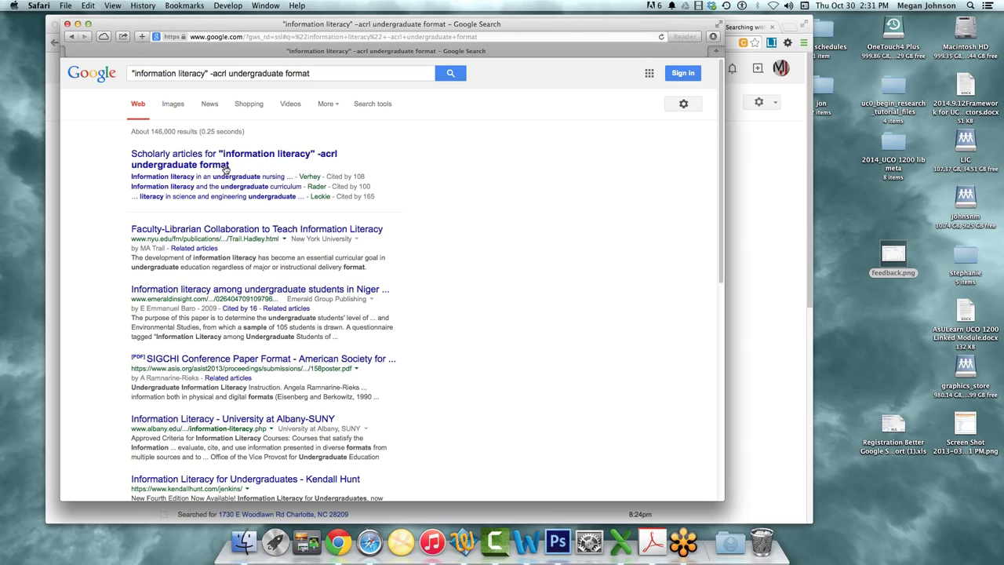
pyautogui.click(252, 233)
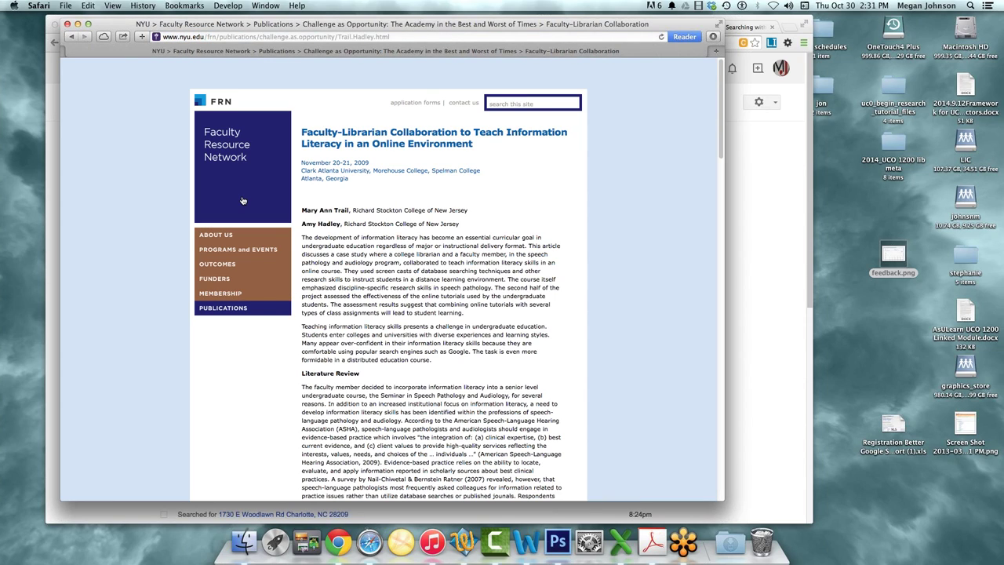
pyautogui.click(72, 37)
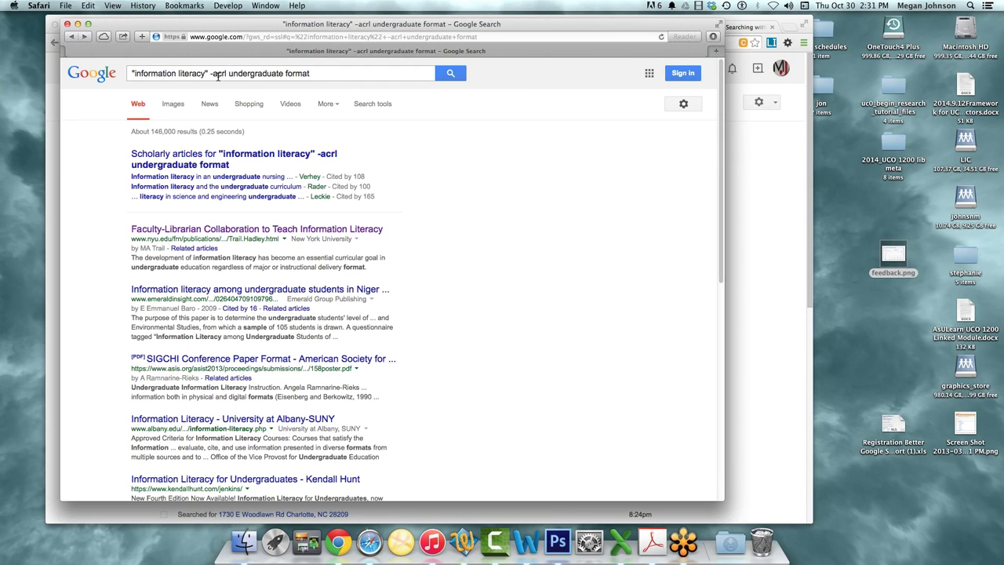
# Open Advanced Search for the current query and clear undergraduate format from the "all these words" criterion
pyautogui.click(683, 104)
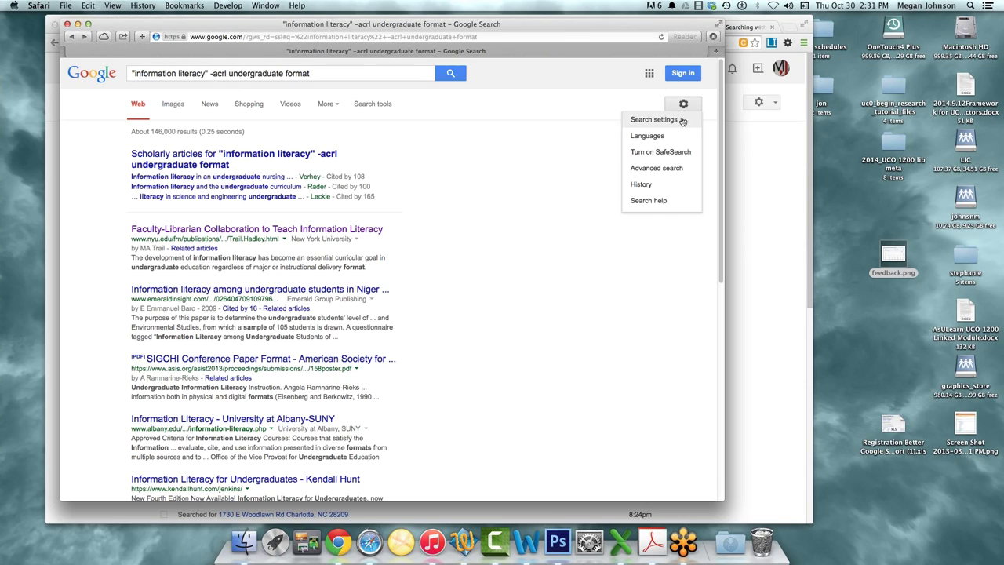
pyautogui.click(666, 167)
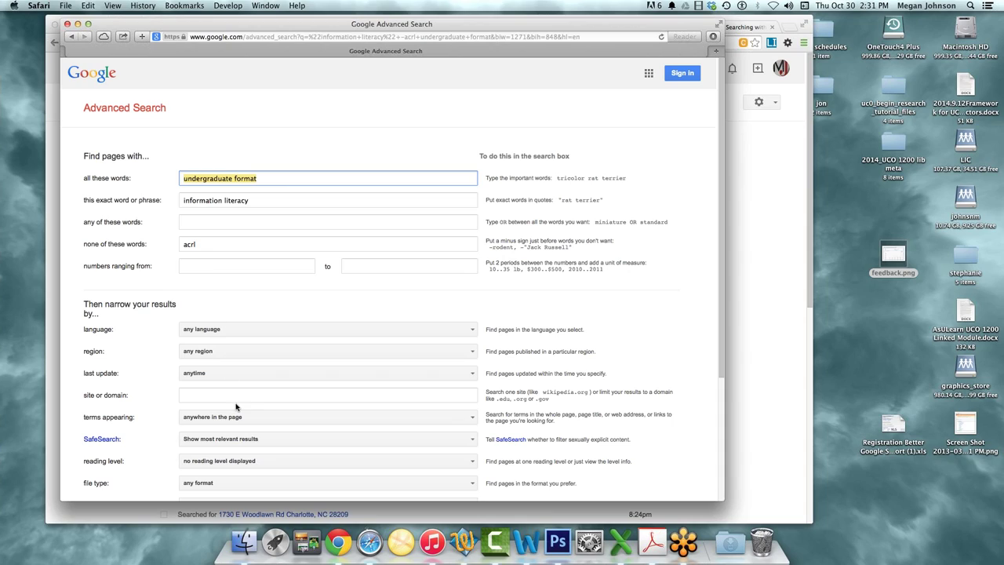
pyautogui.click(260, 178)
pyautogui.moveTo(259, 178); pyautogui.dragTo(141, 177)
pyautogui.press('BackSpace')
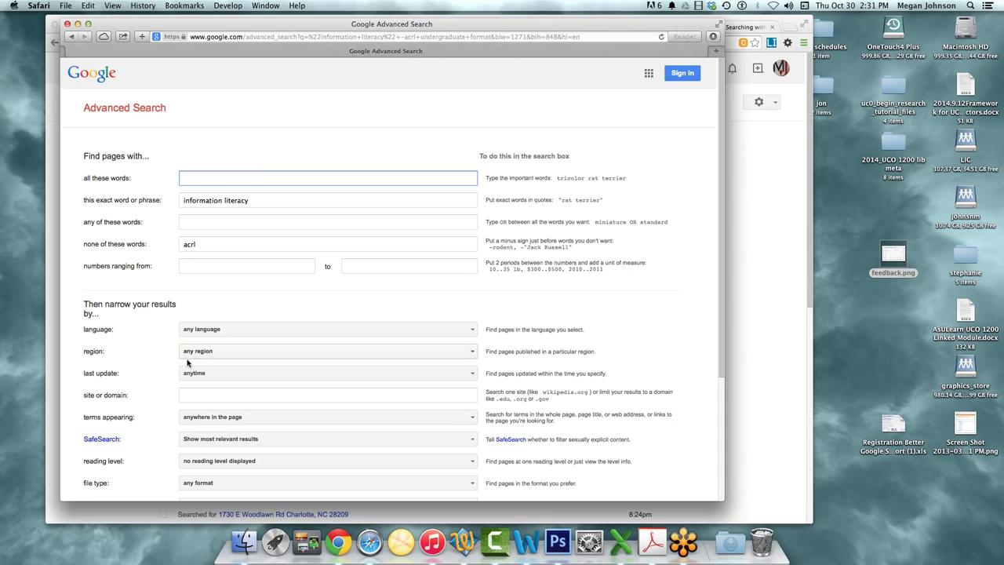
# Restrict where the terms appear to "in the title of the page" and run the advanced search
pyautogui.click(270, 418)
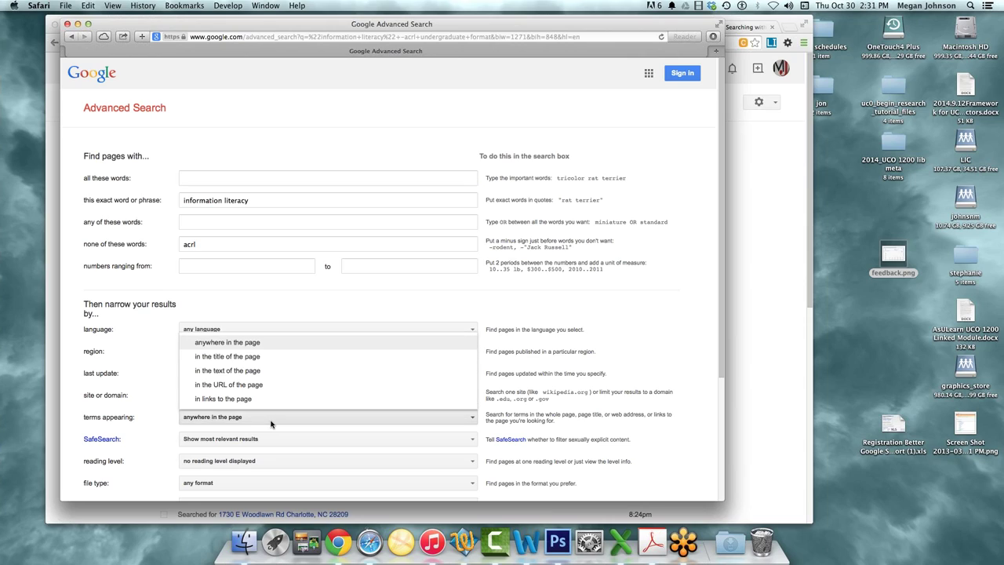
pyautogui.click(271, 357)
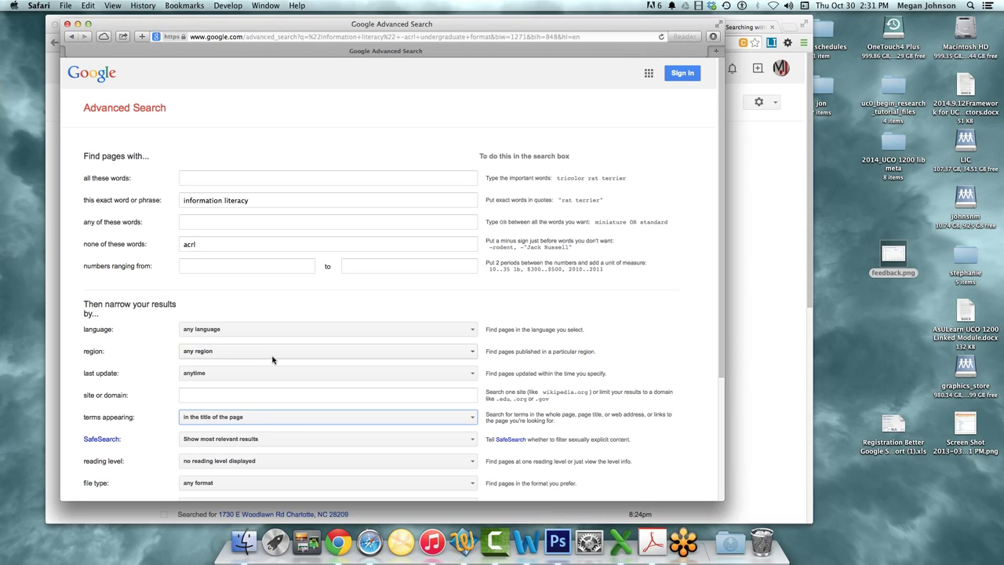
pyautogui.click(278, 422)
pyautogui.click(271, 420)
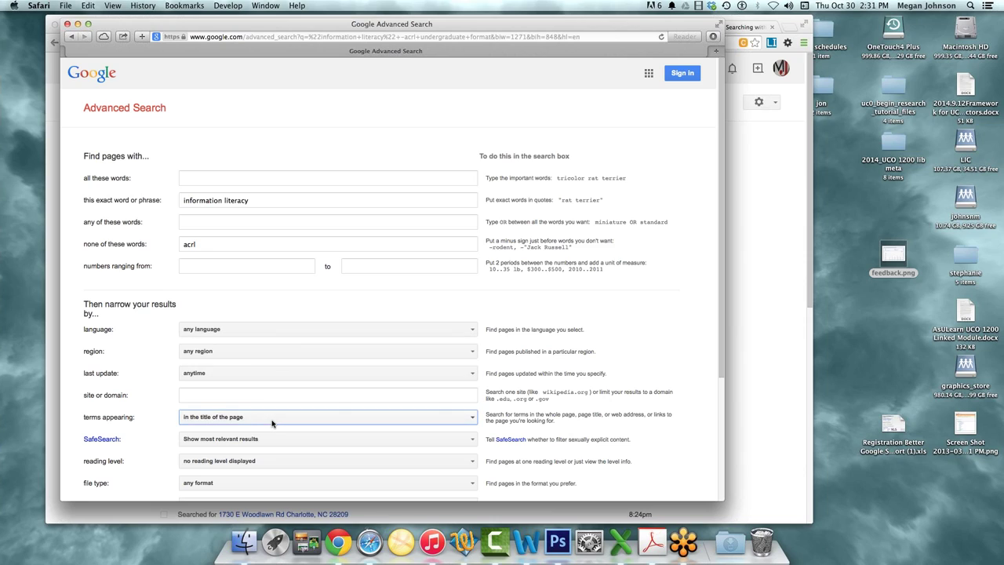
pyautogui.scroll(-1, 272, 424)
pyautogui.scroll(-5, 272, 424)
pyautogui.click(432, 368)
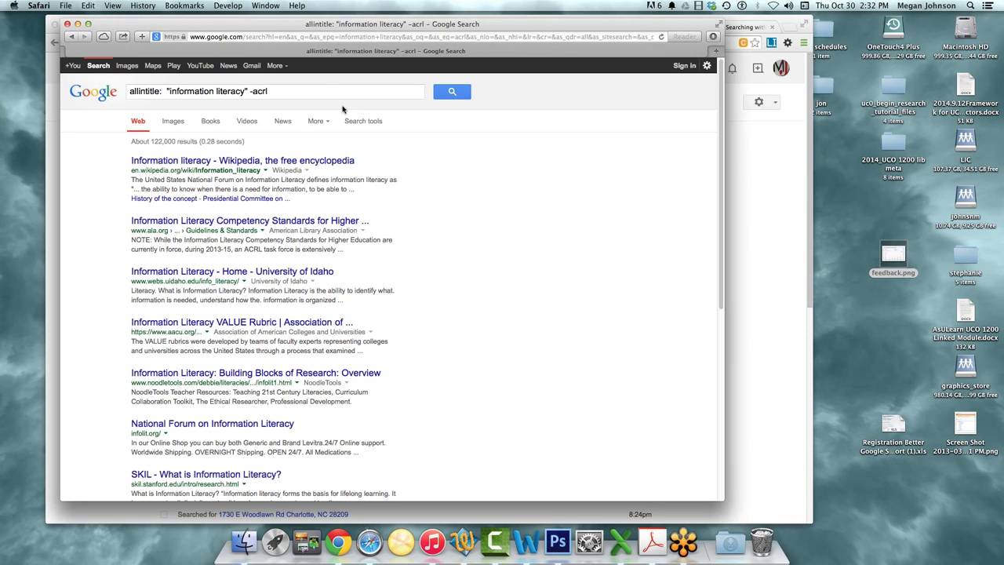
# Clear the whole allintitle query from the Google search box
pyautogui.click(287, 93)
pyautogui.press('super+a')
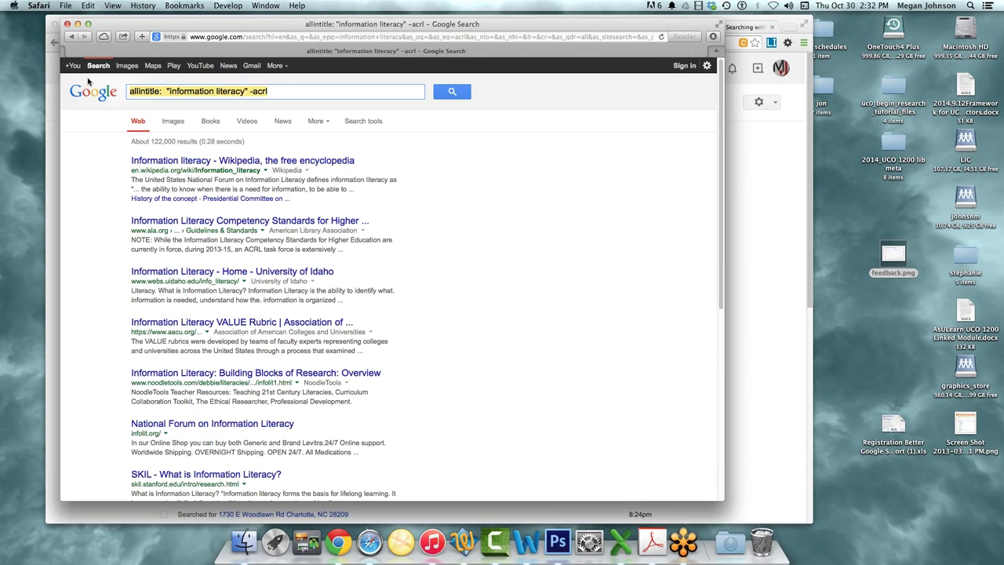
pyautogui.press('BackSpace')
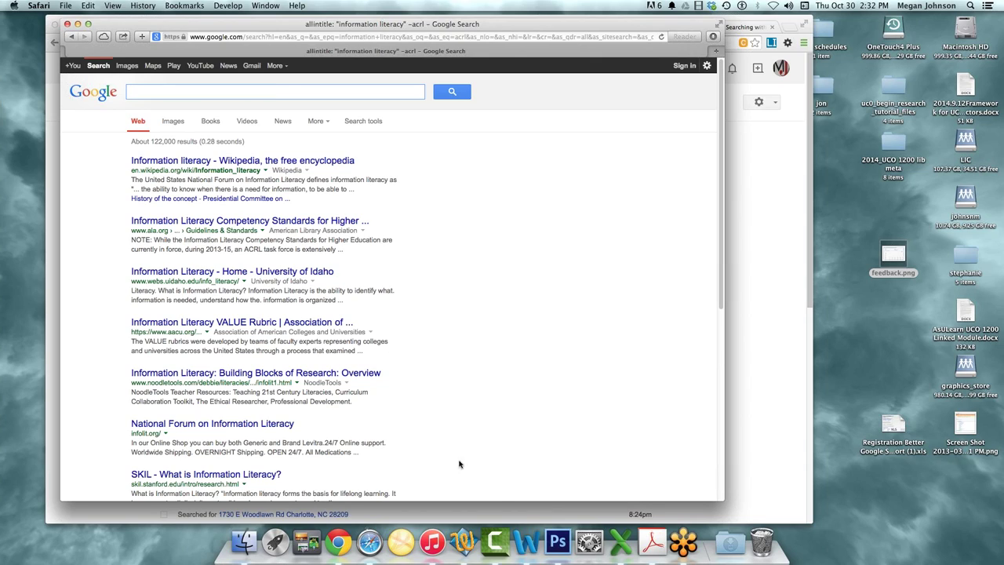
# Run a Google search for info:appstate.edu
pyautogui.scroll(-1, 392, 329)
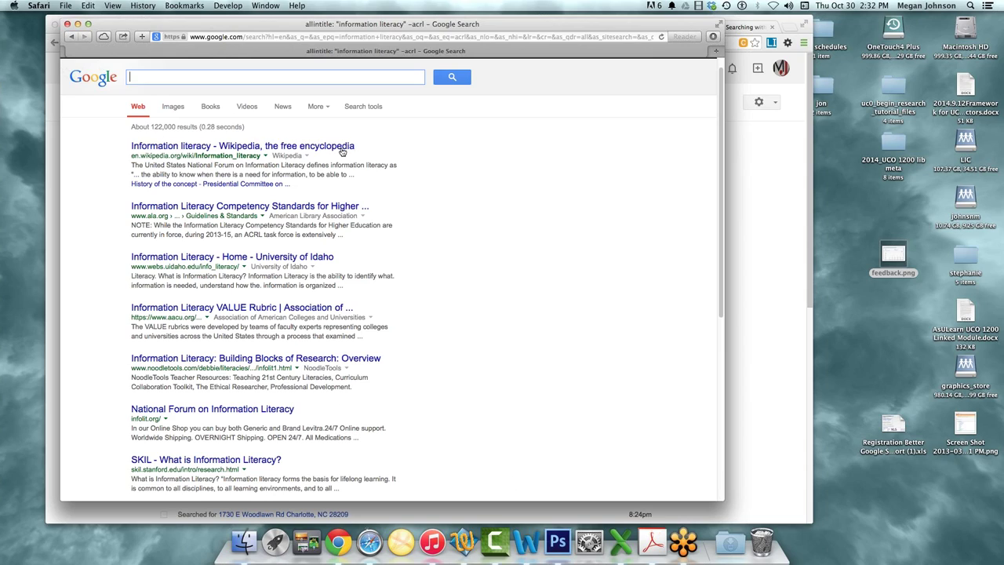
pyautogui.scroll(1, 235, 137)
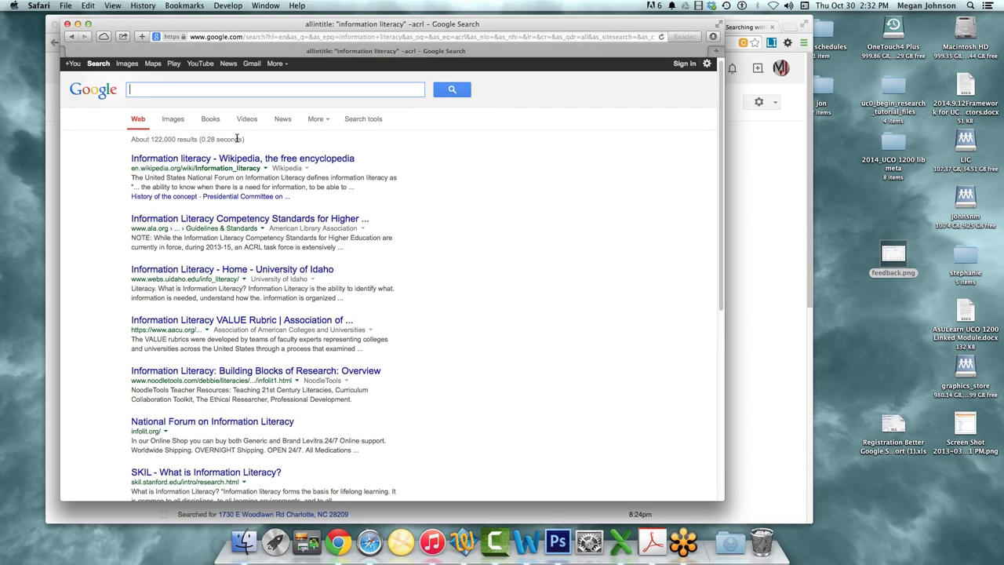
pyautogui.write('in')
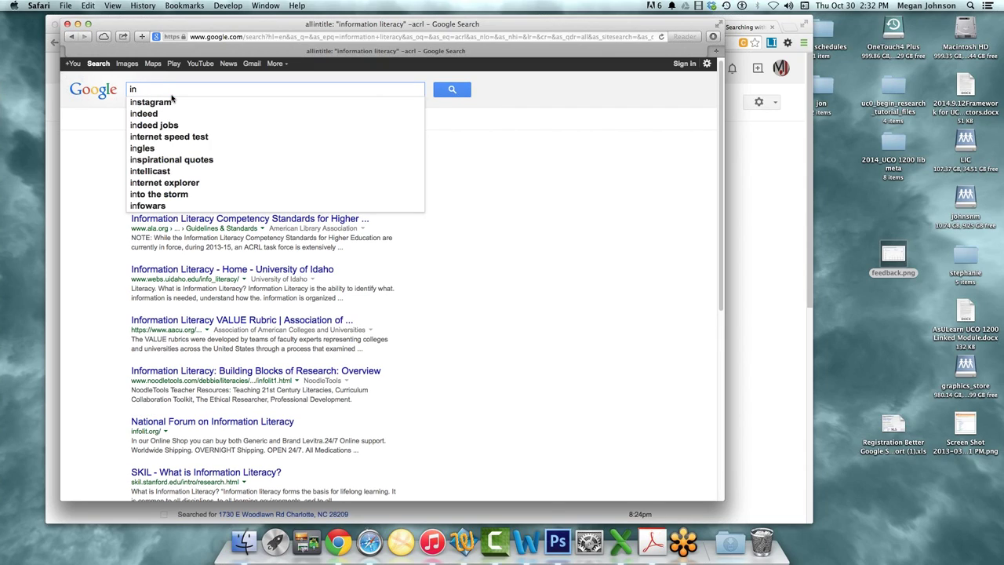
pyautogui.write('fo:')
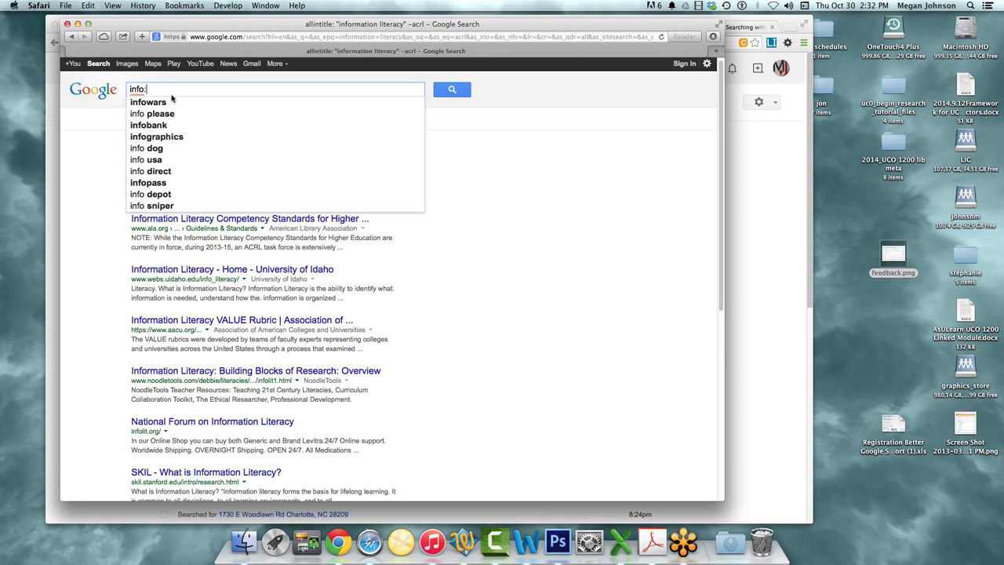
pyautogui.write('appstat')
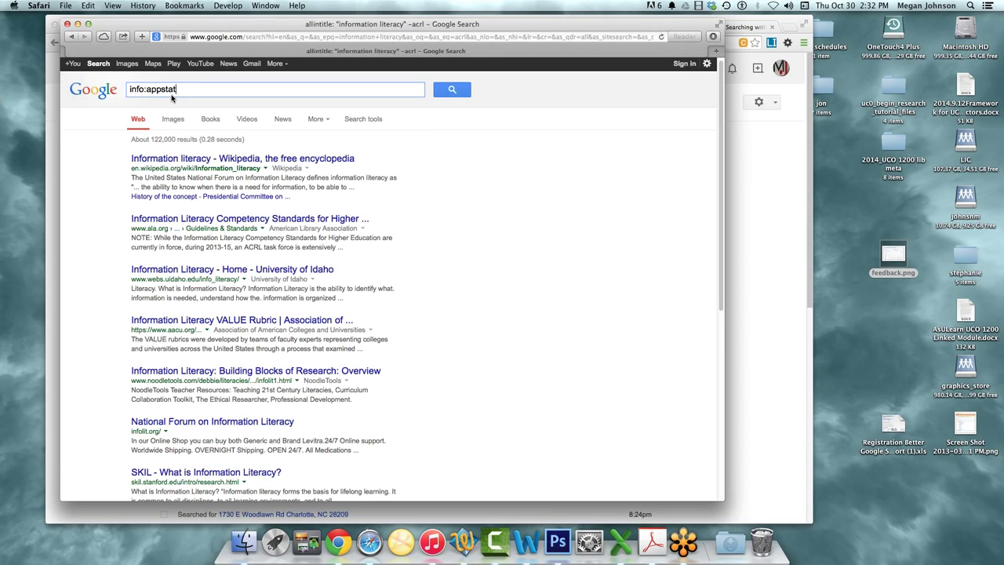
pyautogui.write('e.edu')
pyautogui.press('Return')
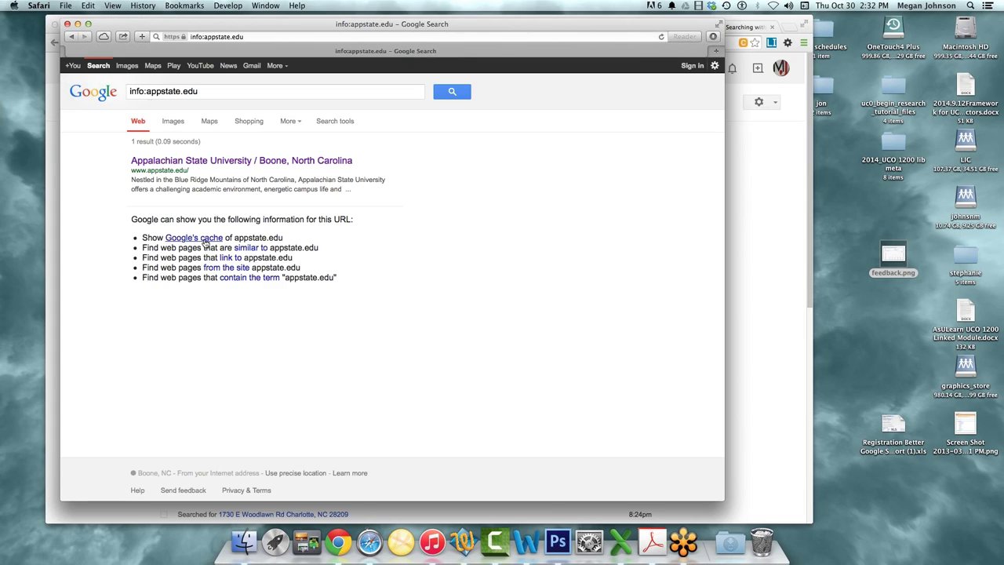
# View the pages similar to appstate.edu and the pages that link to it, returning to the site information after each
pyautogui.click(250, 248)
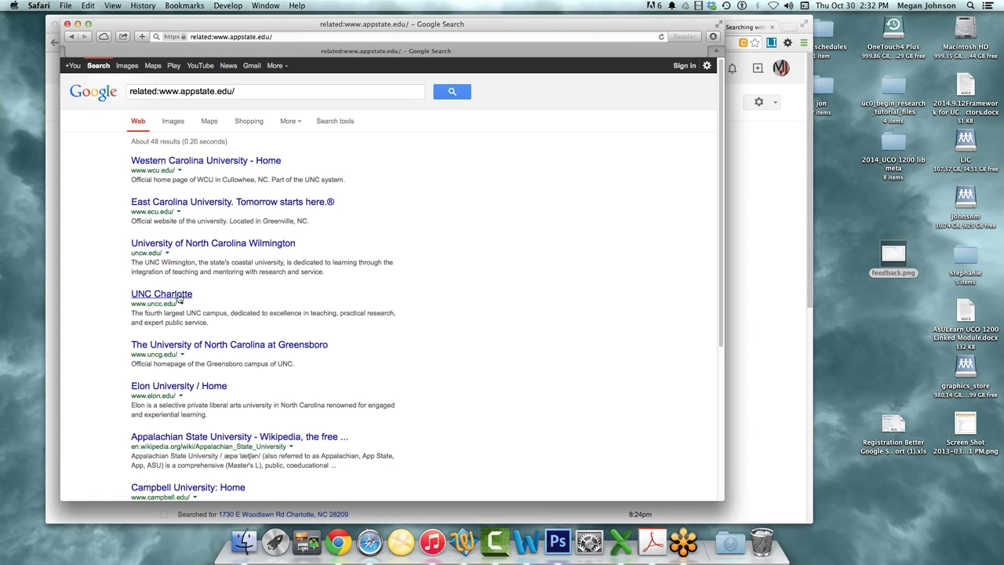
pyautogui.click(73, 37)
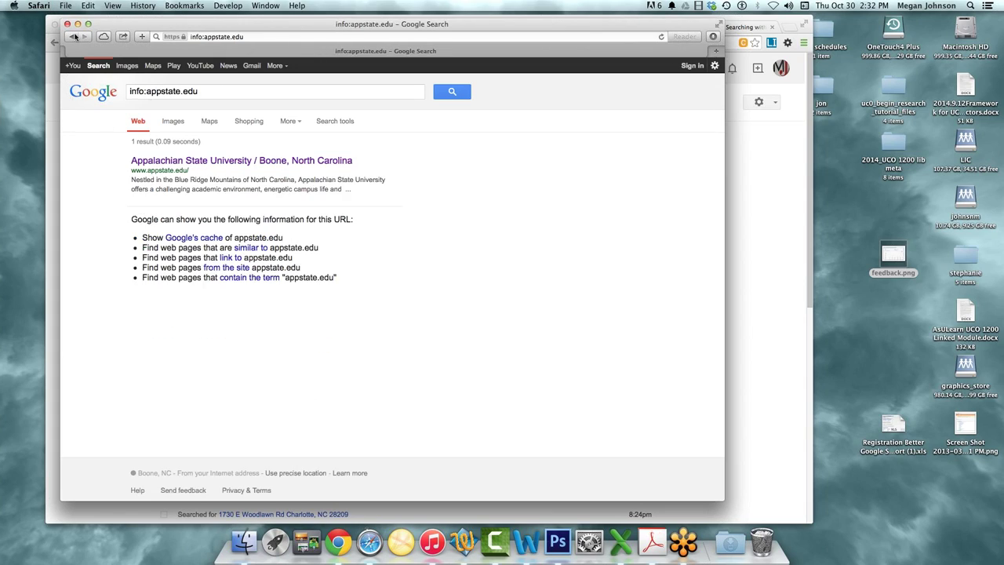
pyautogui.click(230, 258)
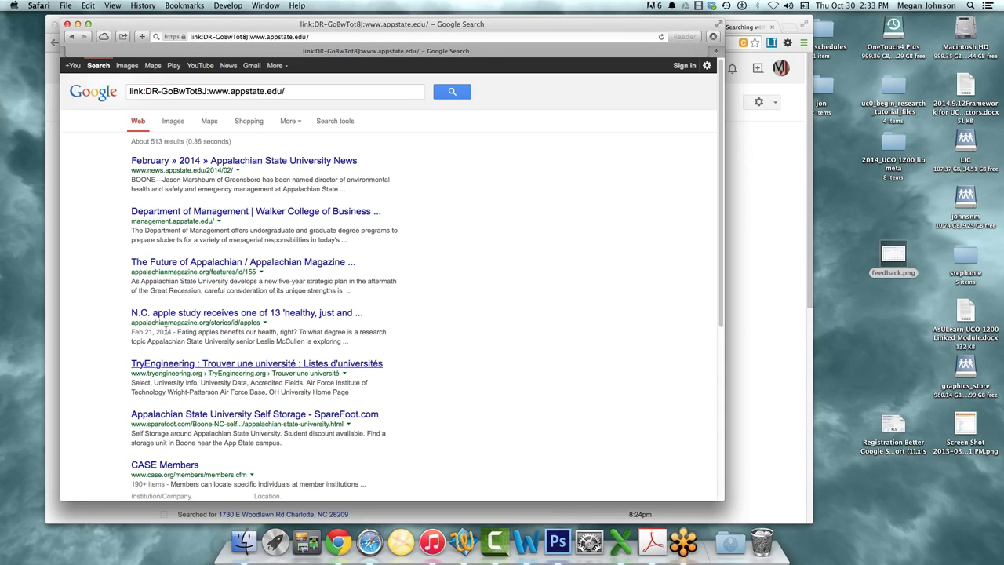
pyautogui.click(71, 38)
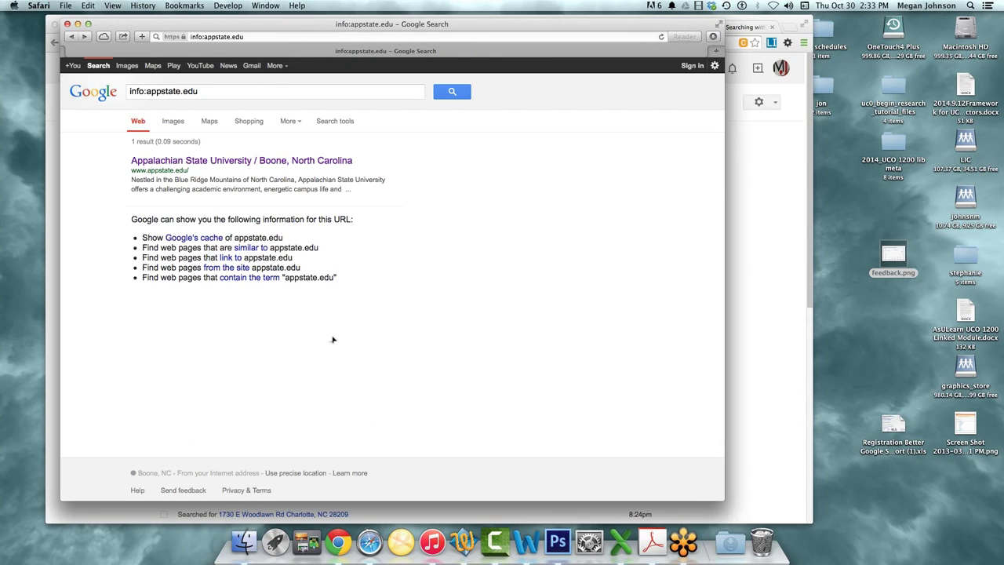
# Find web pages that contain the term "appstate.edu" and look through the results
pyautogui.click(250, 278)
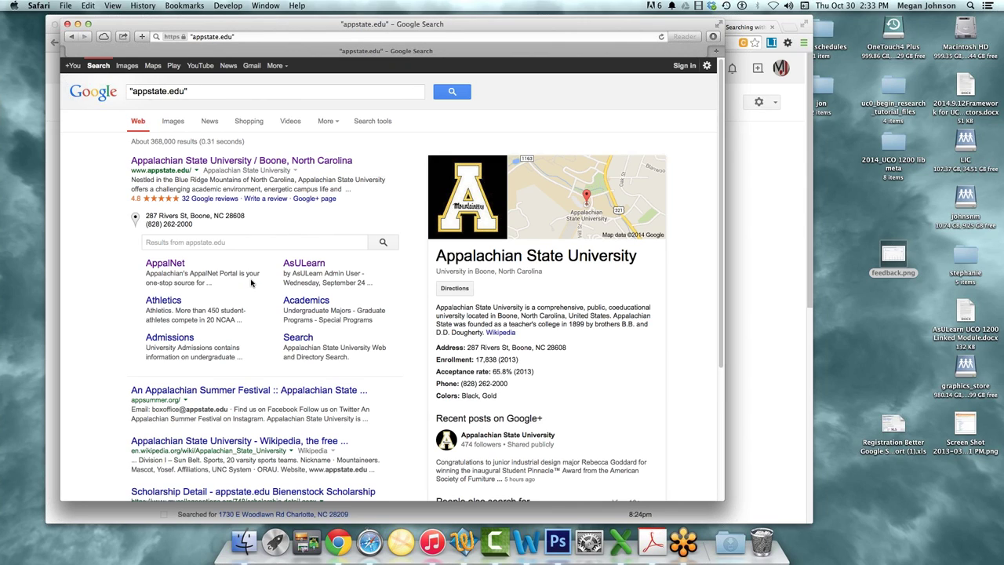
pyautogui.scroll(-1, 251, 283)
pyautogui.scroll(-5, 251, 282)
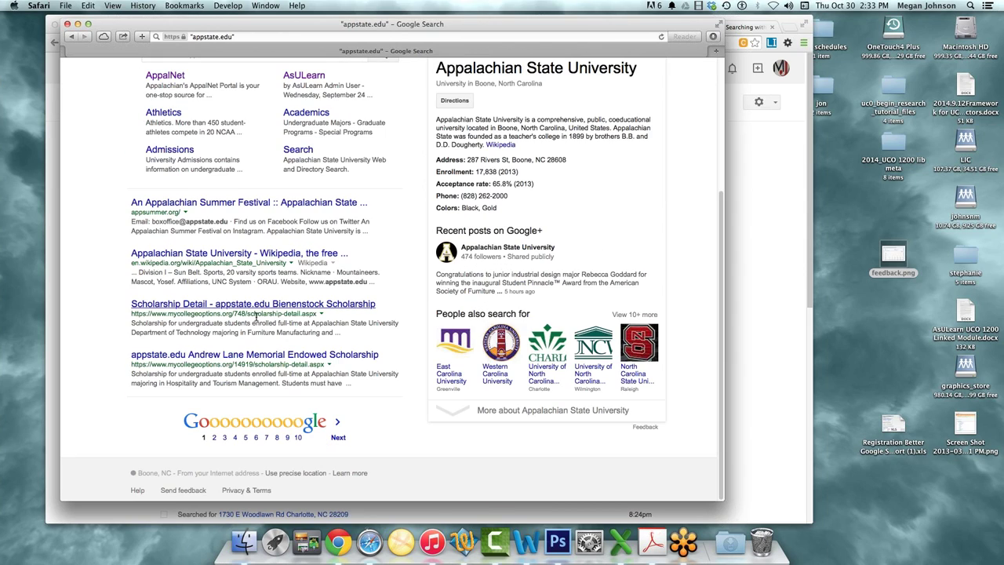
pyautogui.scroll(6, 345, 392)
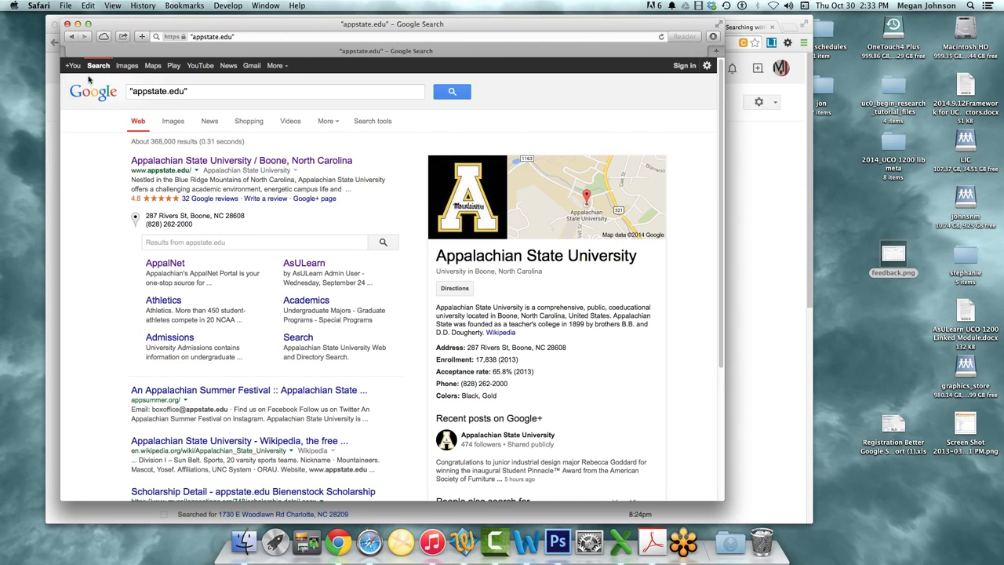
# Try to open the website mkl.org in place of the current search
pyautogui.click(241, 37)
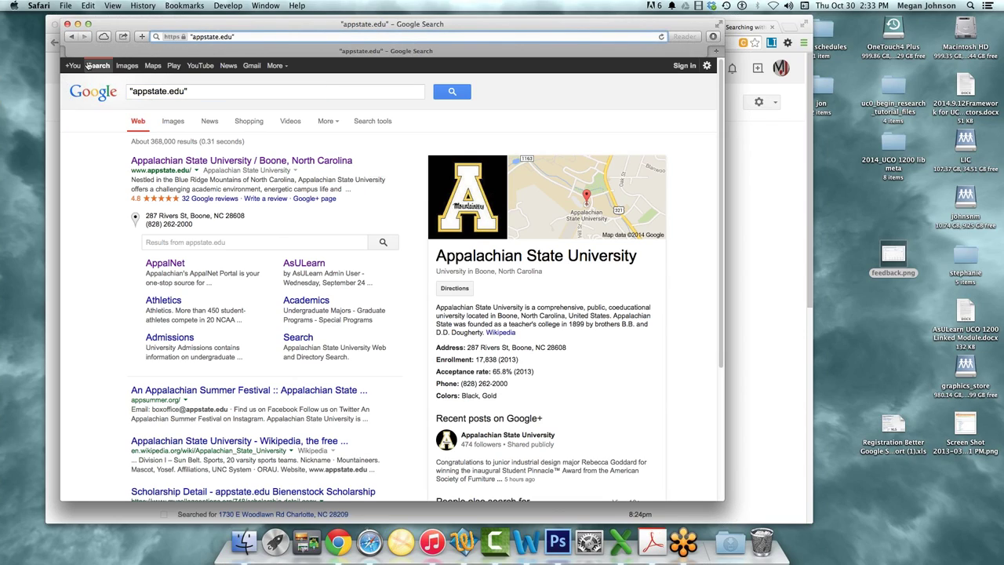
pyautogui.press('BackSpace')
pyautogui.press('BackSpace')
pyautogui.press('BackSpace')
pyautogui.press('BackSpace')
pyautogui.press('BackSpace')
pyautogui.press('BackSpace')
pyautogui.press('BackSpace')
pyautogui.press('BackSpace')
pyautogui.press('BackSpace')
pyautogui.press('BackSpace')
pyautogui.press('BackSpace')
pyautogui.press('BackSpace')
pyautogui.press('BackSpace')
pyautogui.press('BackSpace')
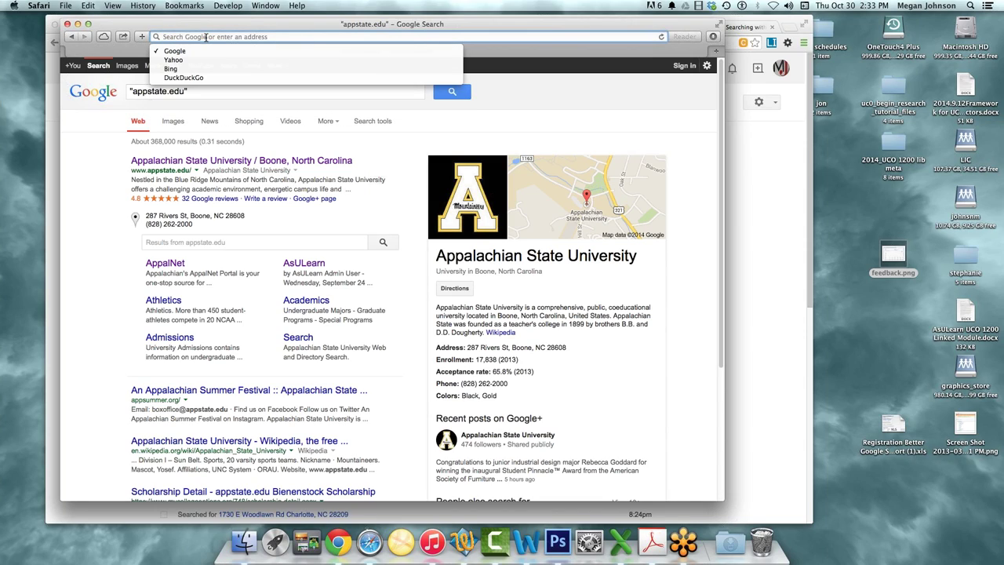
pyautogui.write('mkl.or')
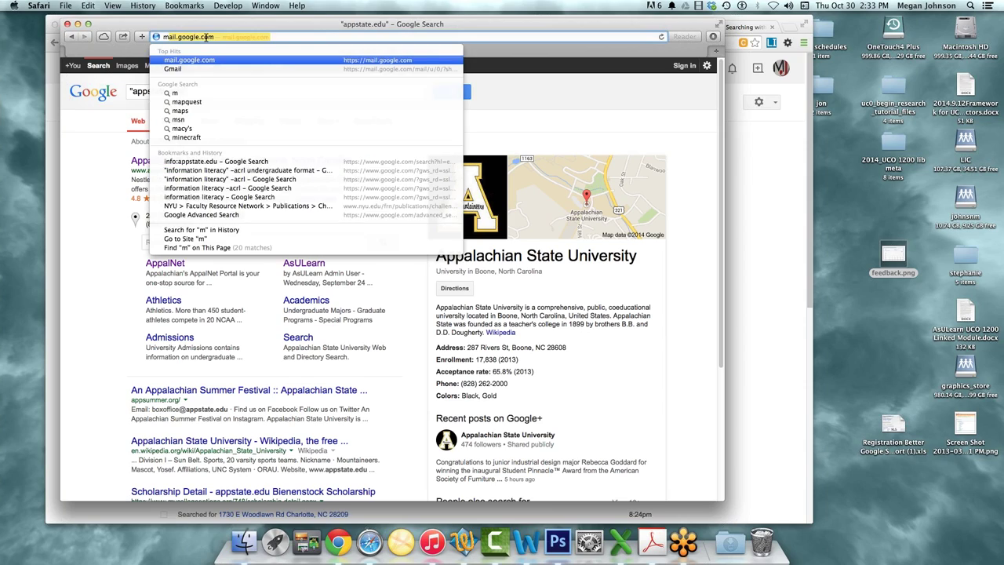
pyautogui.write('g')
pyautogui.press('Return')
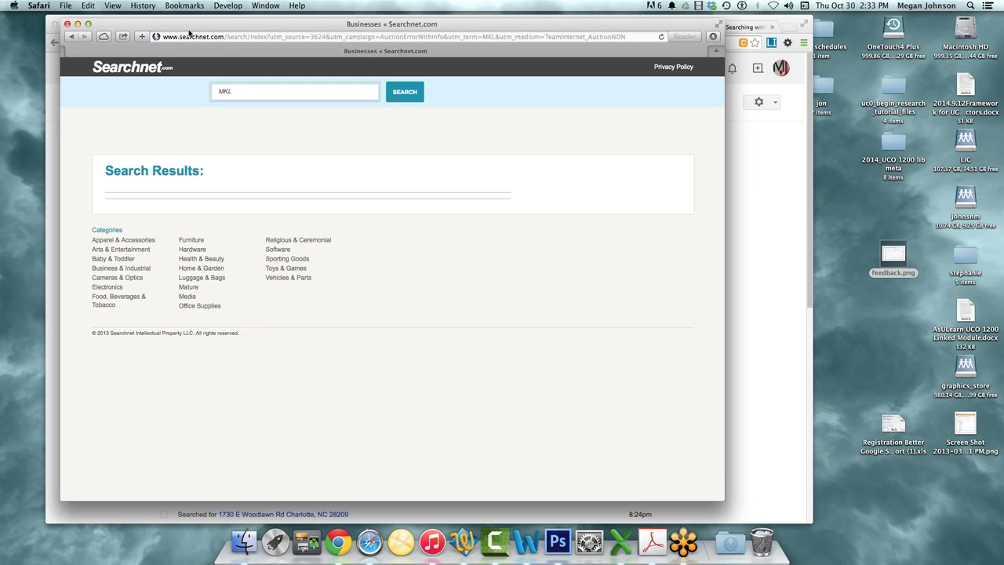
# Search for martin luther king.org and open the result Martin Luther King Jr. - A True Historical Examination
pyautogui.click(191, 36)
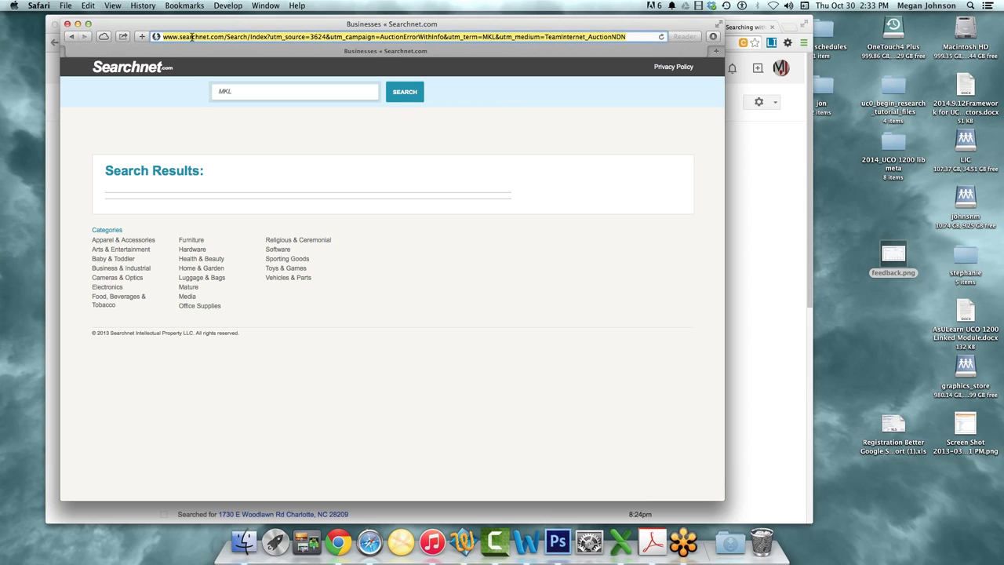
pyautogui.write('au')
pyautogui.press('BackSpace')
pyautogui.press('BackSpace')
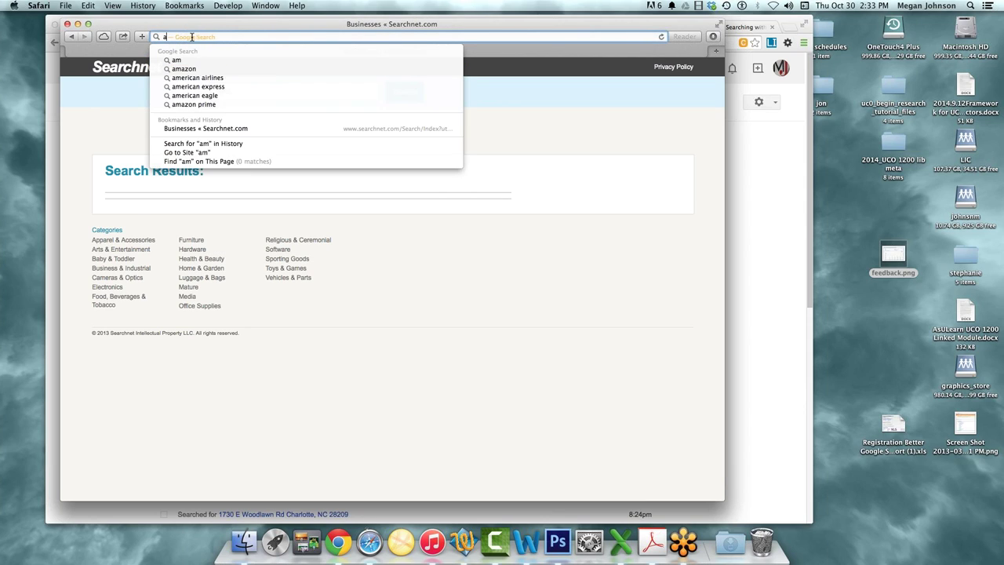
pyautogui.write('mart')
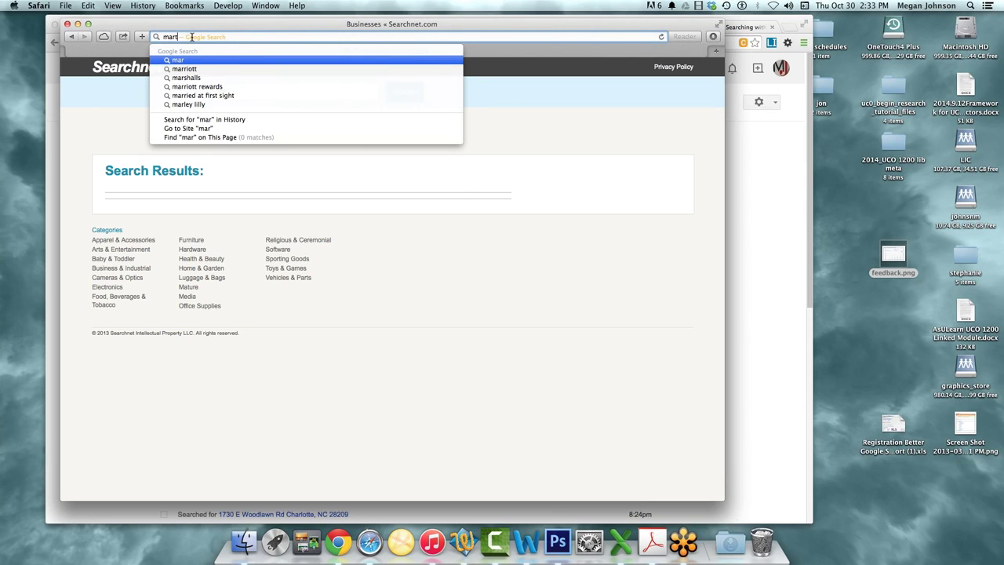
pyautogui.write('in luther ki')
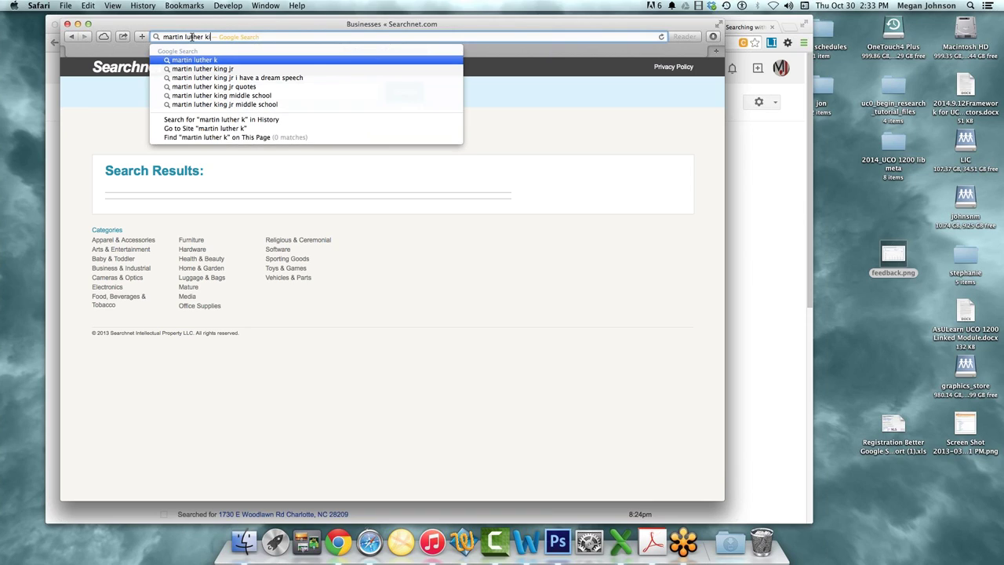
pyautogui.write('ng.org')
pyautogui.press('Return')
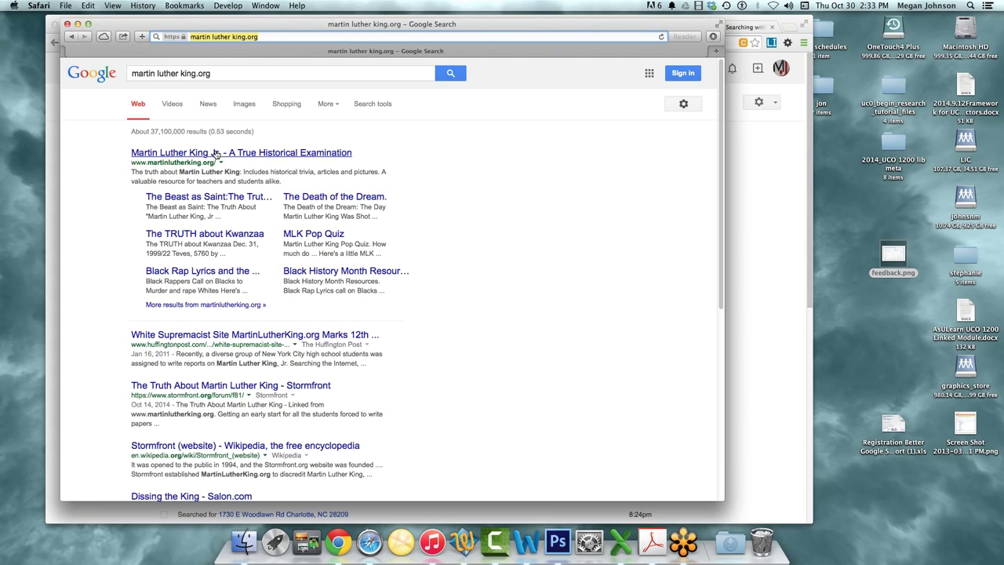
pyautogui.click(233, 154)
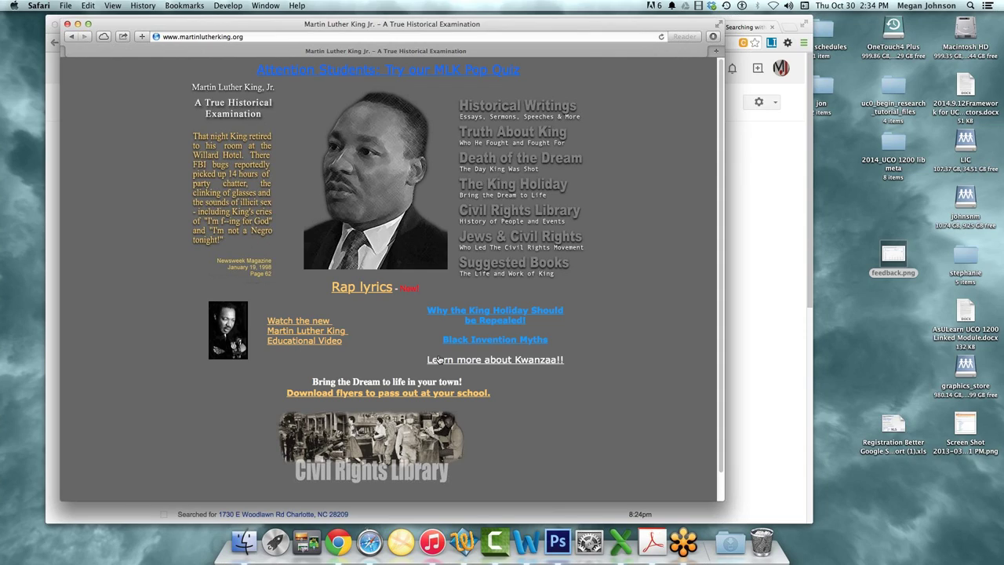
# View the PDF on why the King Holiday should be repealed and return to the site's home page
pyautogui.click(502, 316)
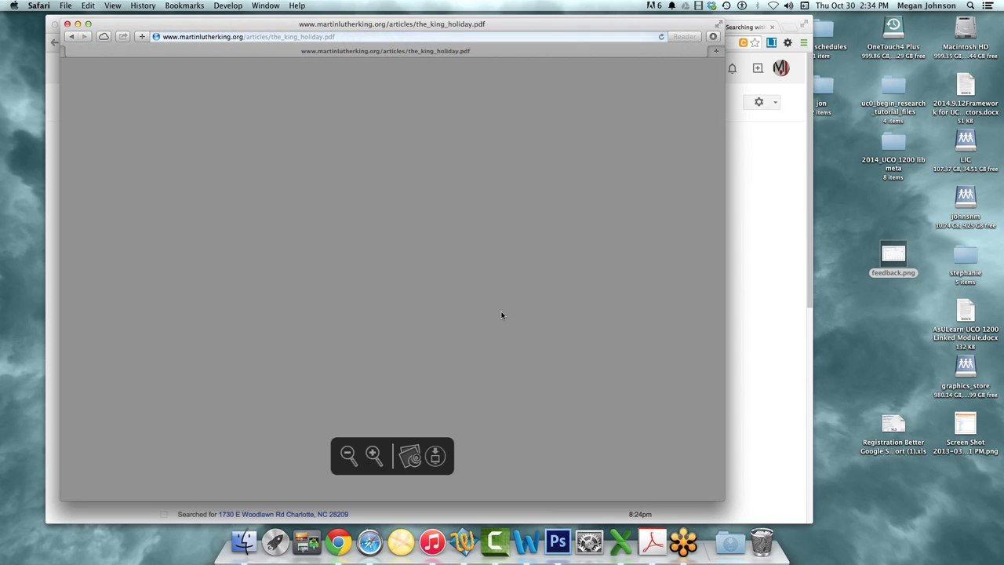
pyautogui.scroll(-10, 536, 350)
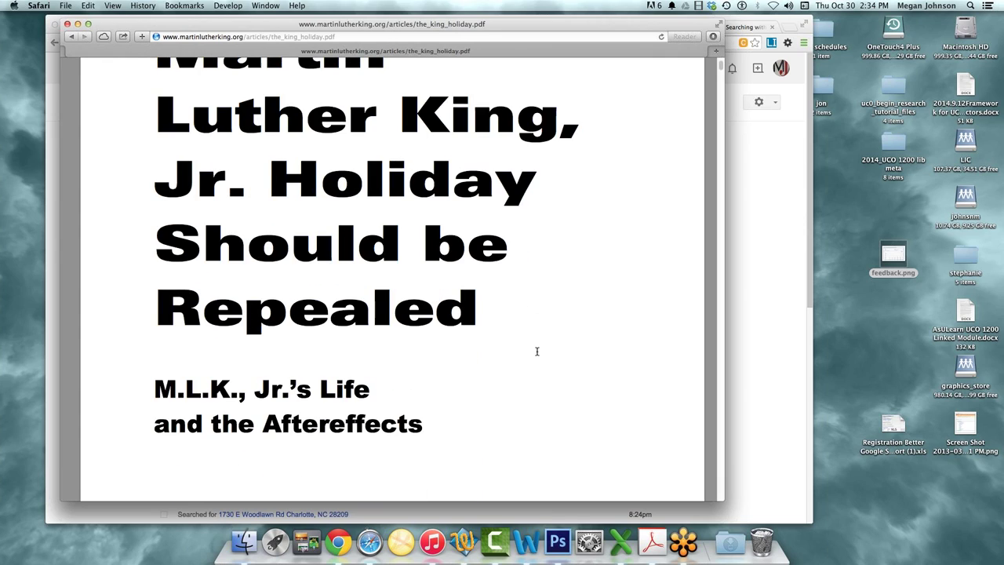
pyautogui.scroll(10, 537, 351)
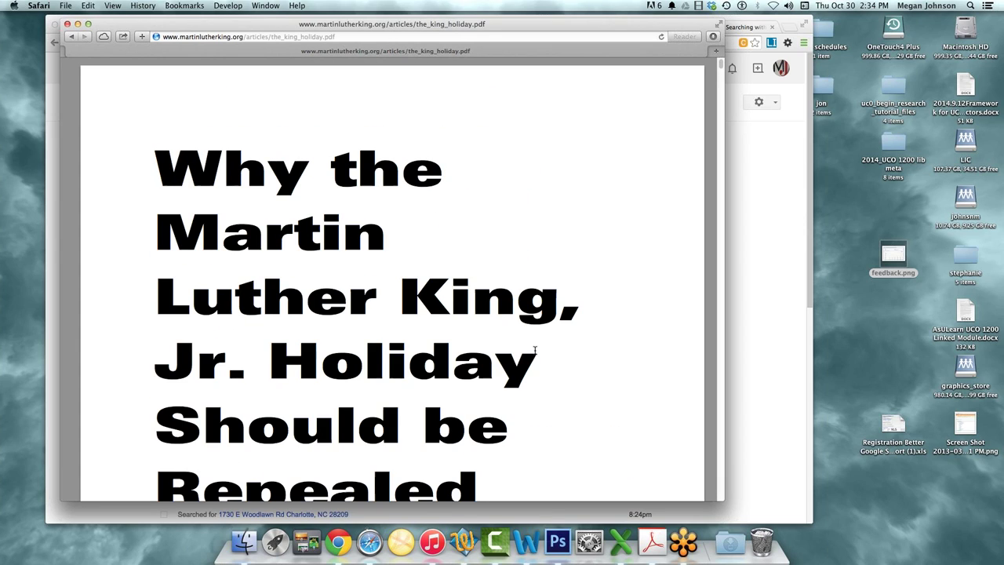
pyautogui.click(71, 38)
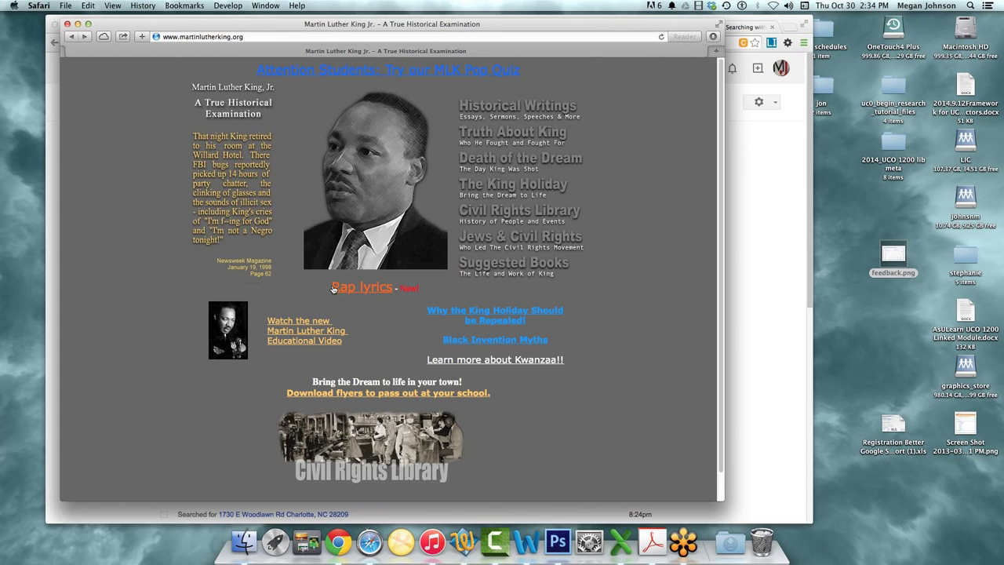
pyautogui.click(164, 37)
pyautogui.click(165, 37)
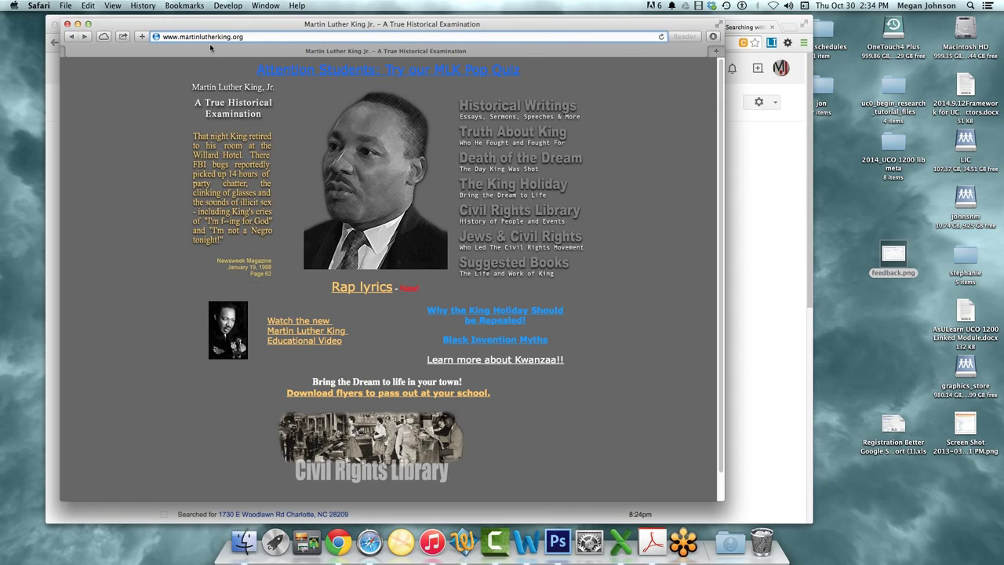
pyautogui.write('info')
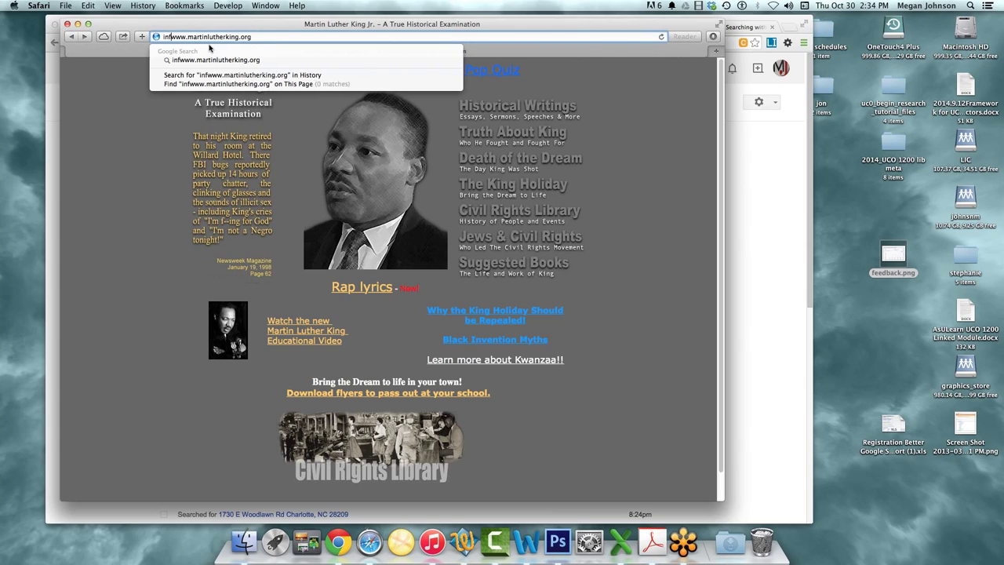
pyautogui.write(':')
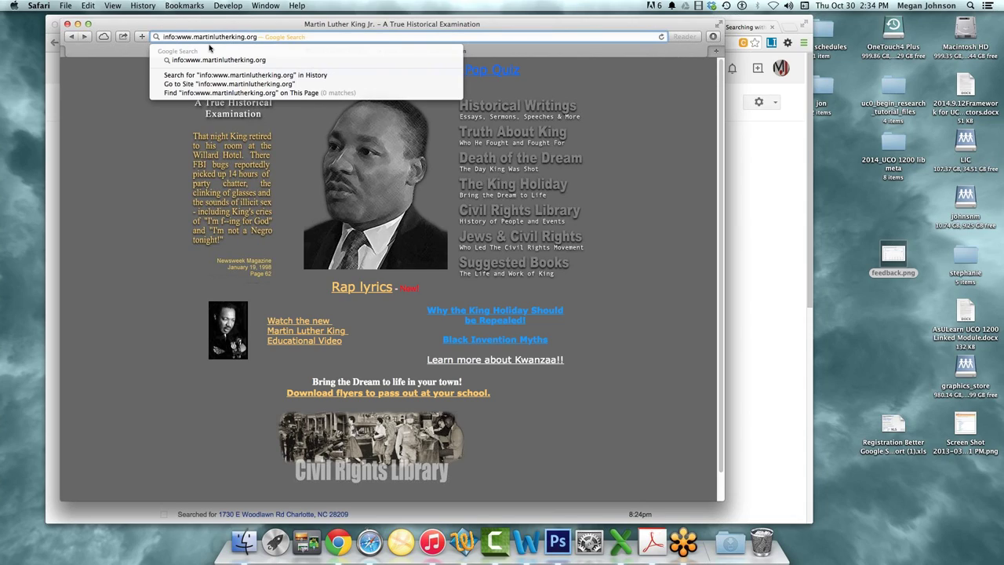
pyautogui.press('Return')
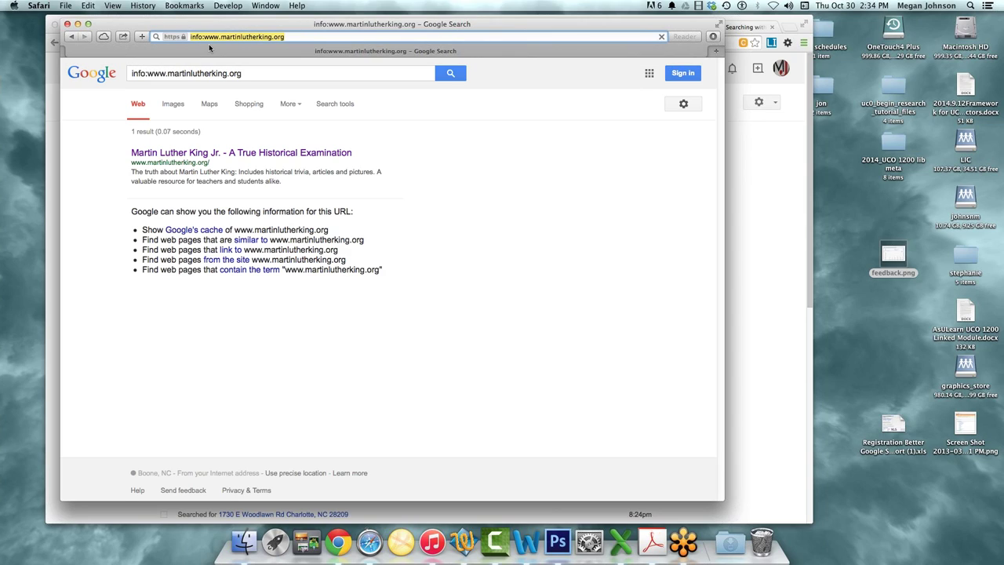
pyautogui.click(231, 251)
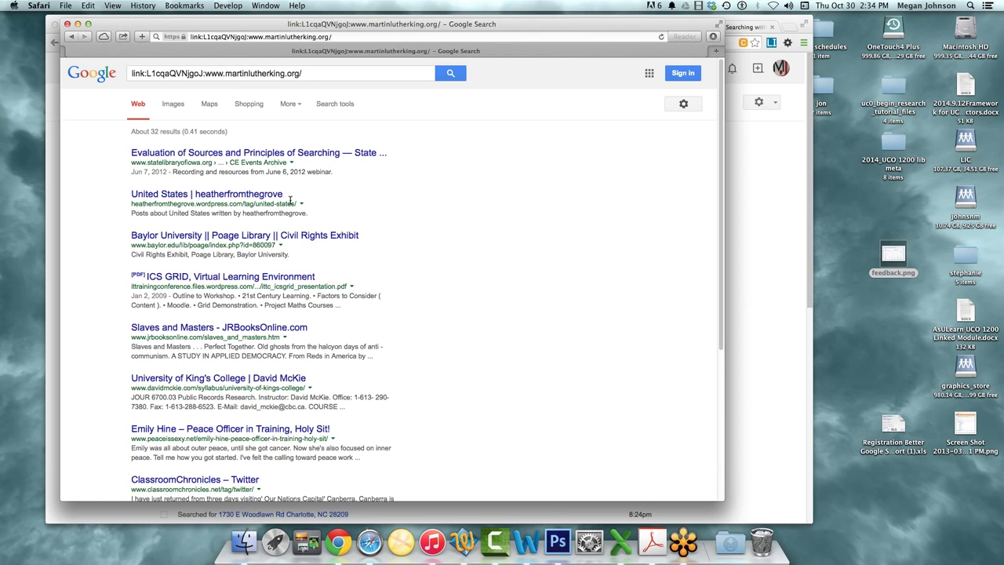
pyautogui.scroll(-2, 190, 182)
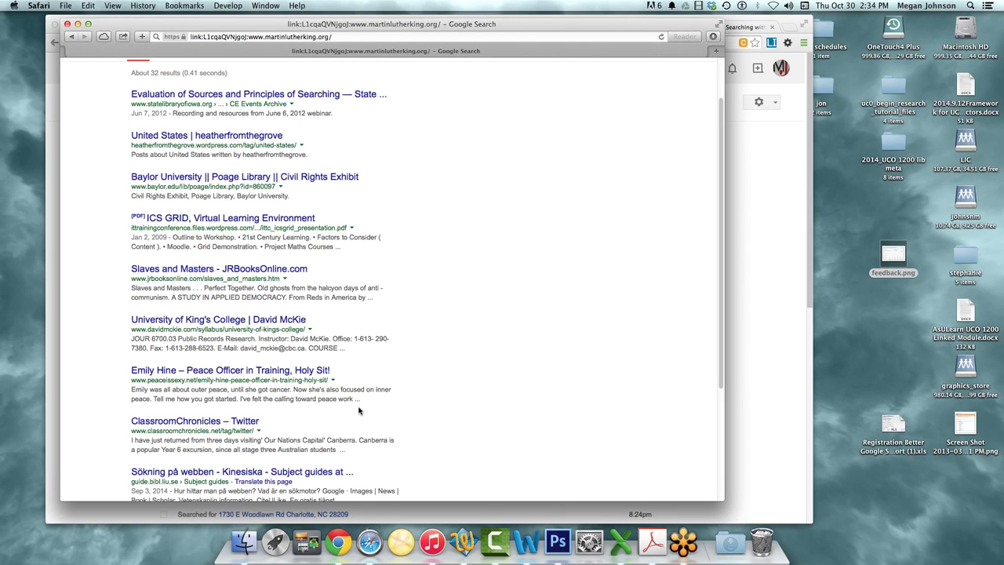
pyautogui.scroll(-2, 359, 410)
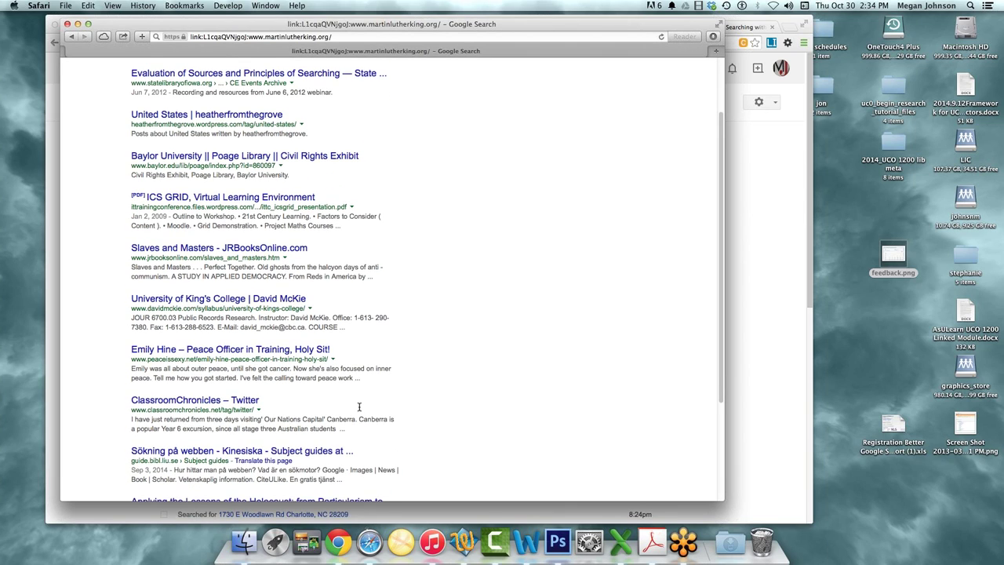
pyautogui.scroll(-3, 359, 410)
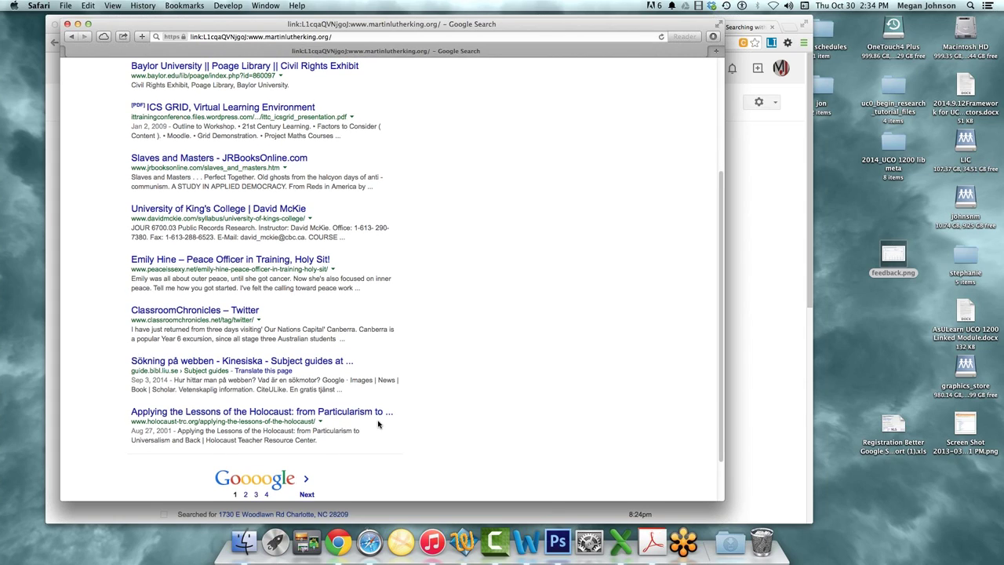
pyautogui.scroll(8, 377, 424)
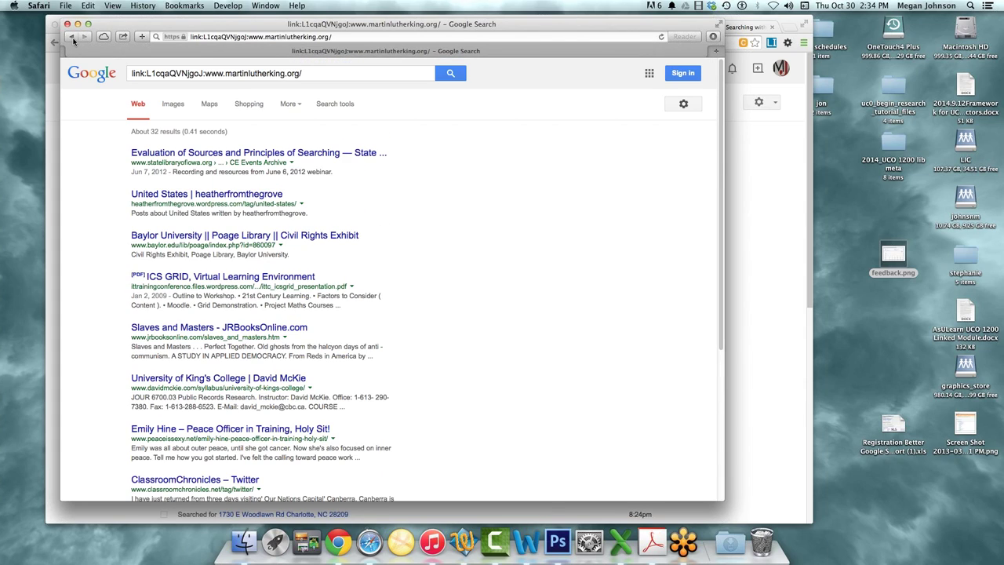
pyautogui.click(71, 36)
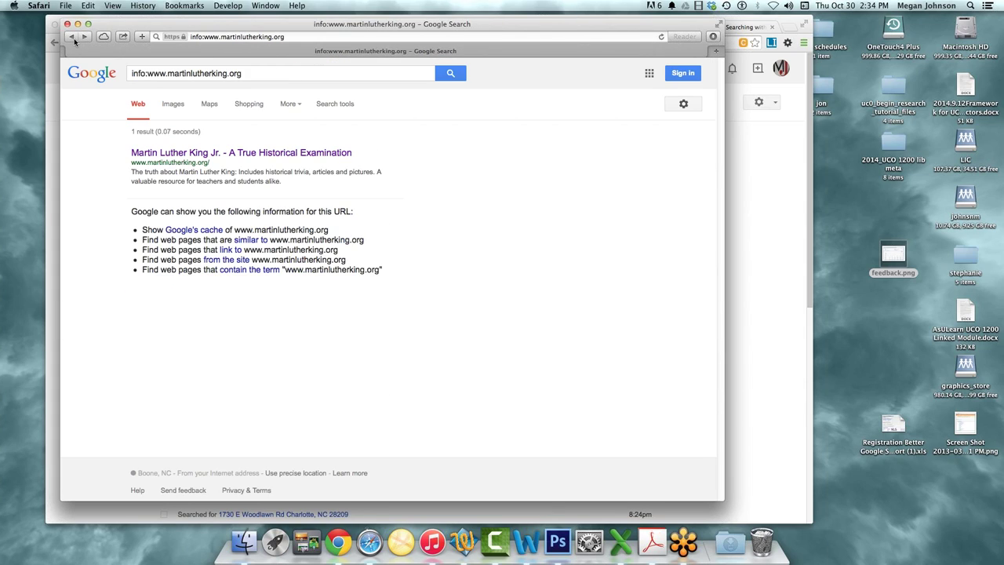
pyautogui.click(229, 259)
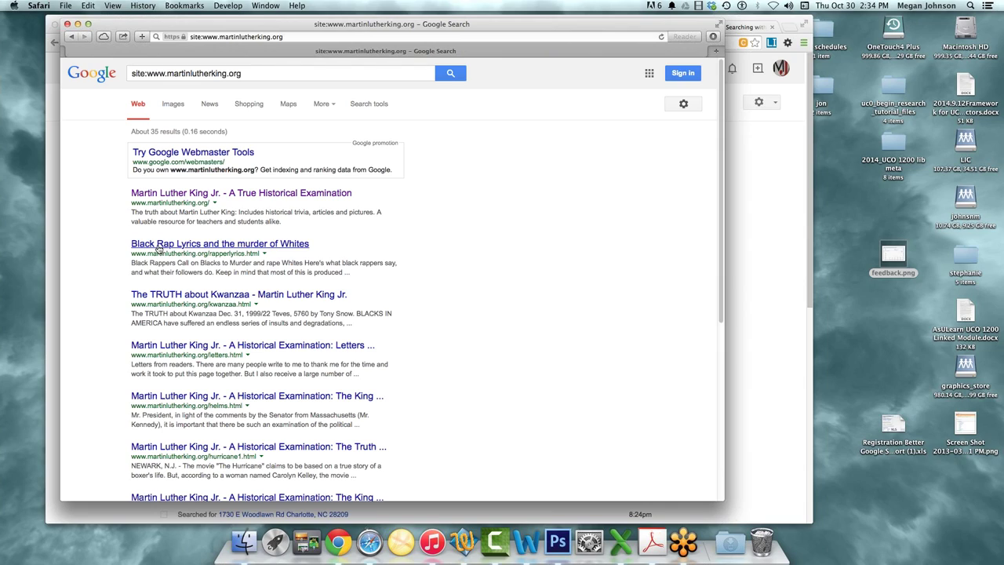
pyautogui.click(72, 37)
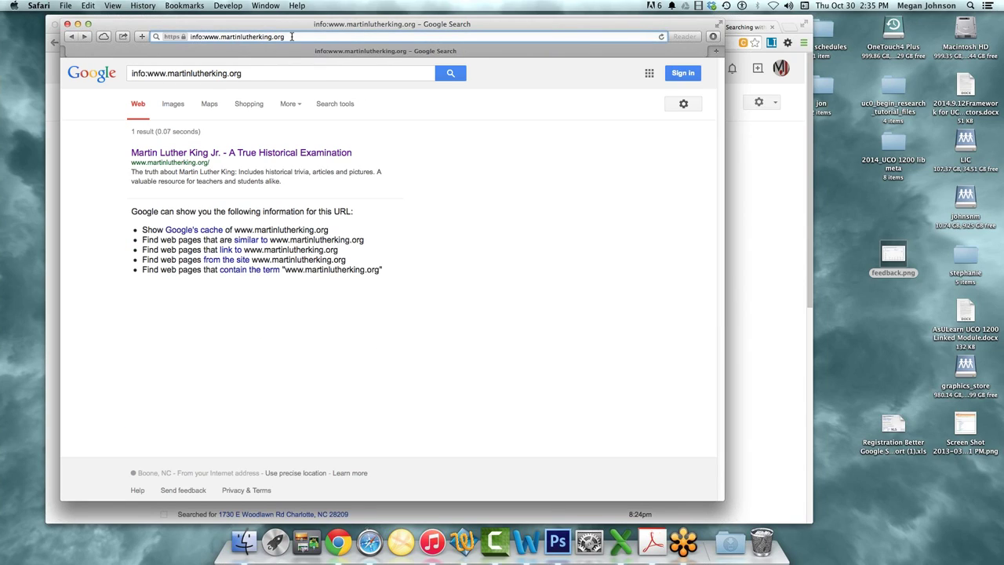
# Replace the current query with tmz and run it as a Google search
pyautogui.moveTo(291, 37); pyautogui.dragTo(155, 39)
pyautogui.write('tmz')
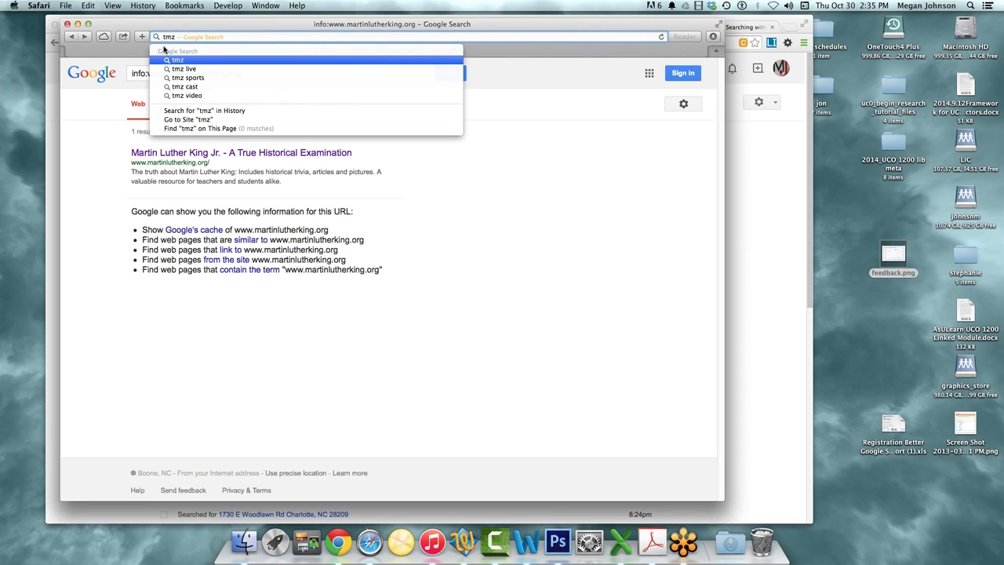
pyautogui.press('Return')
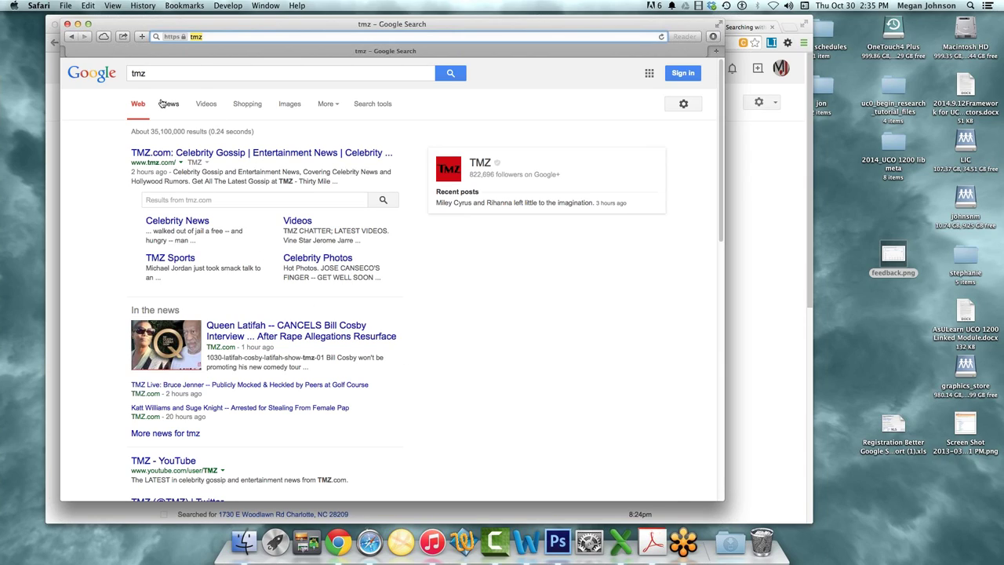
# Prefix the tmz query with related:, run related:tmz, and look through the search results
pyautogui.click(133, 73)
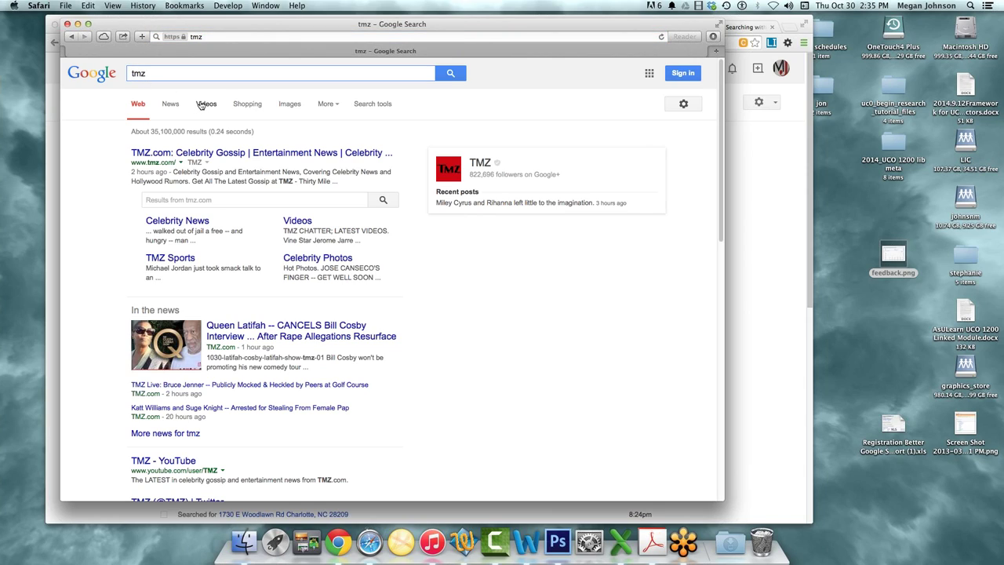
pyautogui.write('rela')
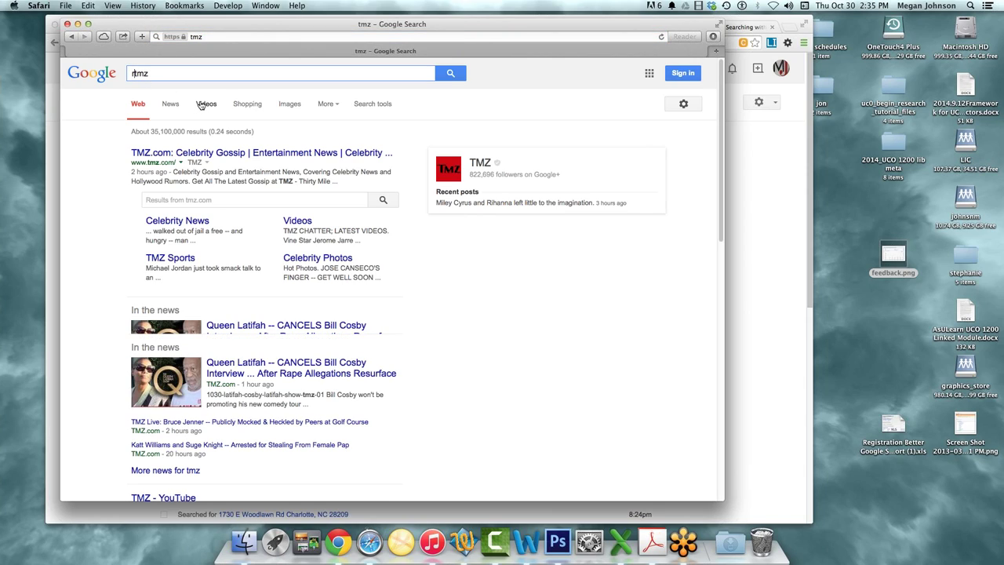
pyautogui.write('ted:')
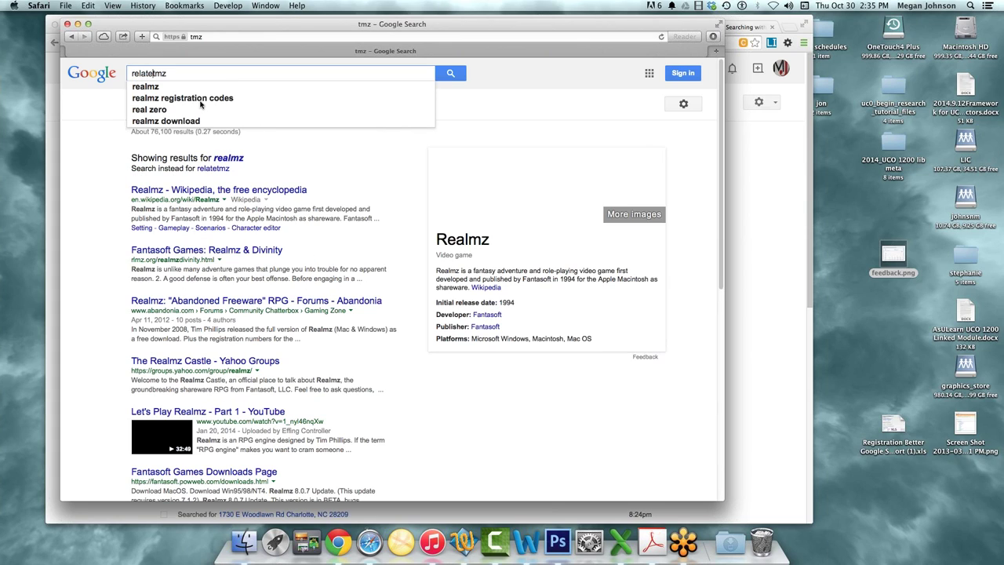
pyautogui.press('Return')
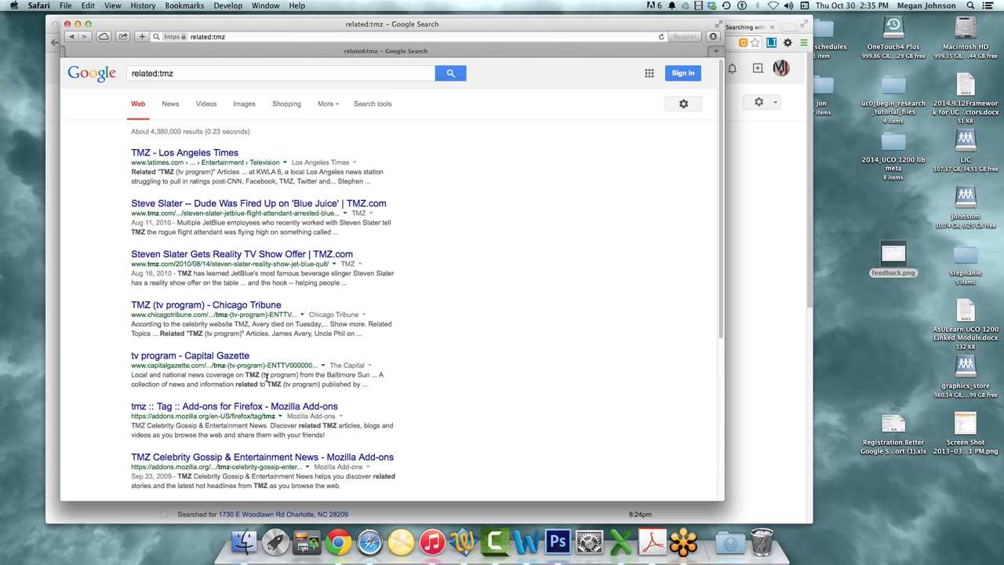
pyautogui.scroll(-5, 274, 360)
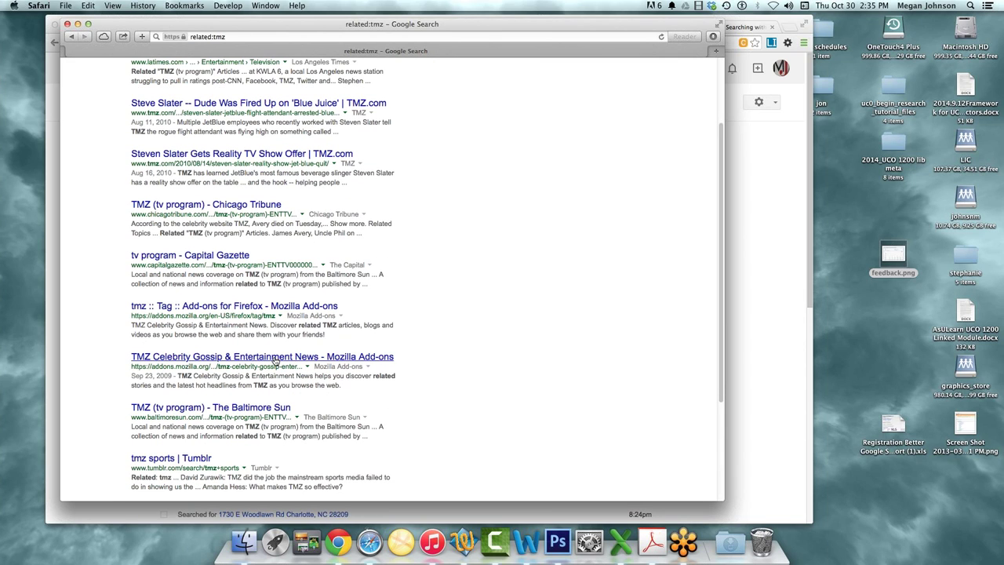
pyautogui.scroll(-2, 275, 361)
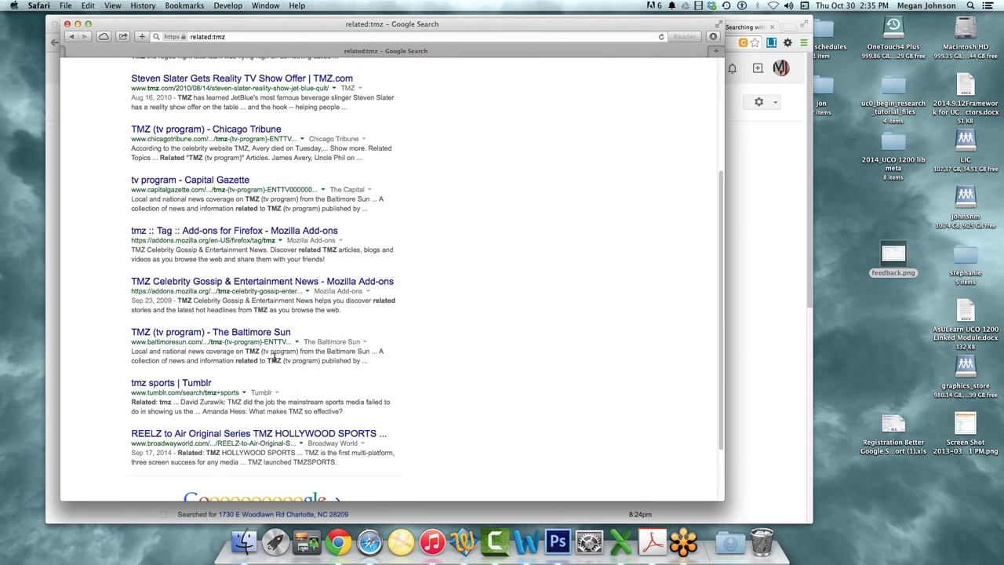
pyautogui.scroll(7, 180, 230)
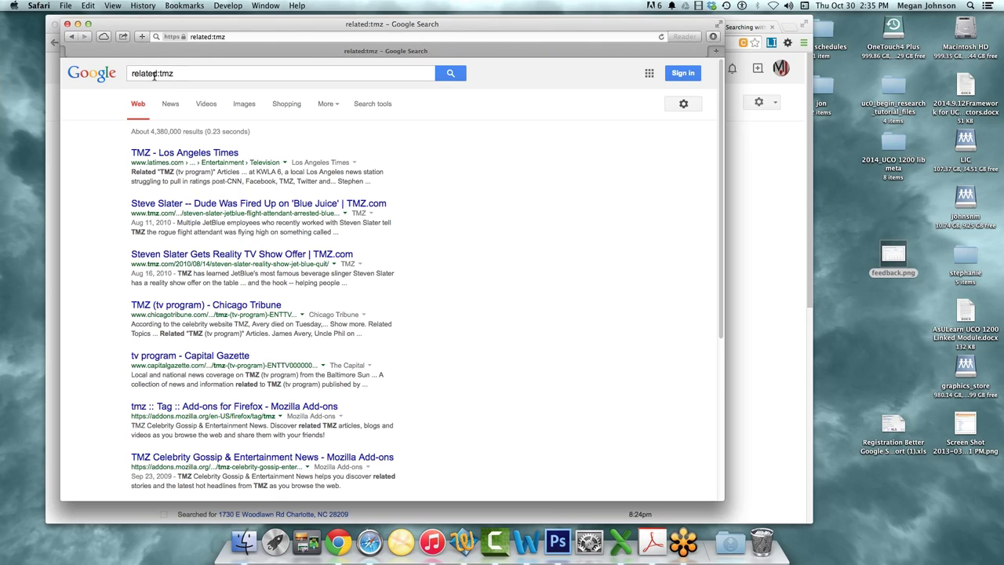
# Revisit the plain tmz results, return to the related:tmz search, and extend its query to related:tmz.ocm
pyautogui.click(71, 36)
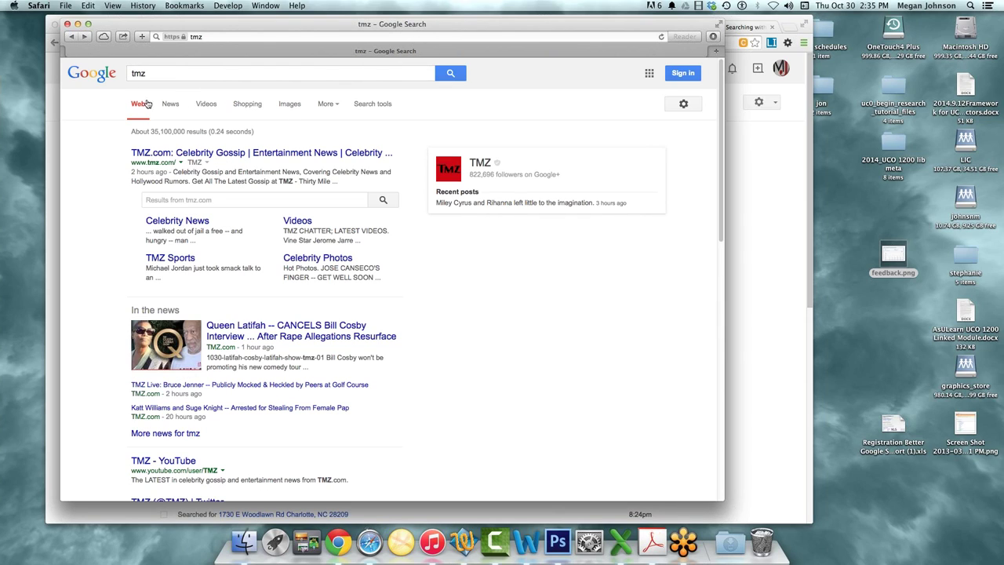
pyautogui.click(86, 37)
pyautogui.click(185, 77)
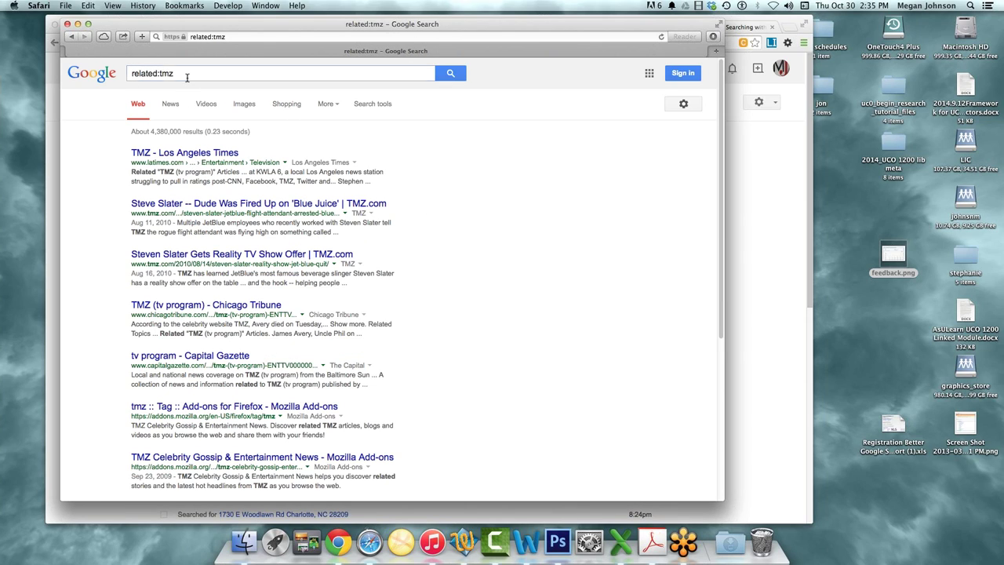
pyautogui.write('.ocm')
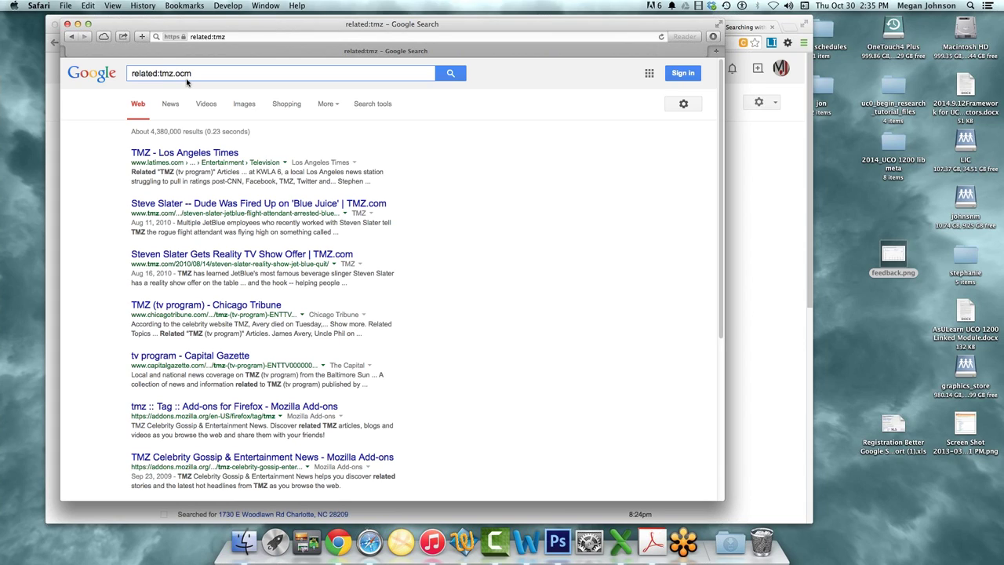
pyautogui.press('Return')
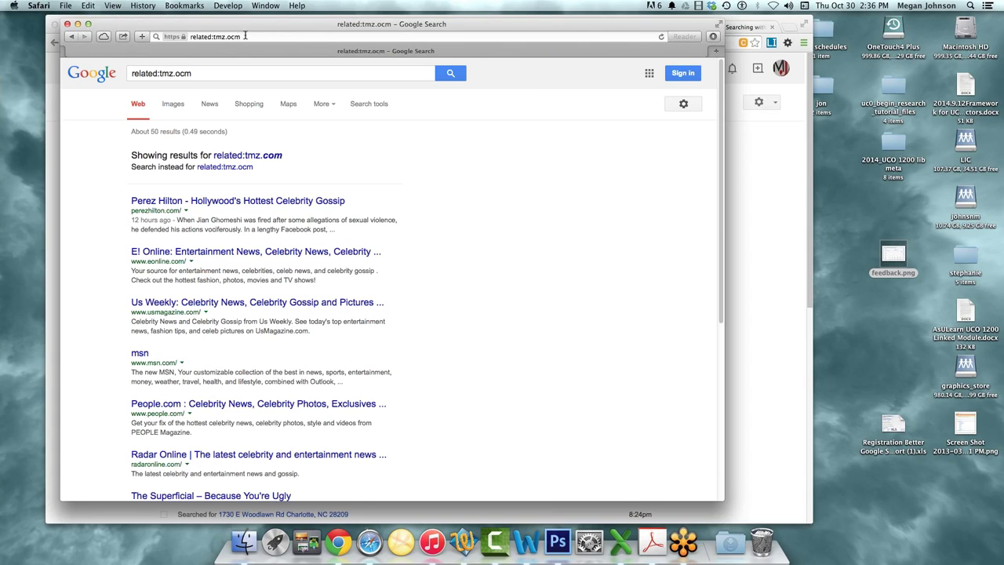
# Close the Safari window and, in Chrome, open the Belk Library home page at its Google Scholar search
pyautogui.click(87, 26)
pyautogui.press('super+w')
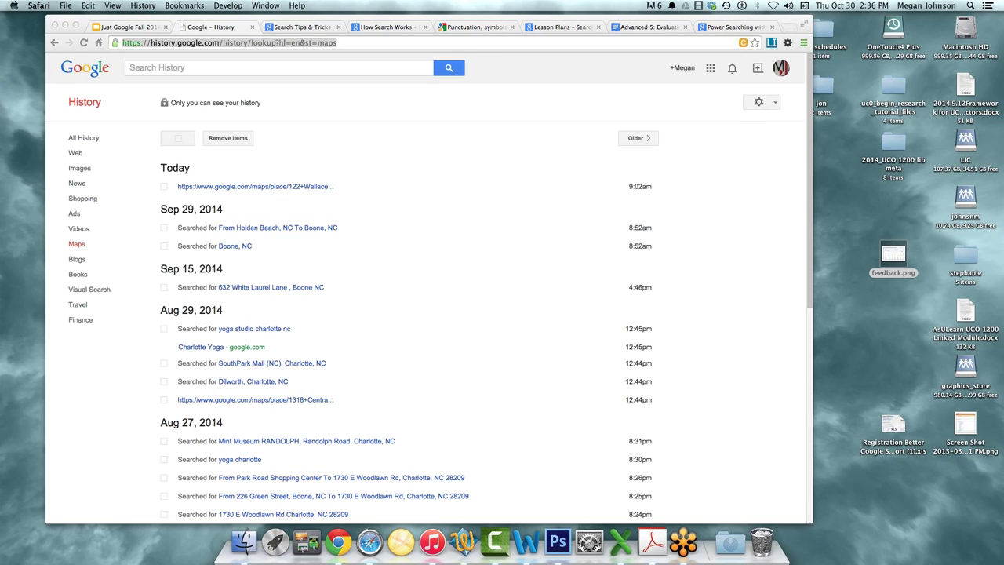
pyautogui.click(99, 42)
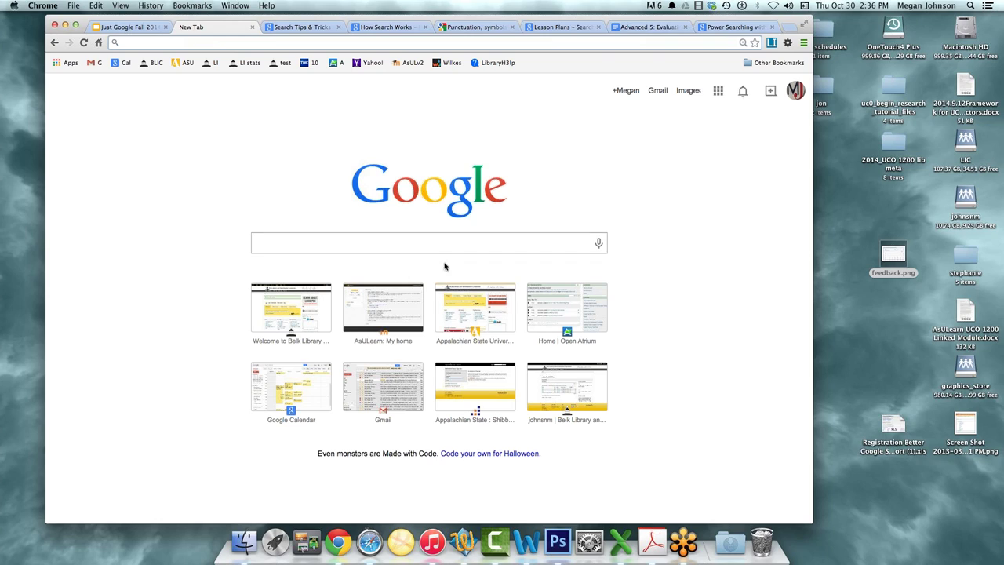
pyautogui.click(295, 320)
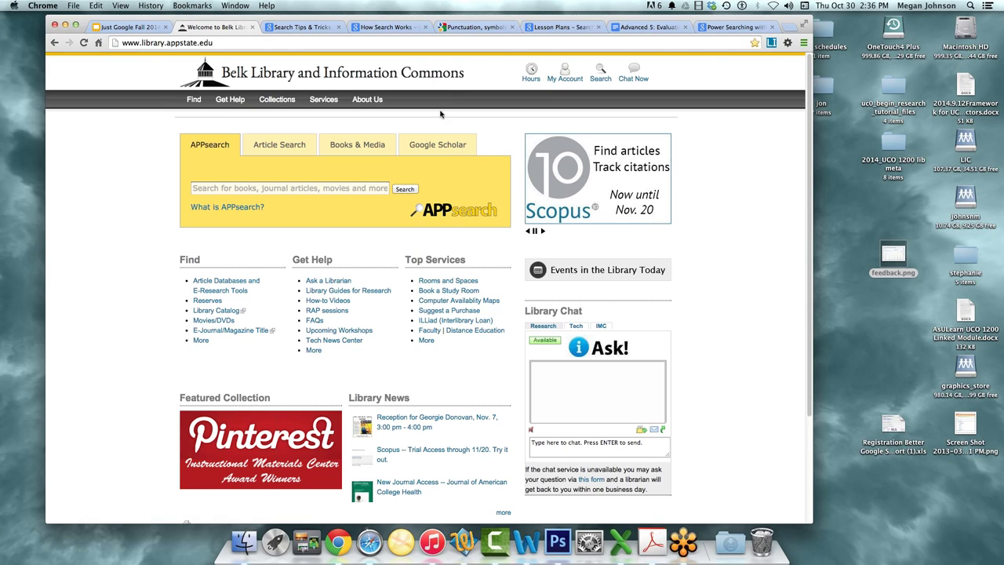
pyautogui.click(451, 148)
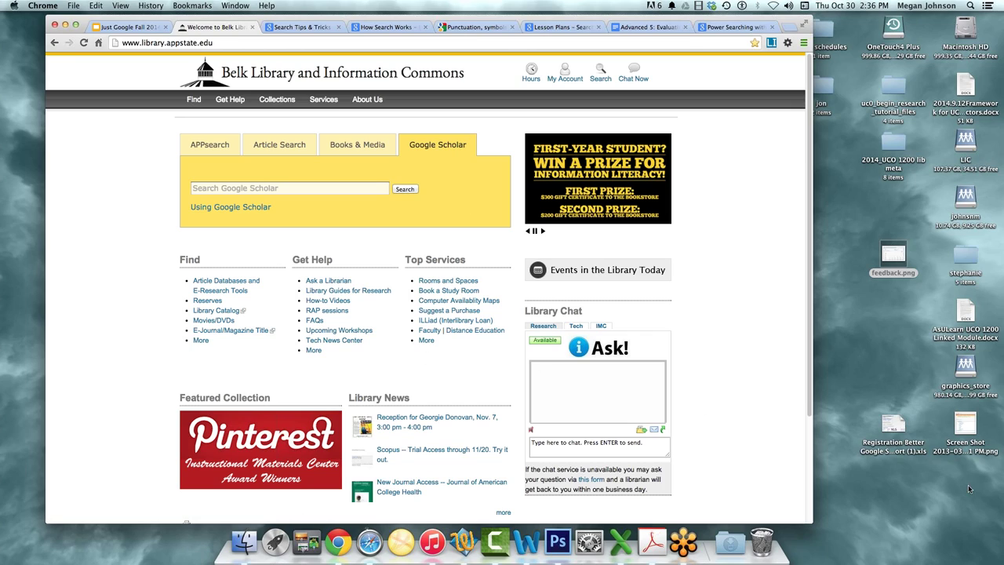
pyautogui.click(876, 402)
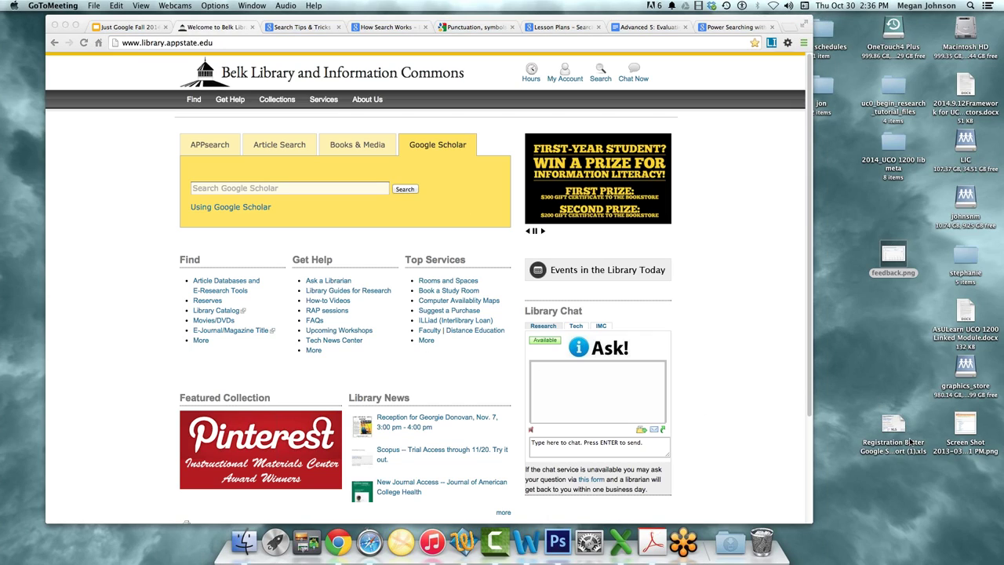